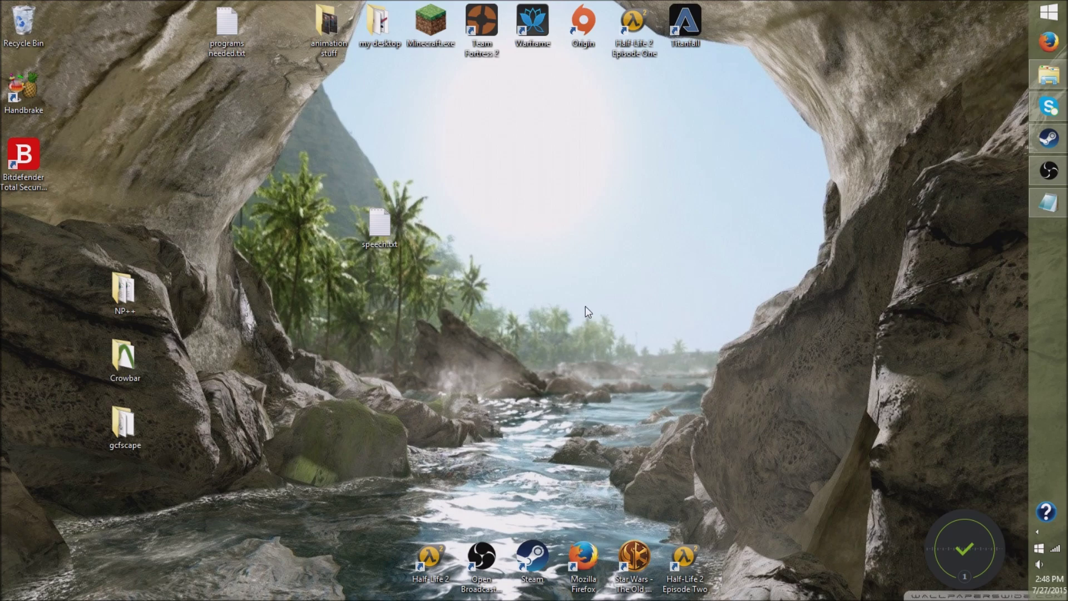
# - Open programs needed.txt, listing Crowbar, Blender, Notepad++, GMPU, GCFSCAPE and the Blender Source plugin
pyautogui.moveTo(588, 278); pyautogui.dragTo(602, 286)
pyautogui.doubleClick(229, 43)
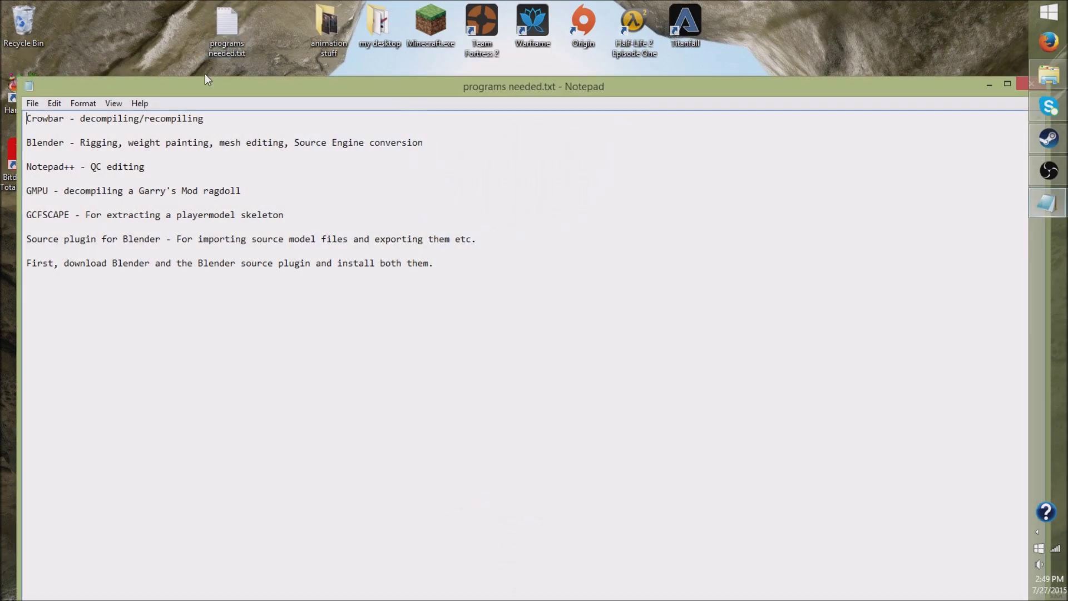
# - Reposition the Notepad window and highlight the Crowbar and Blender entries while explaining them
pyautogui.moveTo(161, 14); pyautogui.dragTo(472, 13)
pyautogui.moveTo(340, 43); pyautogui.dragTo(527, 45)
pyautogui.moveTo(345, 68); pyautogui.dragTo(385, 67)
pyautogui.click(398, 68)
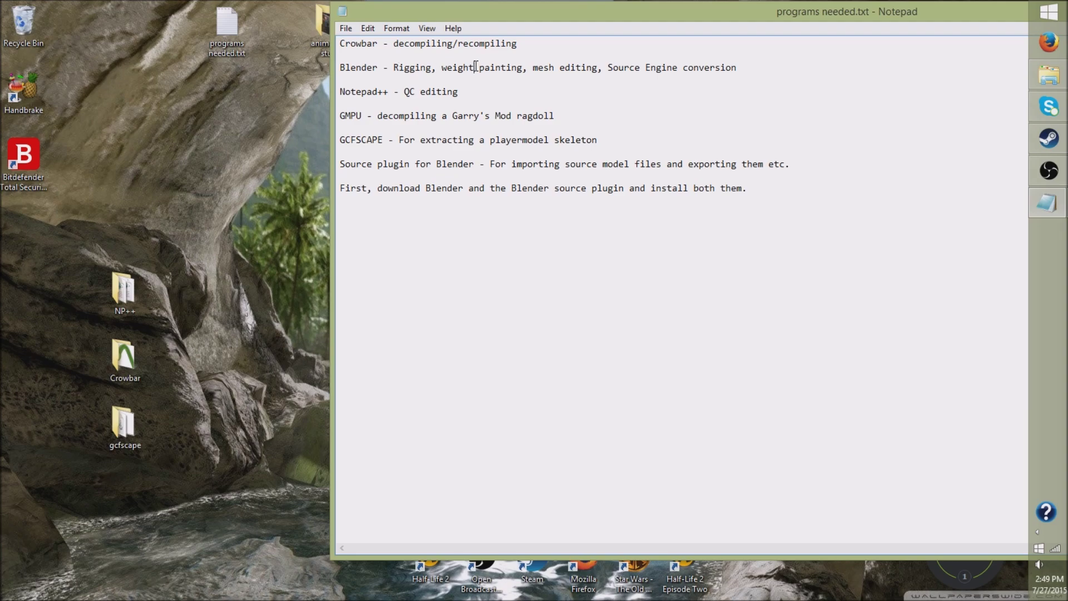
pyautogui.click(536, 67)
pyautogui.click(608, 67)
pyautogui.moveTo(596, 11); pyautogui.dragTo(192, 56)
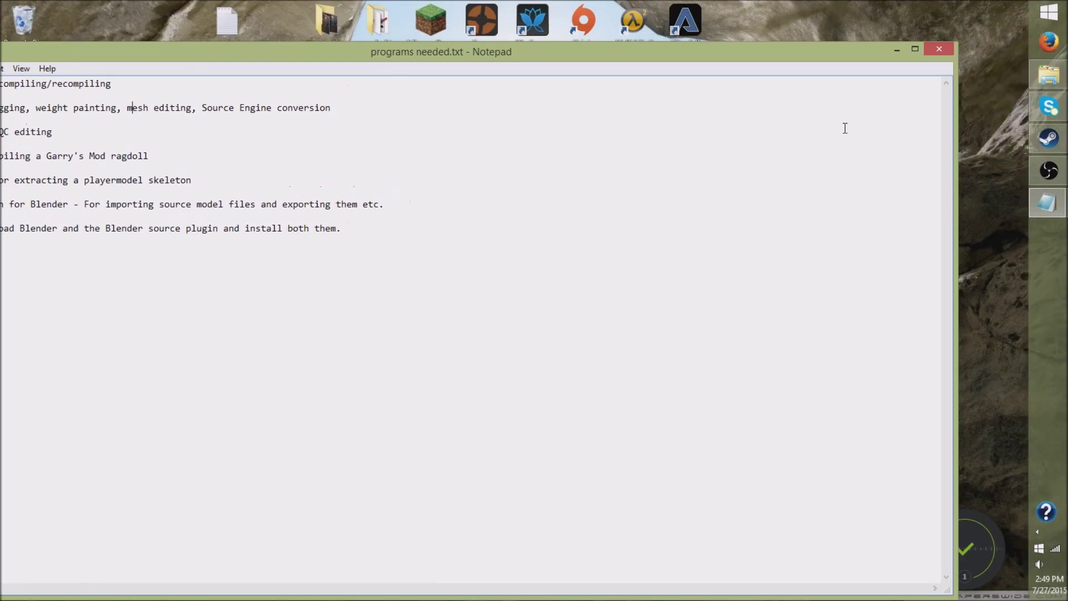
# - Close Notepad and search for Blender.org in Firefox
pyautogui.click(938, 50)
pyautogui.write('Blend')
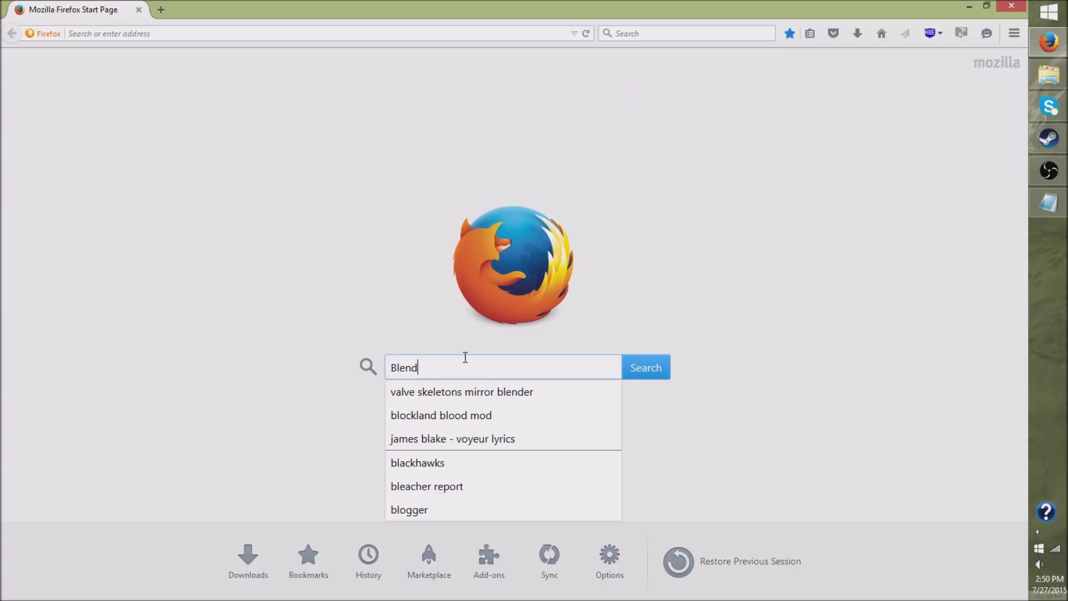
pyautogui.write('er.org')
pyautogui.press('Return')
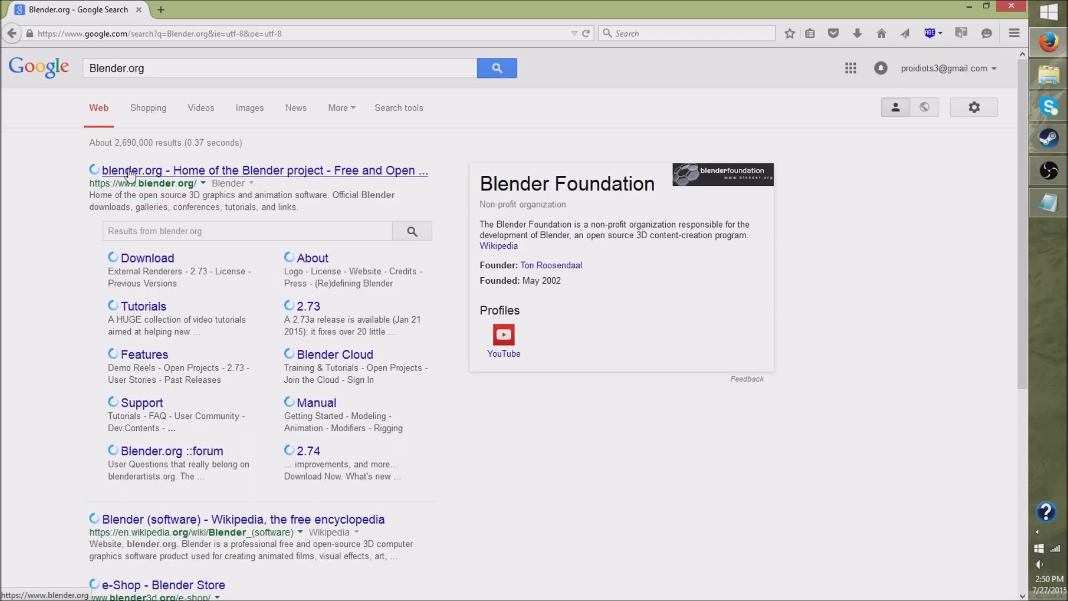
# - Download the Blender 2.75a 64-bit Windows ZIP from blender.org via the USA mirror
pyautogui.click(130, 173)
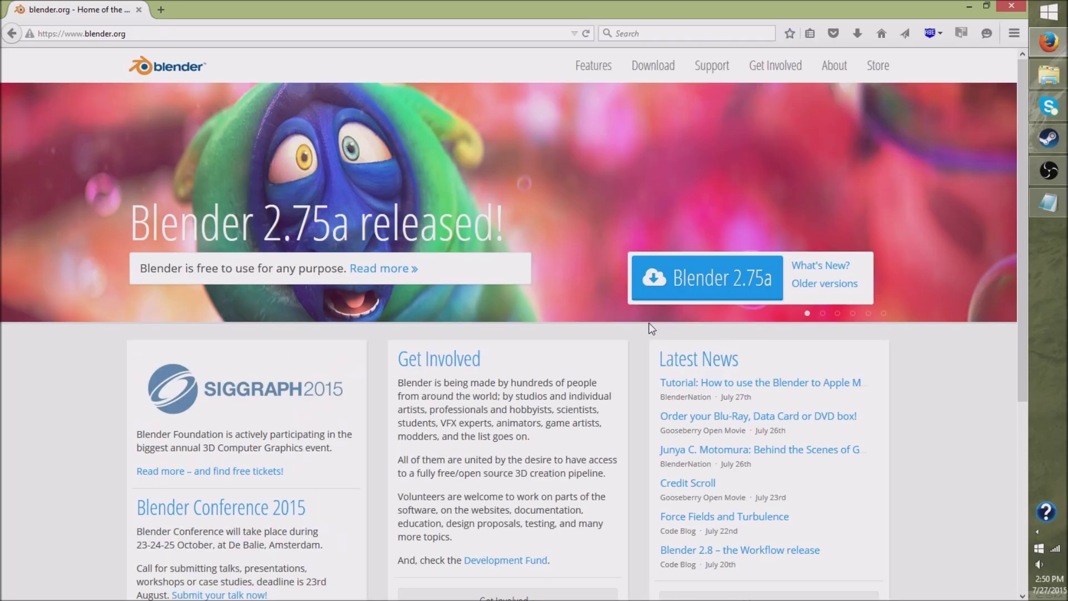
pyautogui.click(657, 280)
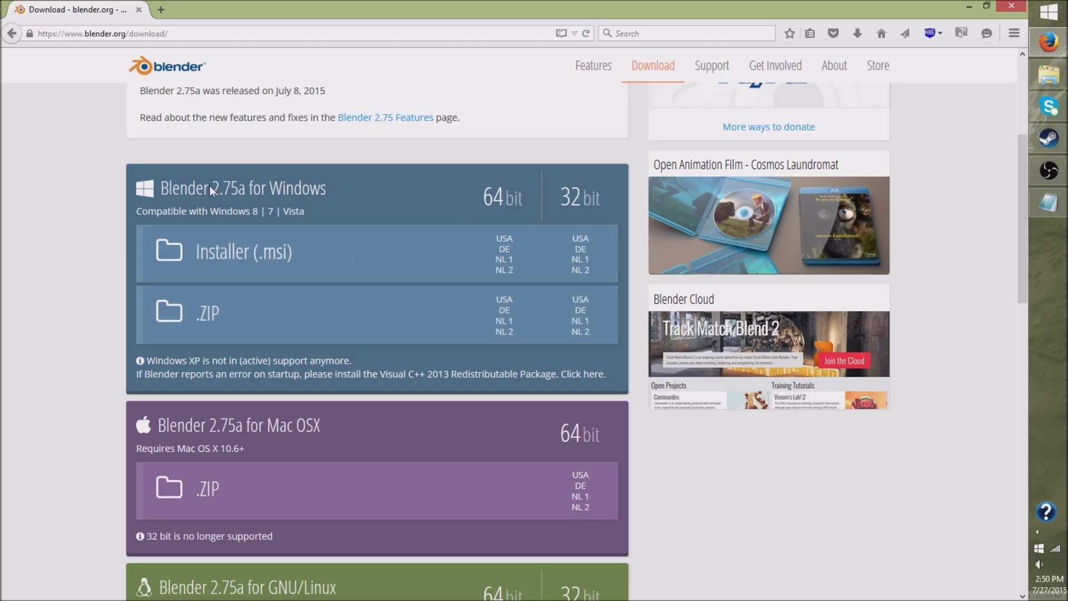
pyautogui.scroll(-5, 212, 251)
pyautogui.scroll(-2, 255, 443)
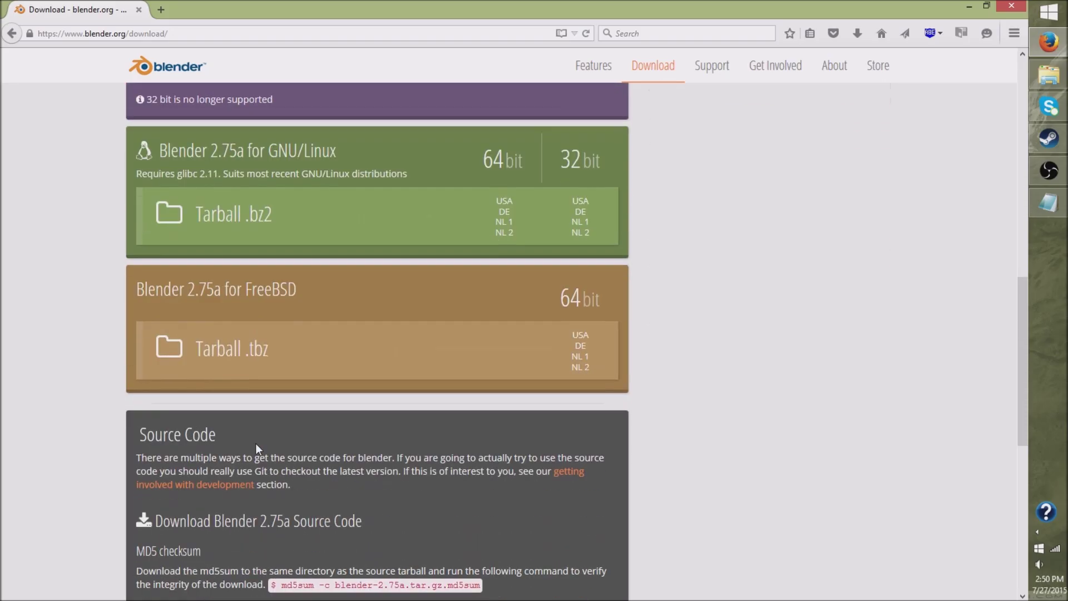
pyautogui.scroll(10, 255, 445)
pyautogui.scroll(-3, 255, 447)
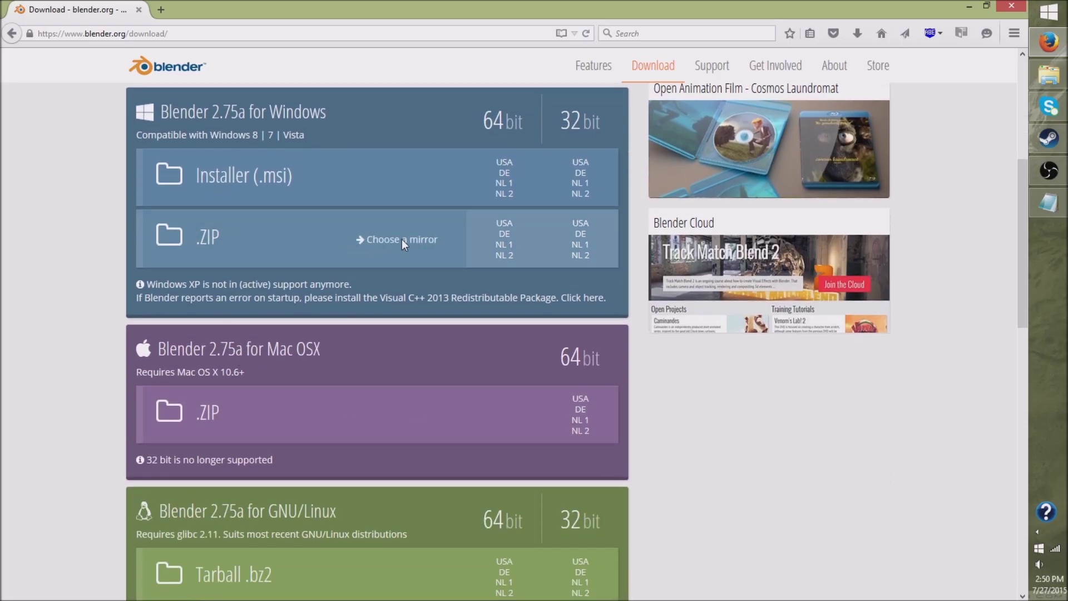
pyautogui.click(504, 222)
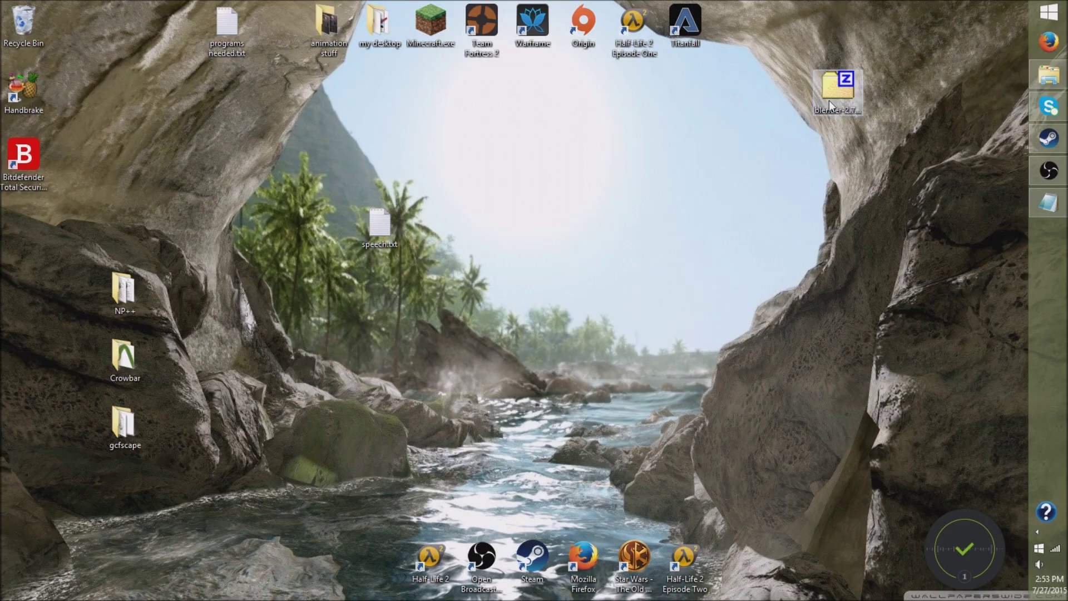
pyautogui.click(837, 95)
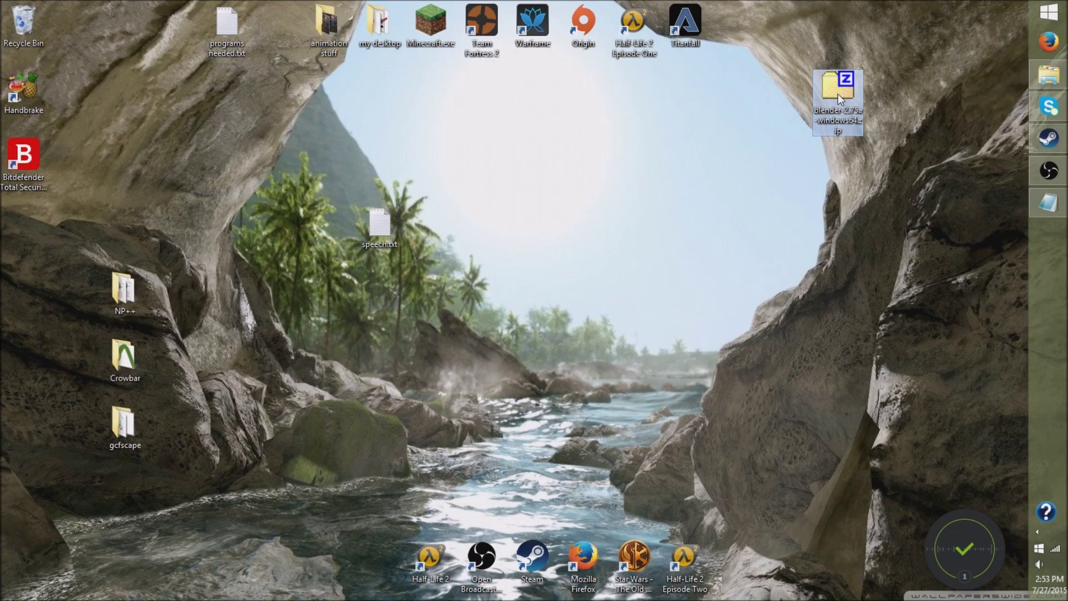
# - Extract the blender folder from the 2.75a zip onto the desktop with 7-Zip
pyautogui.moveTo(843, 87); pyautogui.dragTo(129, 88)
pyautogui.doubleClick(140, 106)
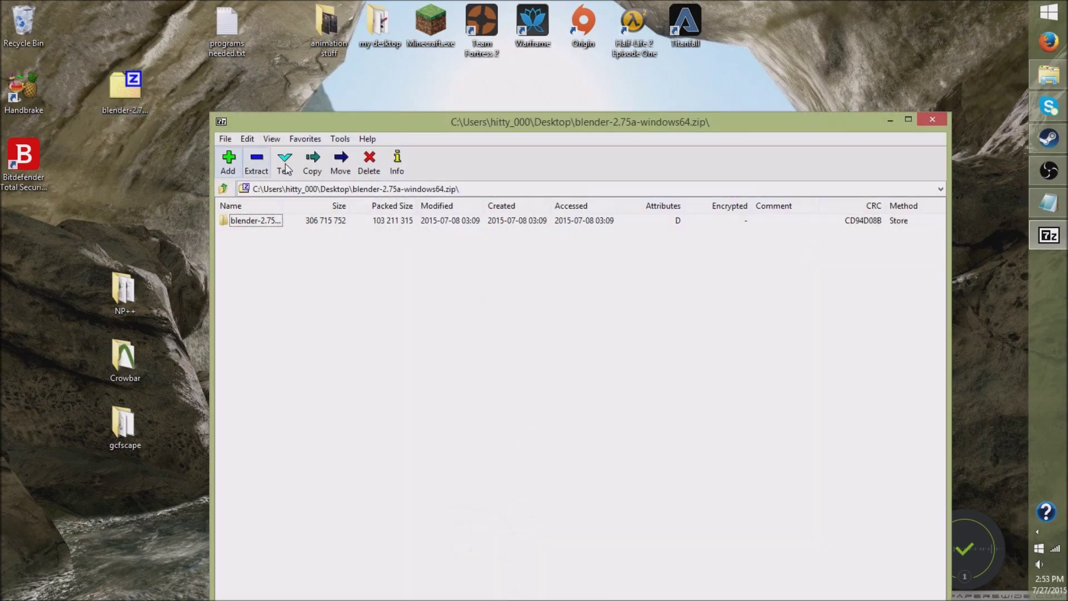
pyautogui.moveTo(340, 121); pyautogui.dragTo(566, 94)
pyautogui.moveTo(466, 193); pyautogui.dragTo(125, 220)
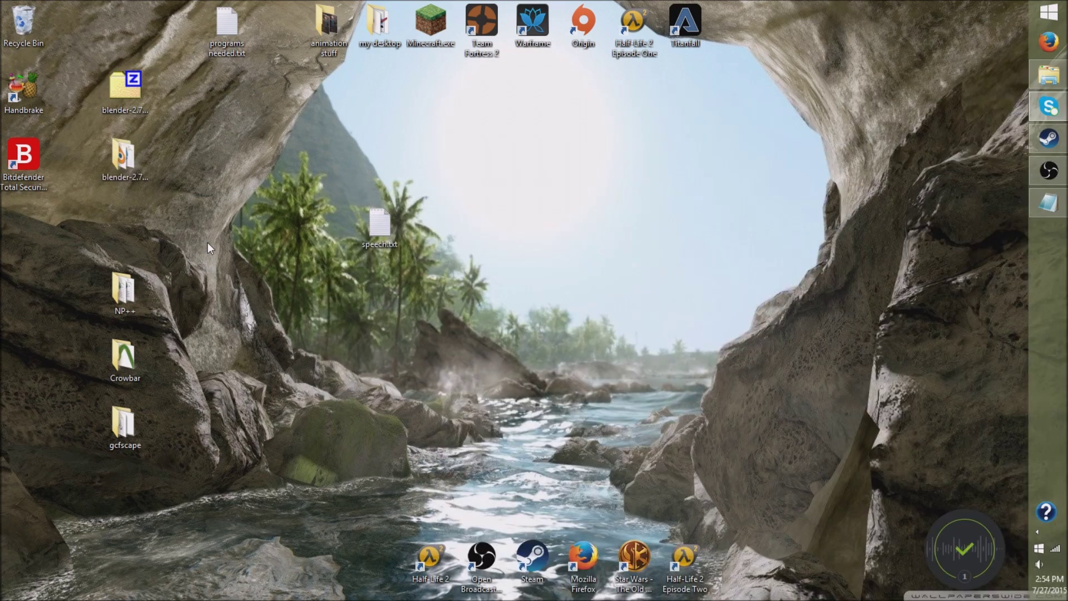
# - Open the extracted Blender folder and launch blender.exe
pyautogui.doubleClick(125, 161)
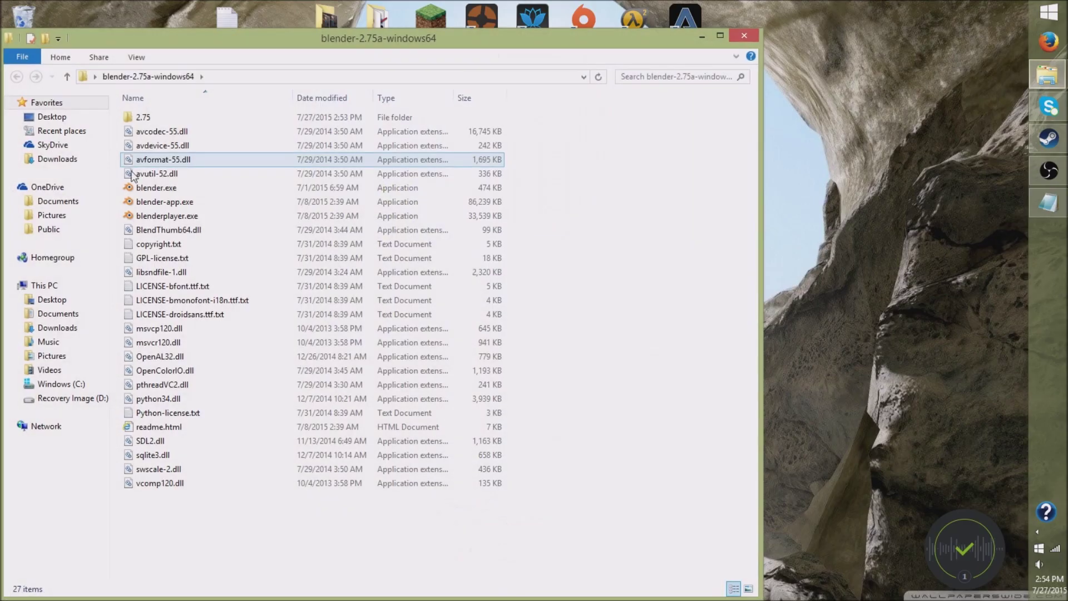
pyautogui.click(162, 188)
pyautogui.moveTo(356, 40); pyautogui.dragTo(593, 33)
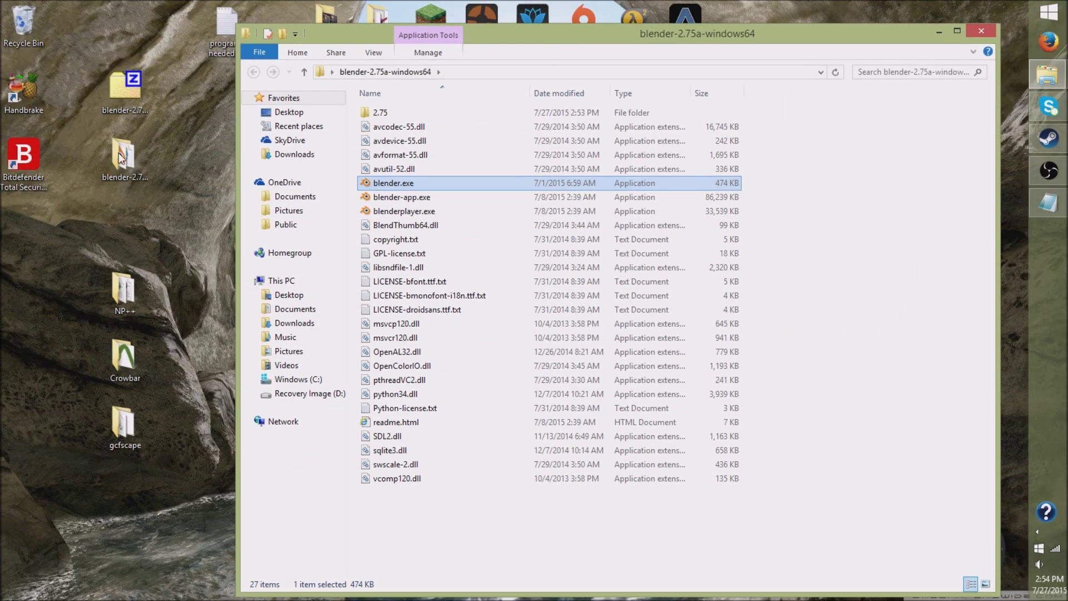
pyautogui.click(123, 162)
pyautogui.doubleClick(377, 188)
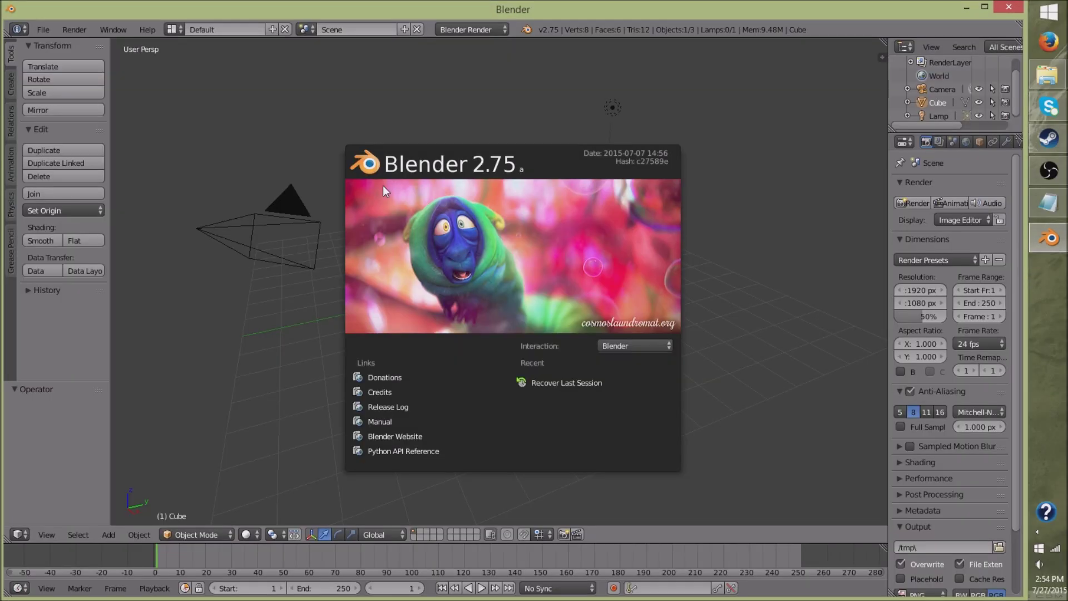
# - Dismiss the splash, view the default cube scene, then close Blender and its folder window
pyautogui.click(281, 238)
pyautogui.moveTo(519, 327); pyautogui.dragTo(466, 471)
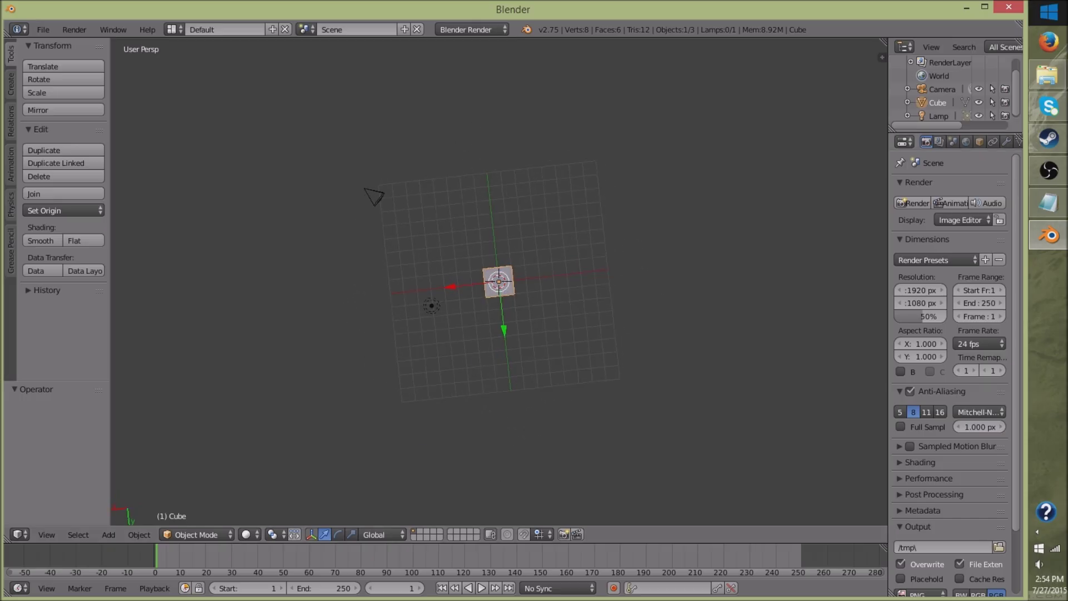
pyautogui.click(1009, 7)
pyautogui.click(981, 31)
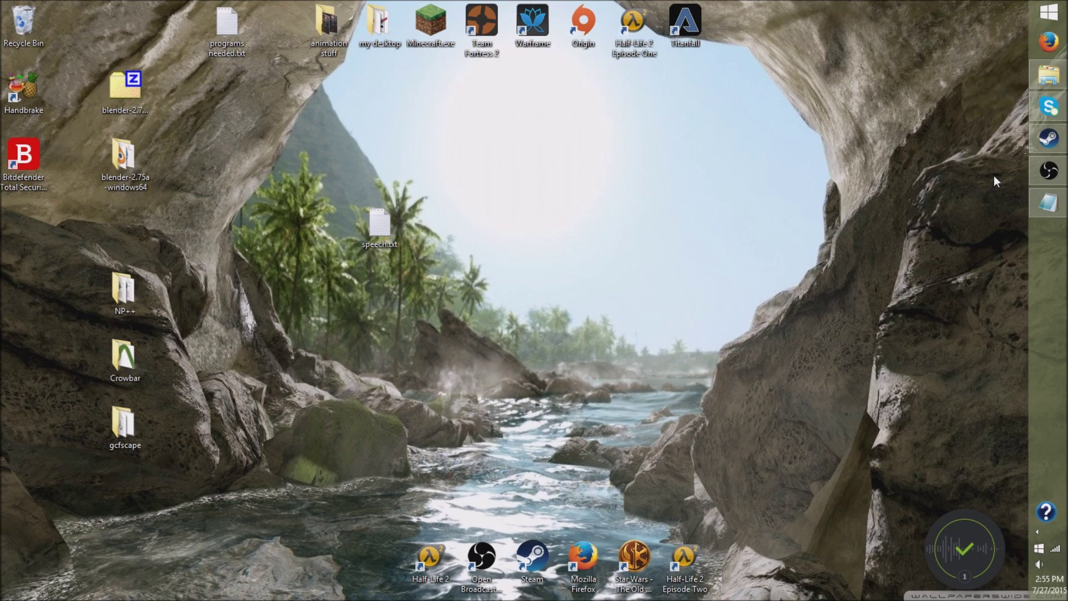
pyautogui.click(1048, 42)
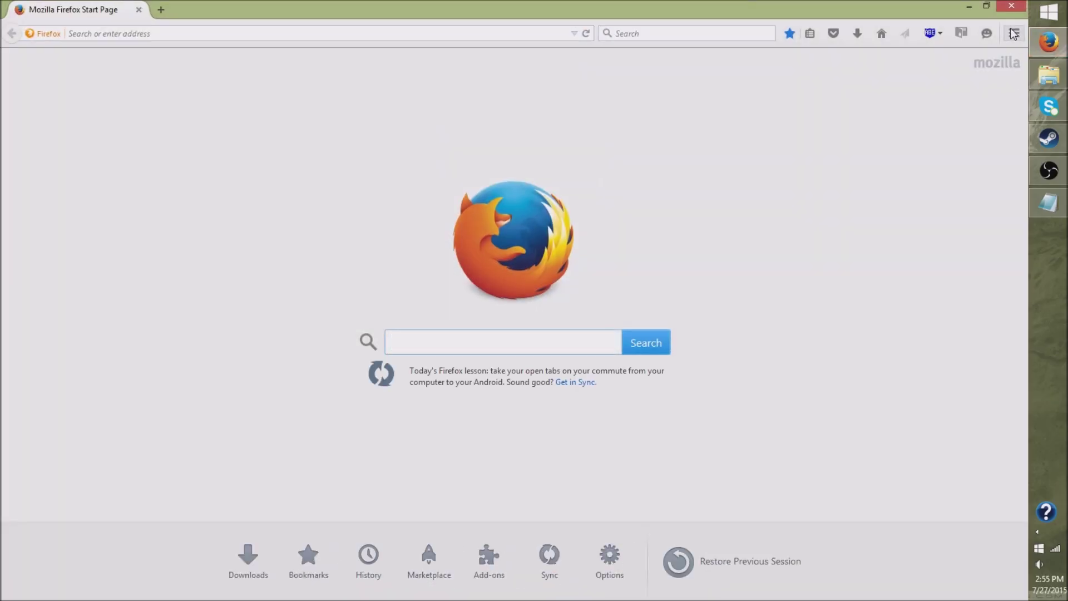
# - Download the Blender Source Tools 2.5.3 zip from the history page and place it on the desktop
pyautogui.click(1013, 32)
pyautogui.click(922, 178)
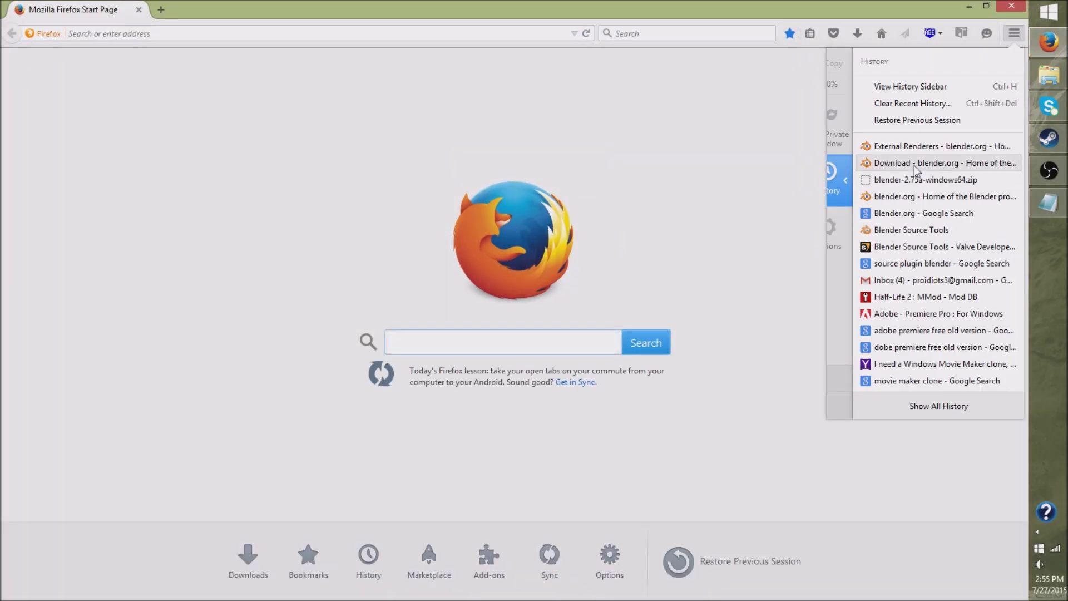
pyautogui.click(907, 247)
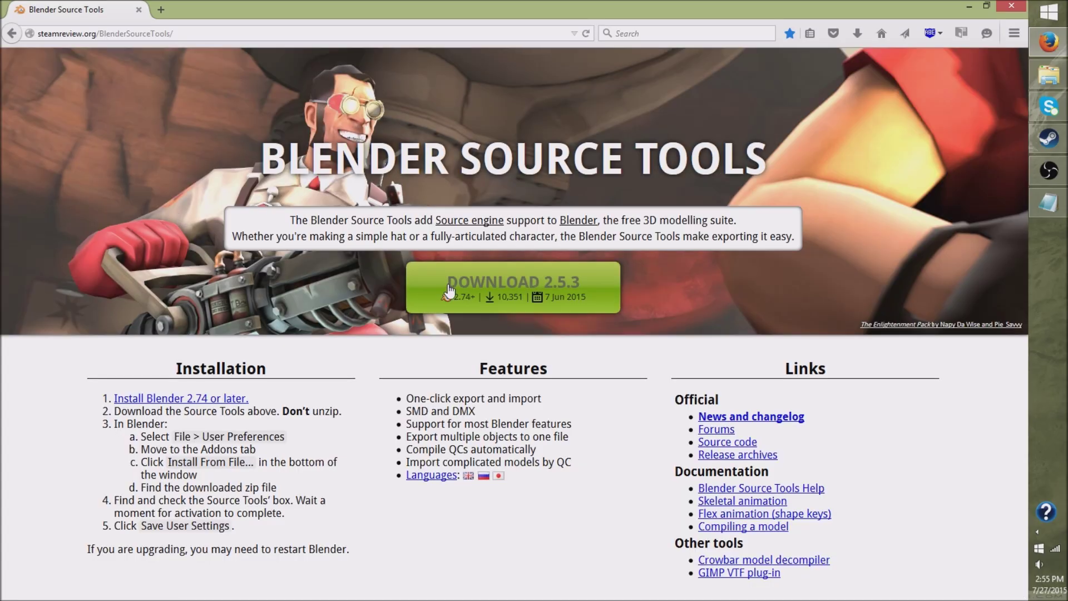
pyautogui.click(483, 283)
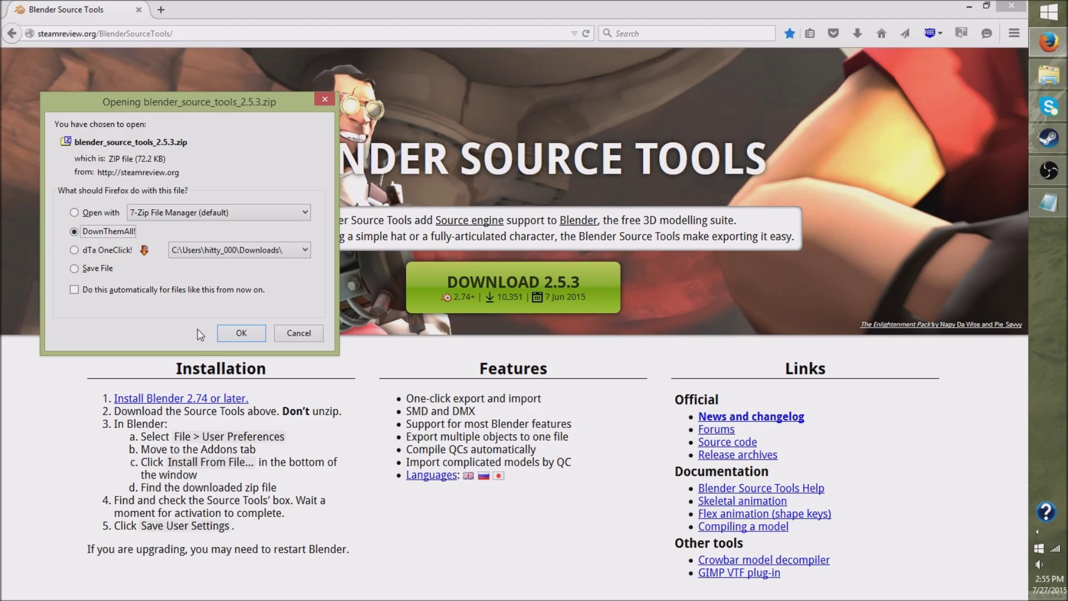
pyautogui.click(241, 332)
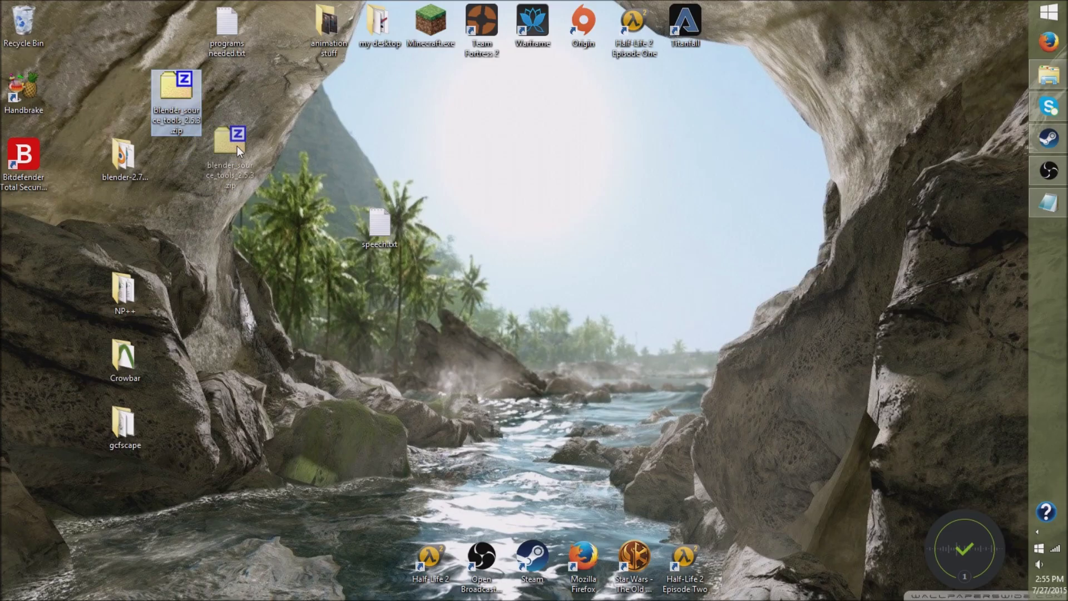
pyautogui.moveTo(237, 145); pyautogui.dragTo(237, 147)
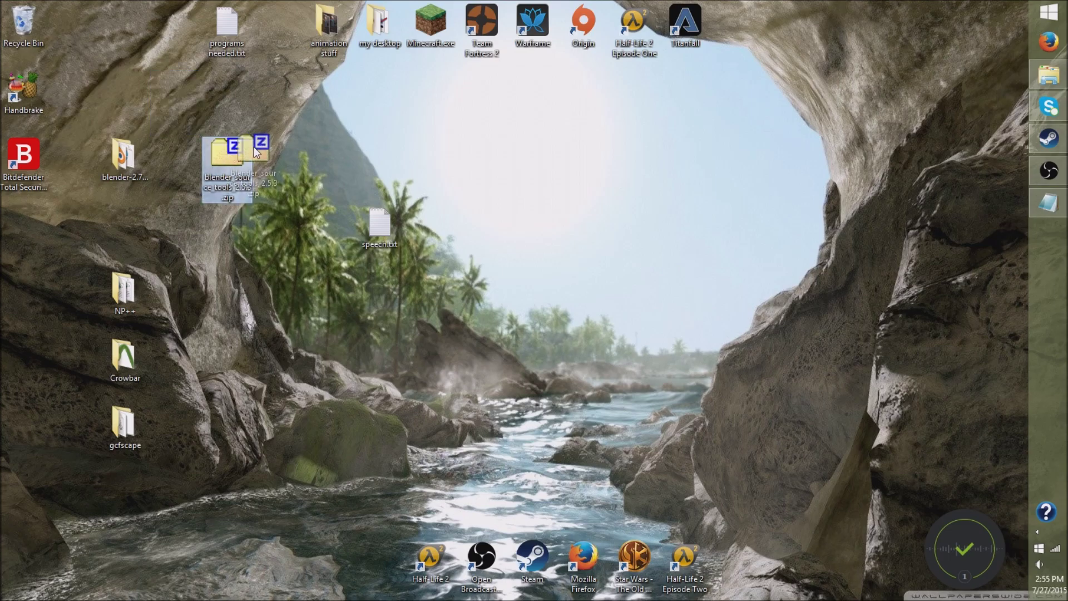
pyautogui.moveTo(253, 145); pyautogui.dragTo(305, 153)
pyautogui.click(285, 268)
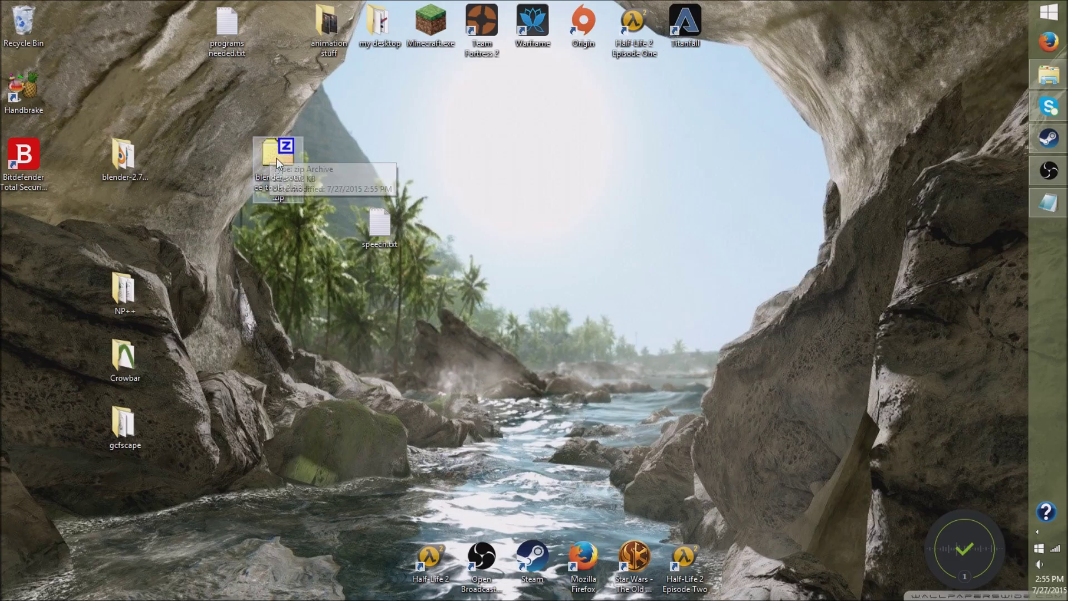
# - Open the desktop Blender folder and launch blender.exe again
pyautogui.doubleClick(114, 162)
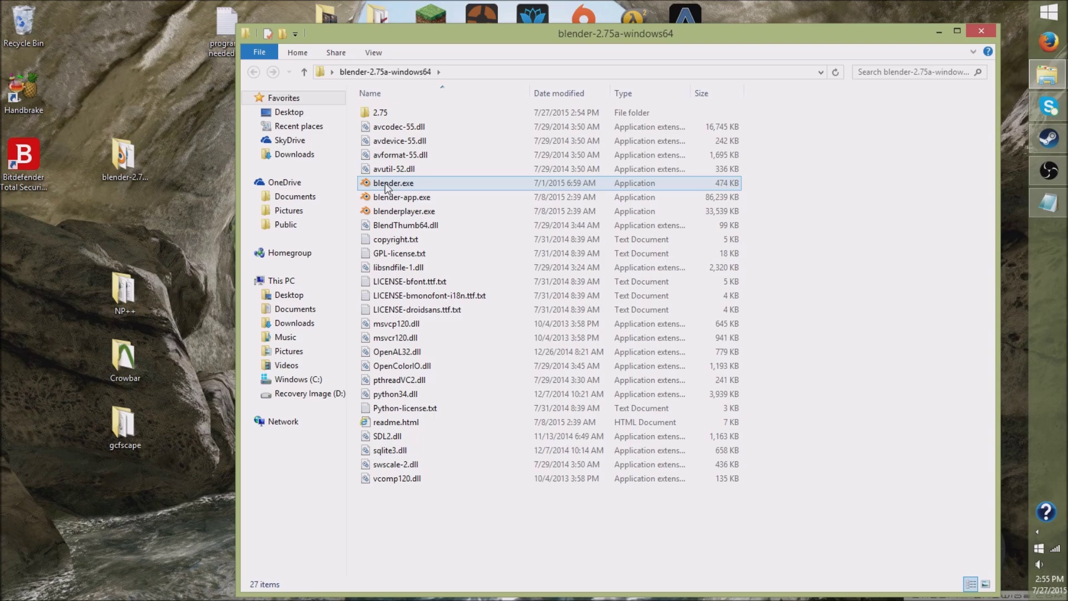
pyautogui.click(393, 185)
pyautogui.doubleClick(392, 183)
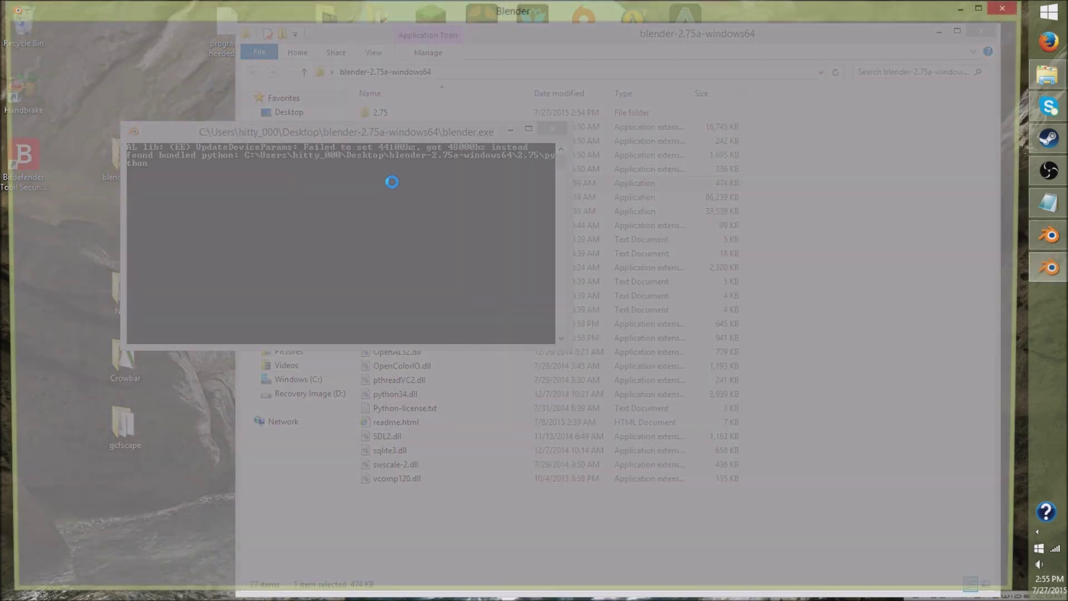
# - Install the add-on from blender_source_tools_2.5.3.zip on the Desktop via User Preferences > Add-ons
pyautogui.click(296, 286)
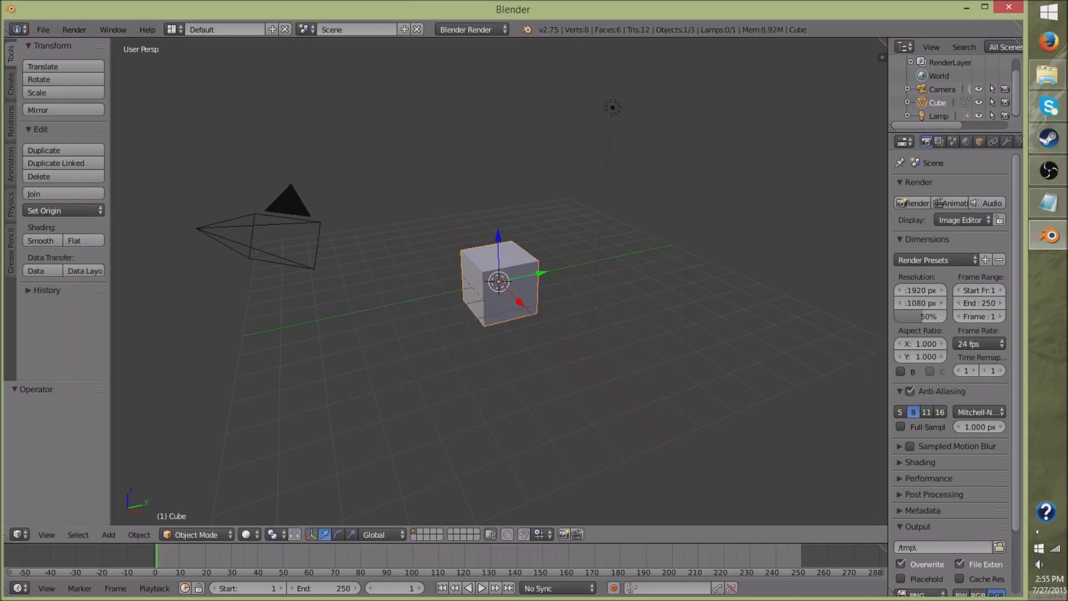
pyautogui.click(43, 31)
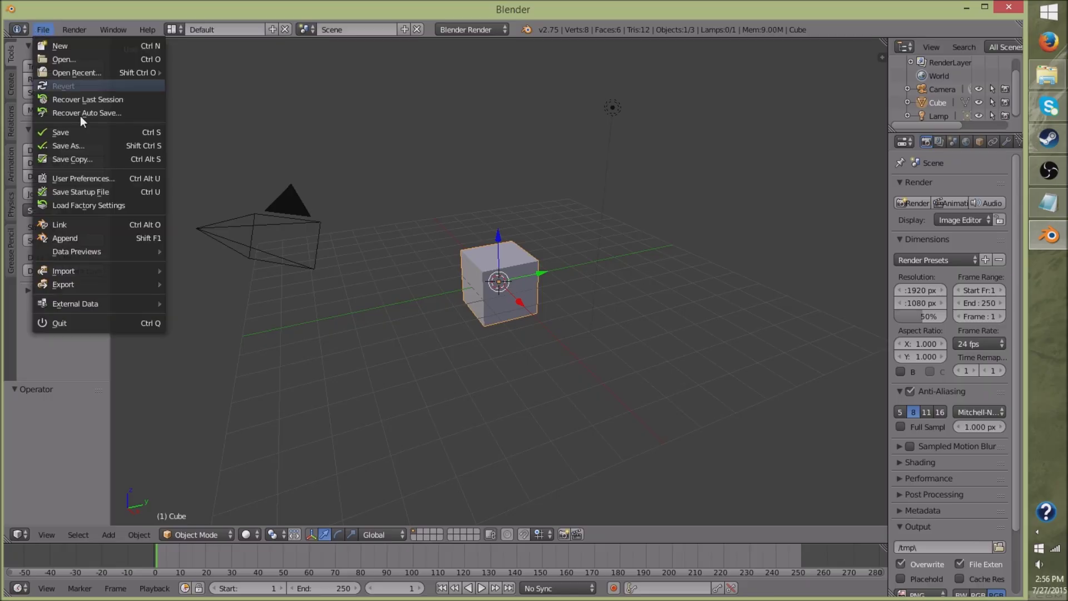
pyautogui.click(74, 178)
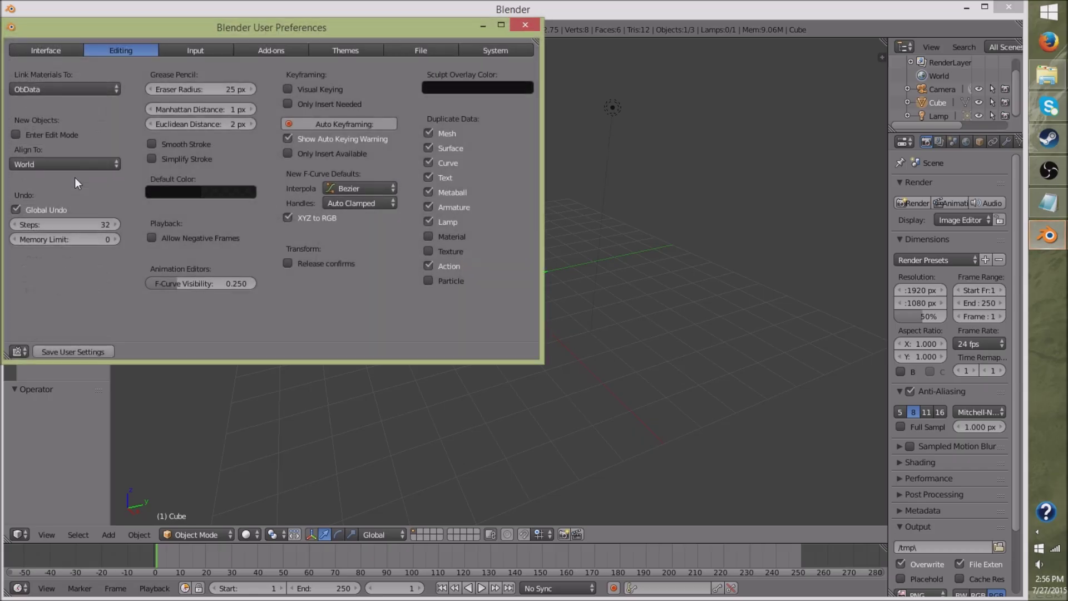
pyautogui.click(290, 49)
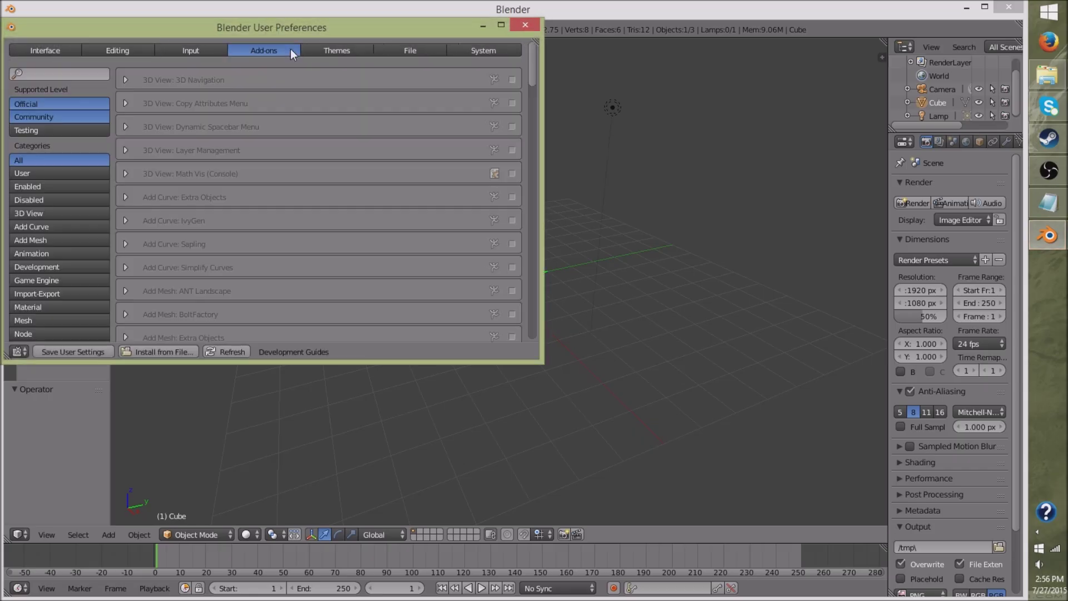
pyautogui.click(139, 356)
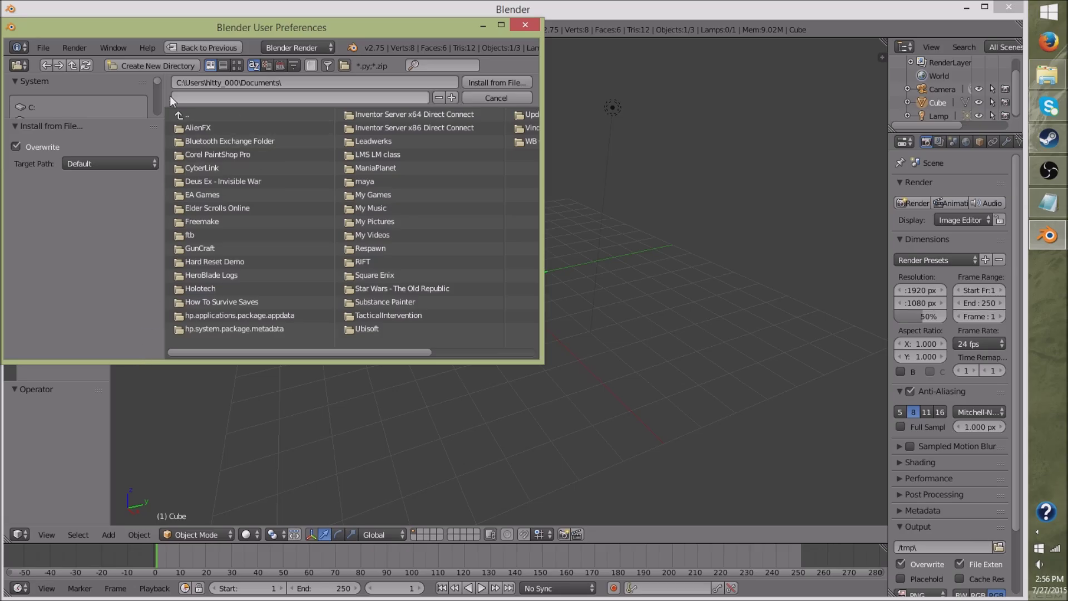
pyautogui.moveTo(540, 361); pyautogui.dragTo(689, 445)
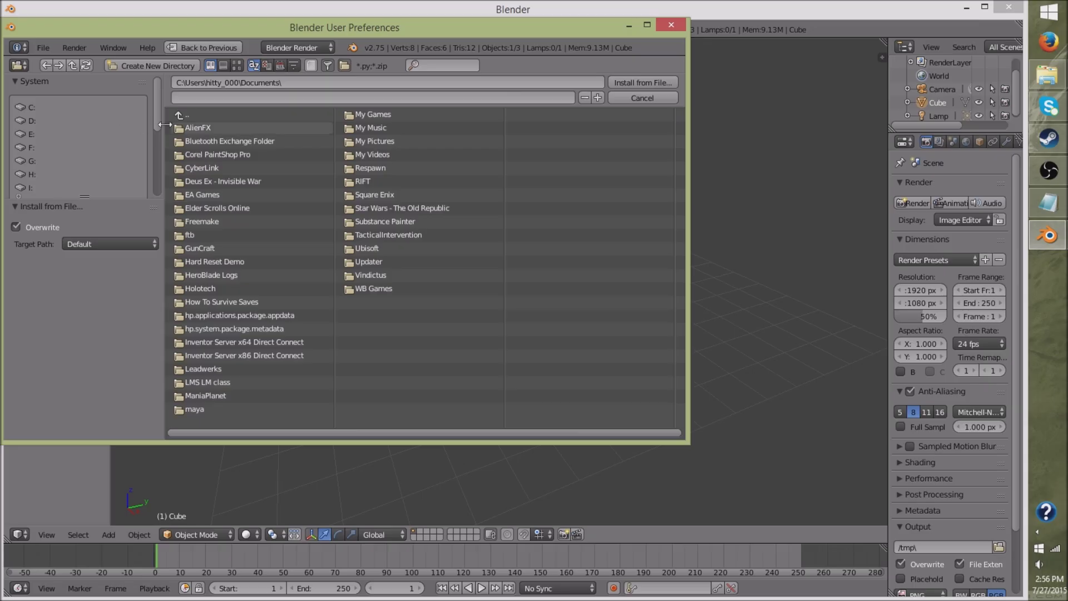
pyautogui.click(198, 114)
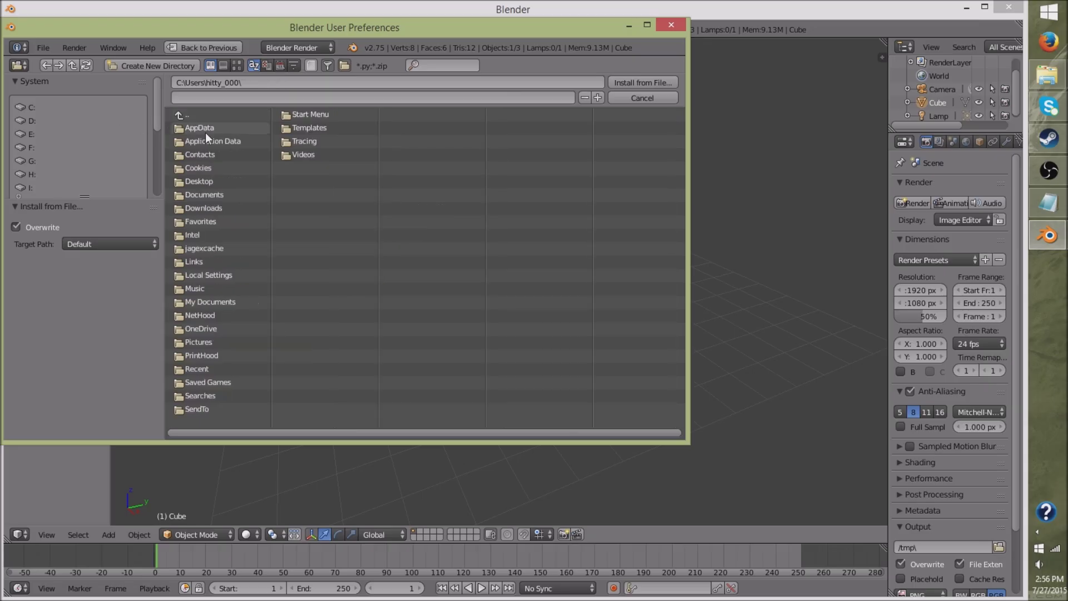
pyautogui.click(204, 183)
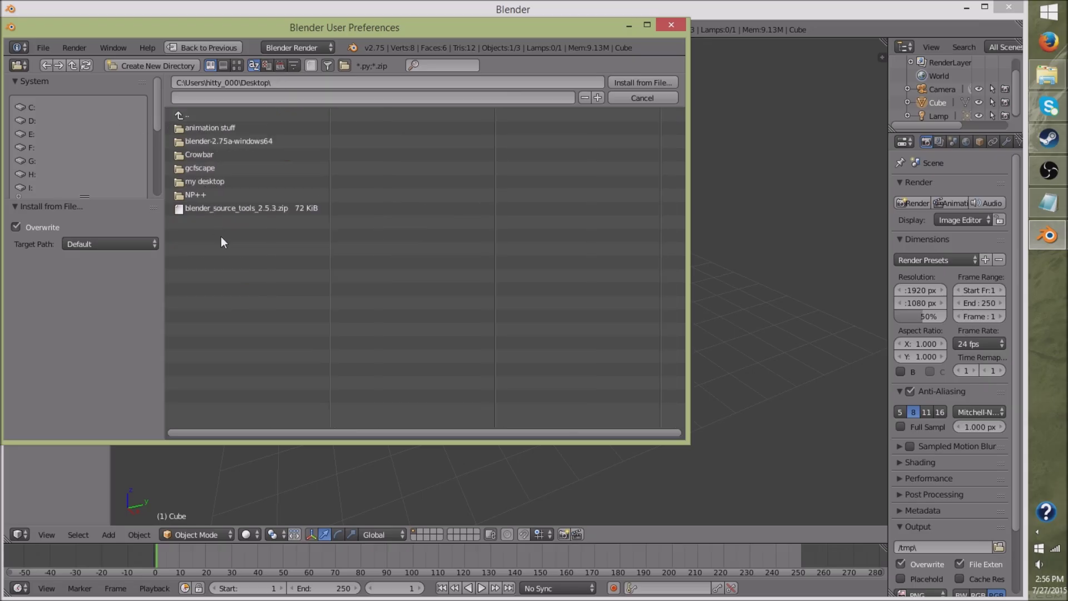
pyautogui.click(255, 210)
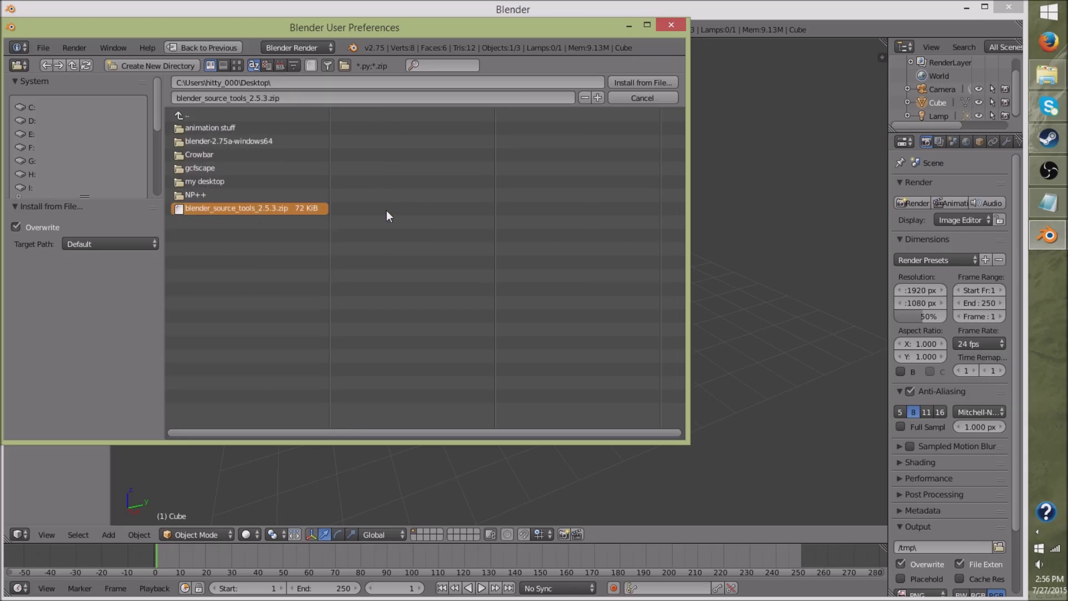
pyautogui.click(633, 82)
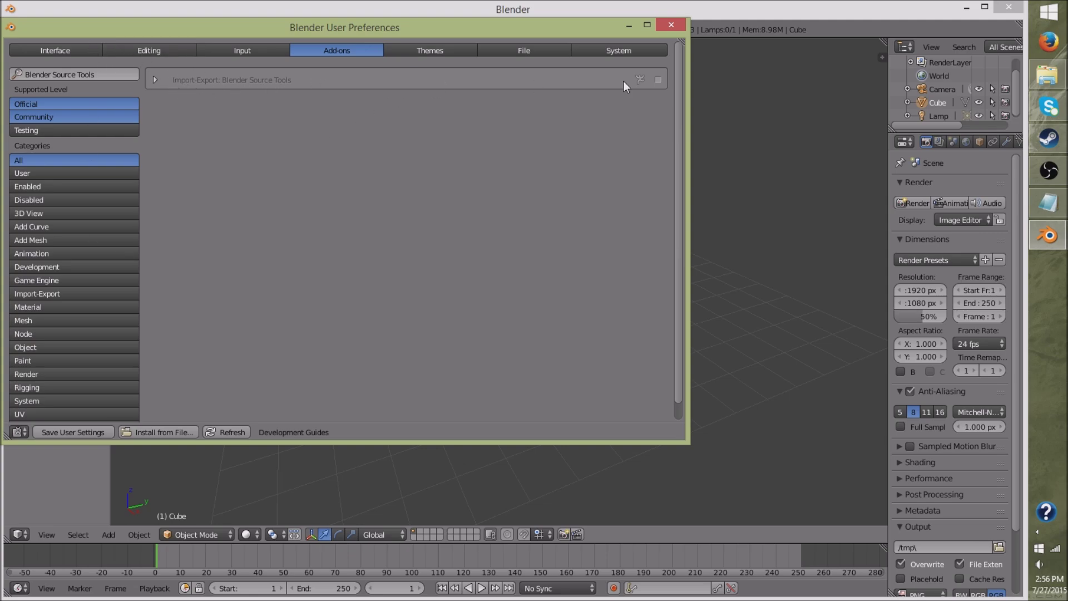
# - Enable Import-Export: Blender Source Tools, close the preferences and quit Blender
pyautogui.click(659, 80)
pyautogui.click(85, 434)
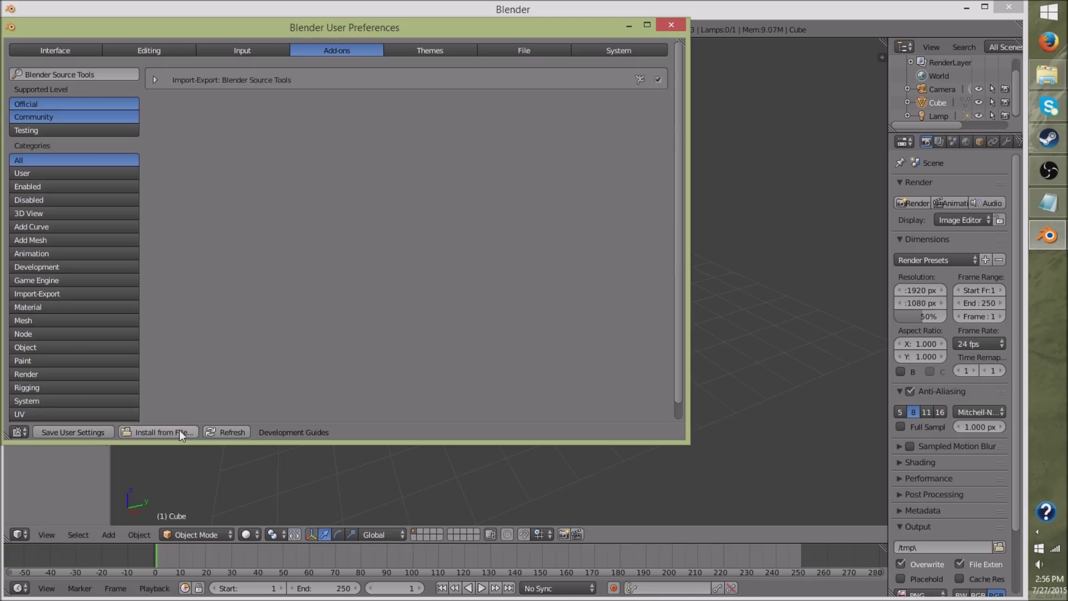
pyautogui.click(670, 26)
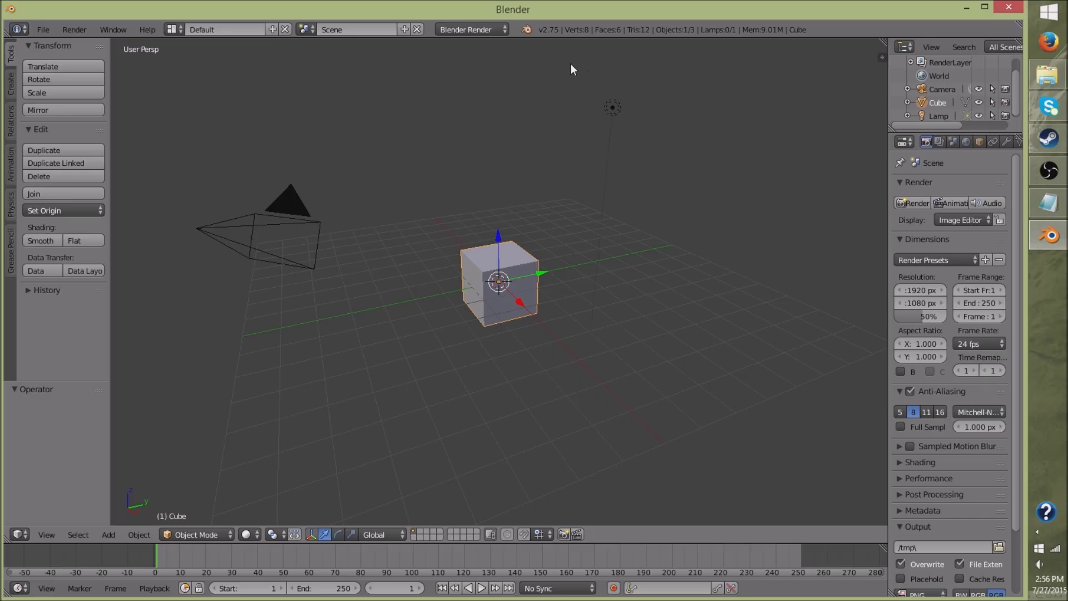
pyautogui.click(1005, 11)
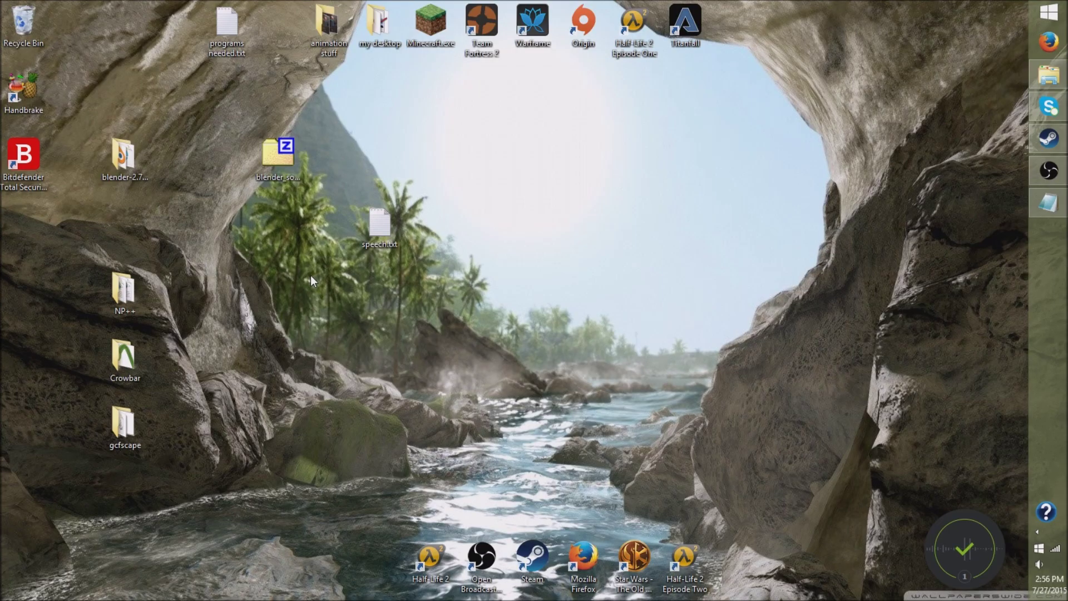
pyautogui.moveTo(365, 262); pyautogui.dragTo(358, 145)
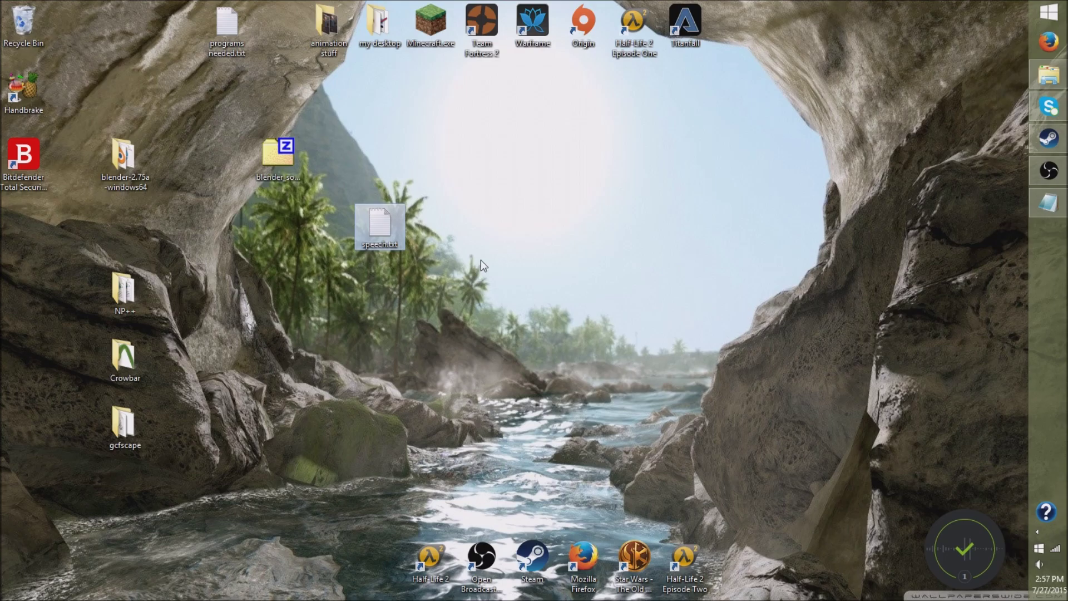
pyautogui.press('Escape')
pyautogui.click(419, 414)
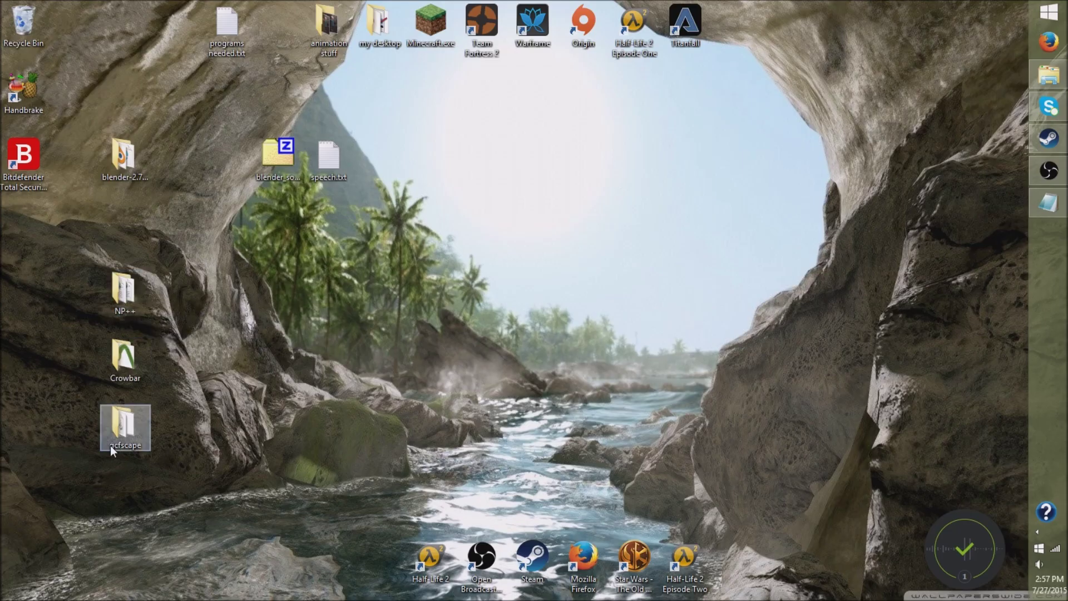
pyautogui.moveTo(139, 499); pyautogui.dragTo(113, 273)
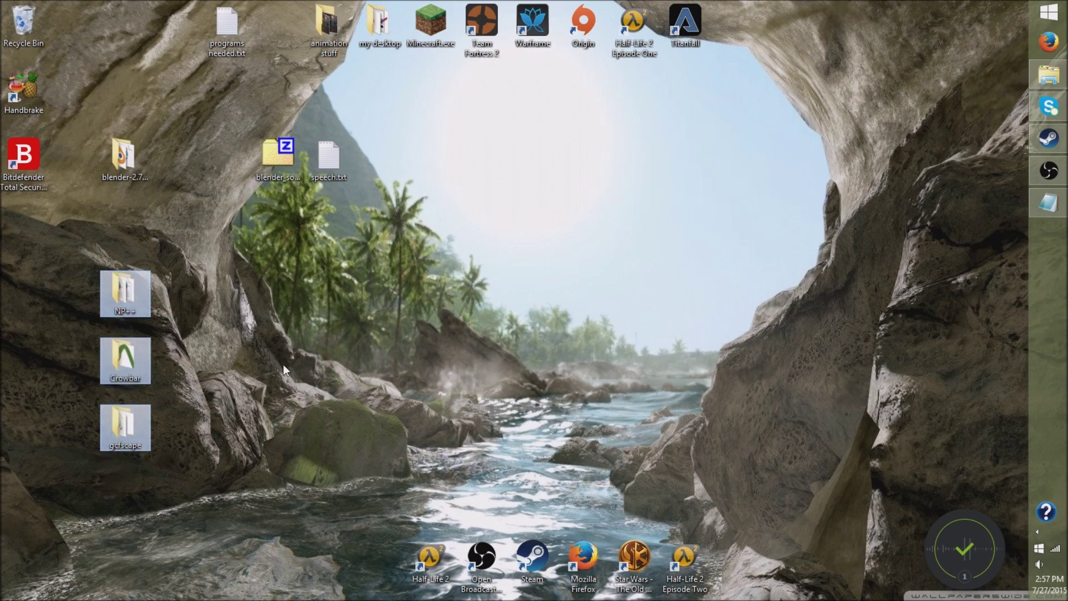
pyautogui.click(231, 361)
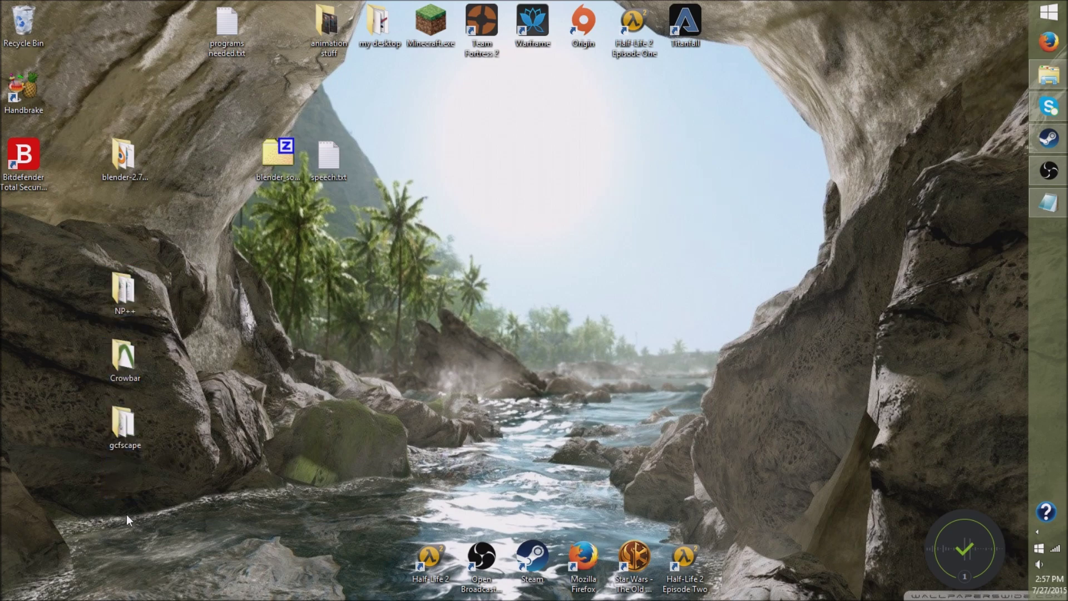
pyautogui.moveTo(65, 245); pyautogui.dragTo(250, 537)
pyautogui.click(247, 474)
pyautogui.moveTo(60, 253); pyautogui.dragTo(248, 470)
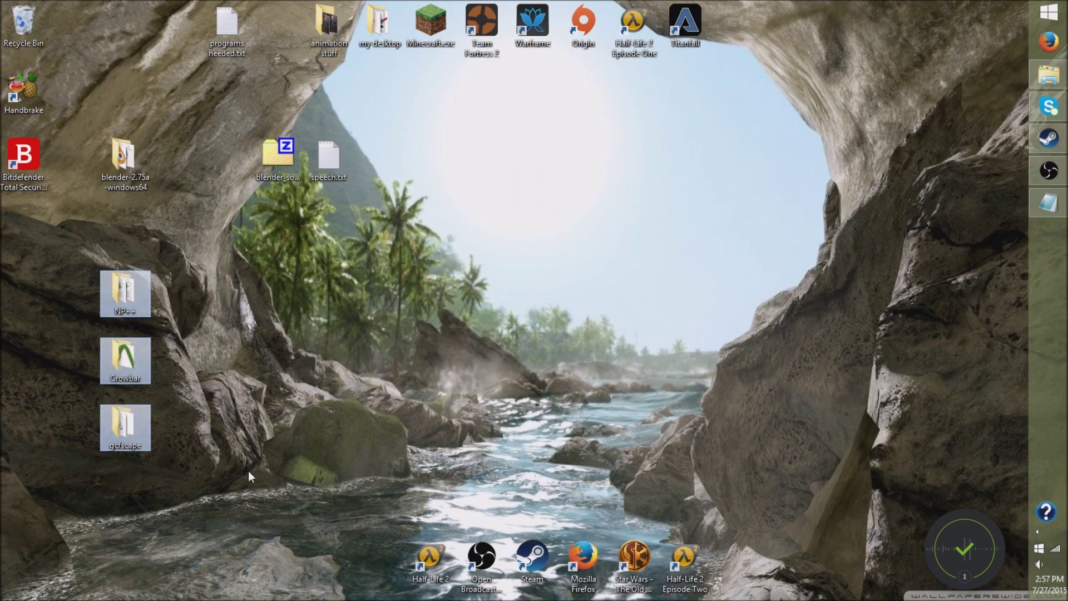
pyautogui.click(301, 395)
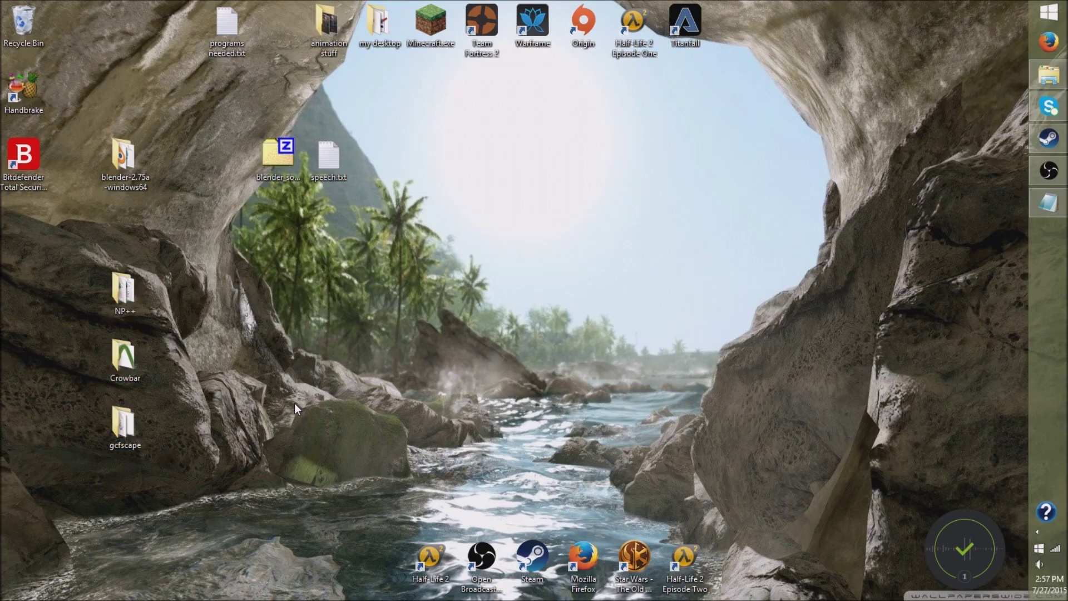
pyautogui.click(1040, 143)
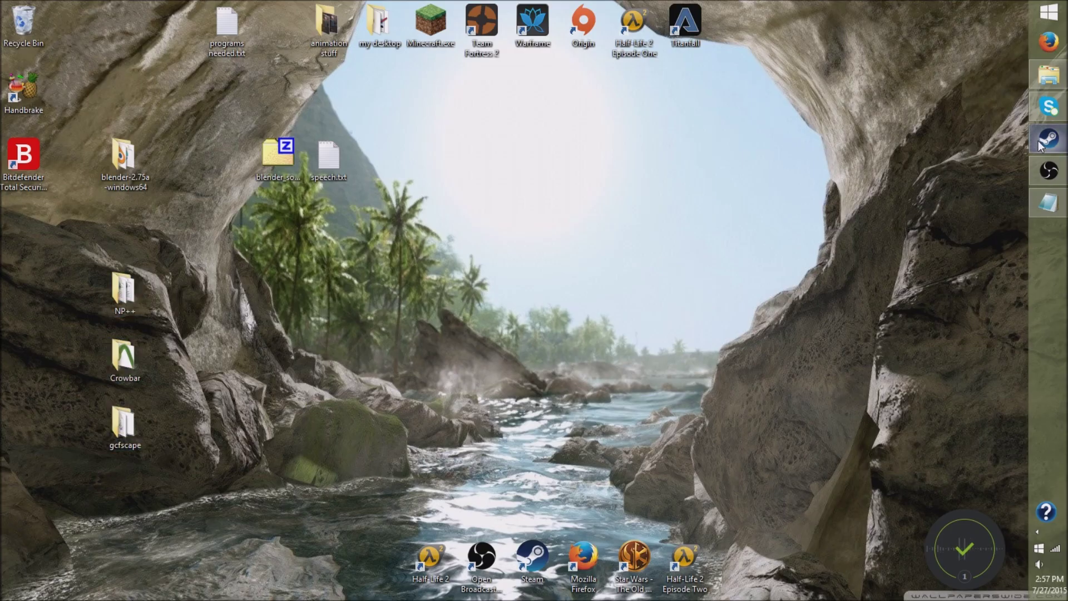
# - Close Steam and open Firefox on the Facepunch Garry's Mod Publishing Utility thread
pyautogui.click(1040, 144)
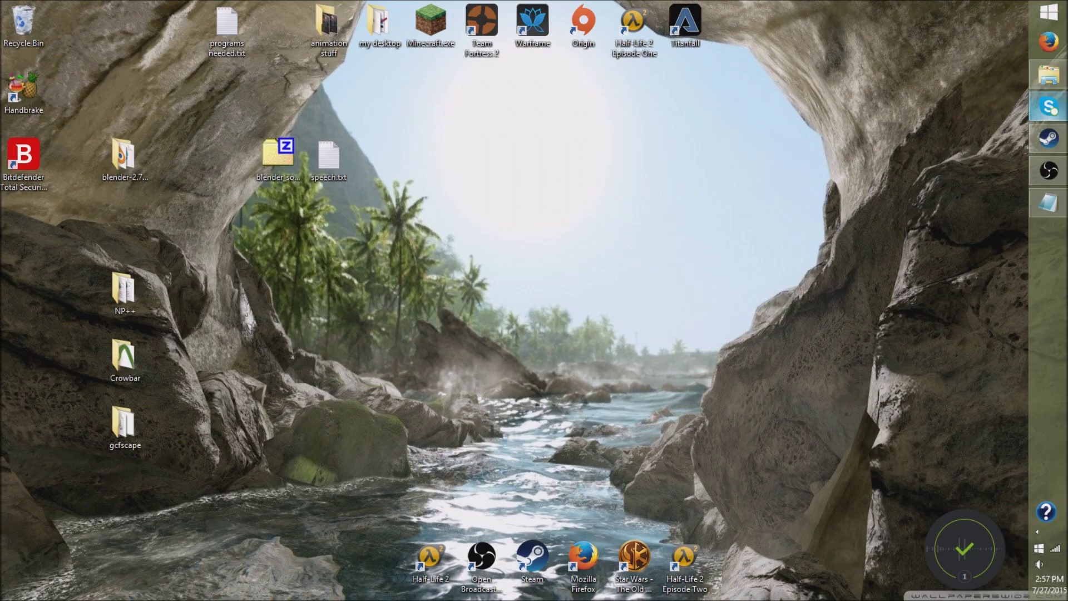
pyautogui.click(1049, 42)
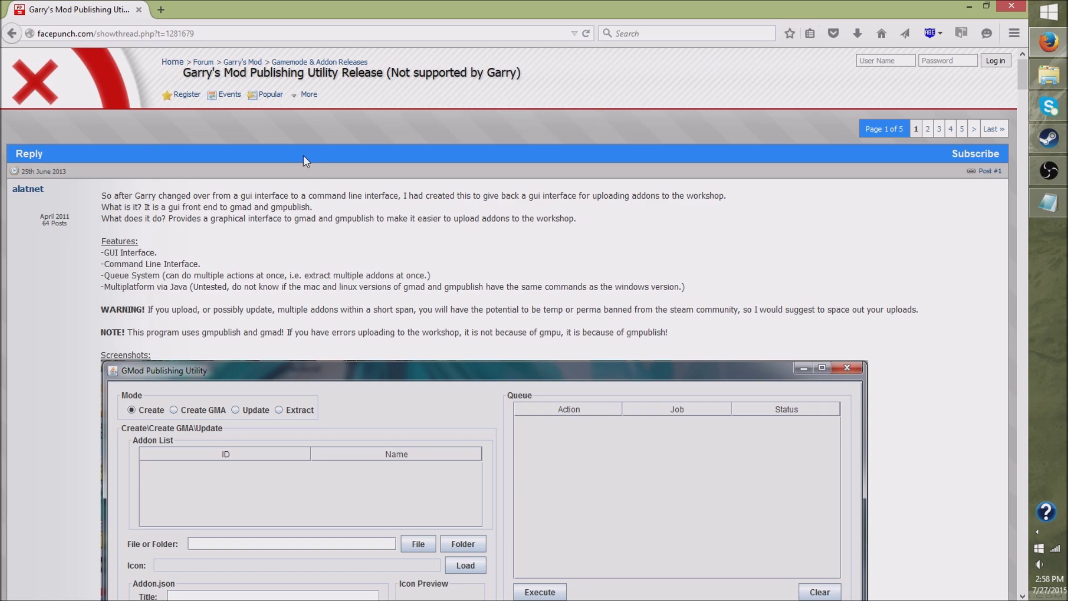
# - Scroll the Facepunch thread to the GMPU main window and GMPU Settings screenshots
pyautogui.scroll(-7, 283, 219)
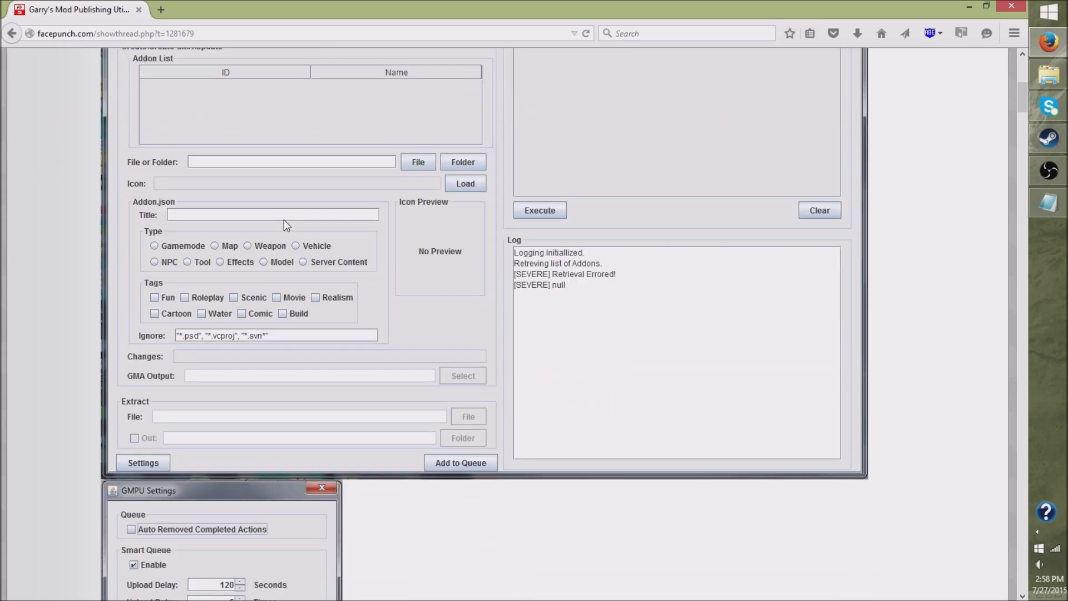
pyautogui.scroll(2, 286, 225)
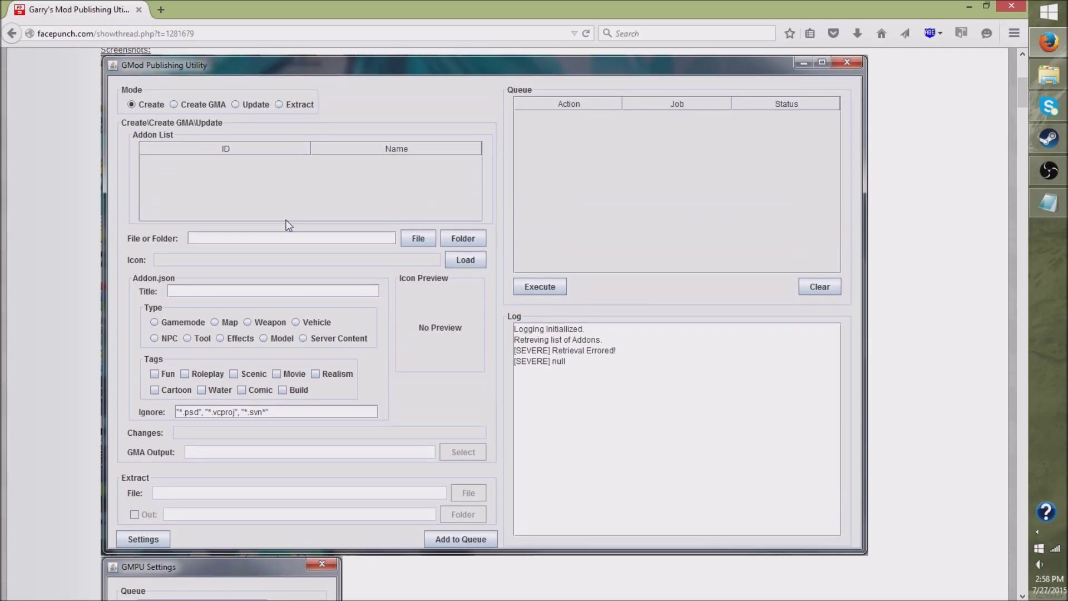
pyautogui.scroll(-3, 284, 225)
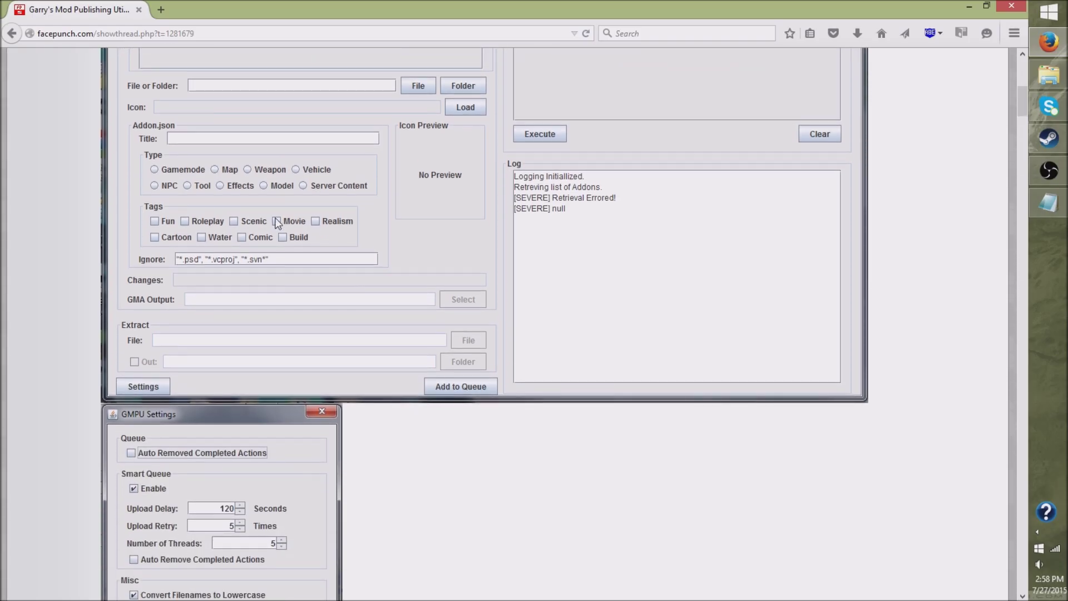
pyautogui.scroll(-2, 274, 218)
pyautogui.scroll(-3, 416, 409)
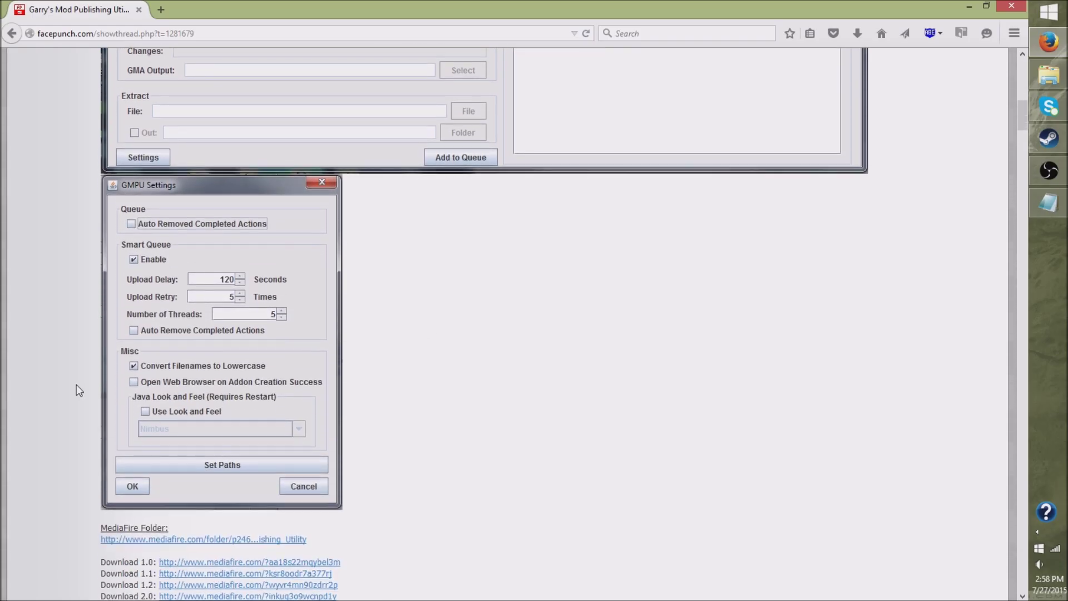
pyautogui.scroll(6, 166, 374)
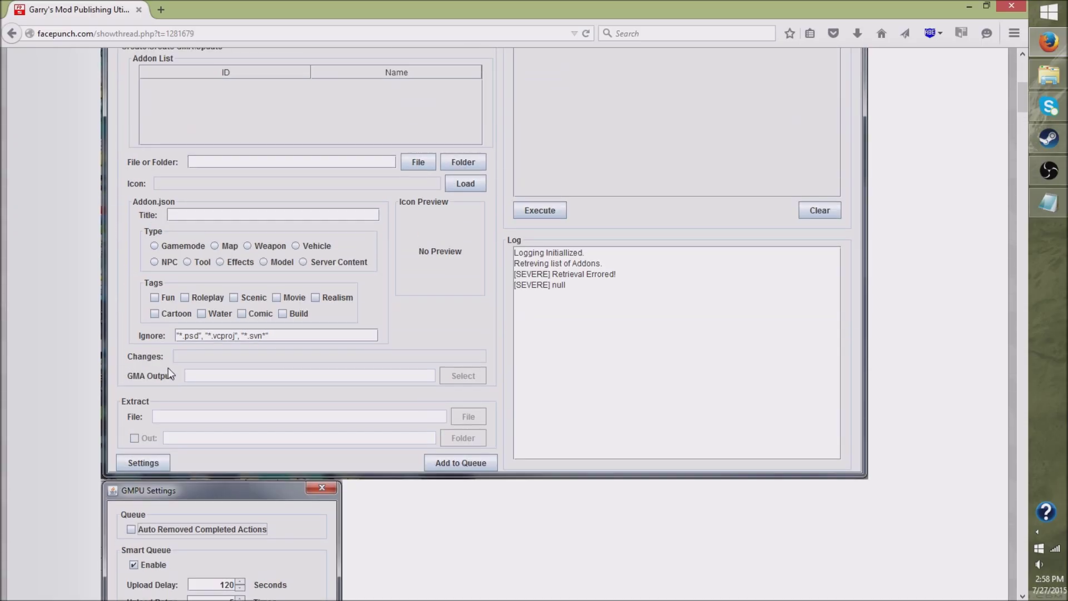
pyautogui.click(1048, 76)
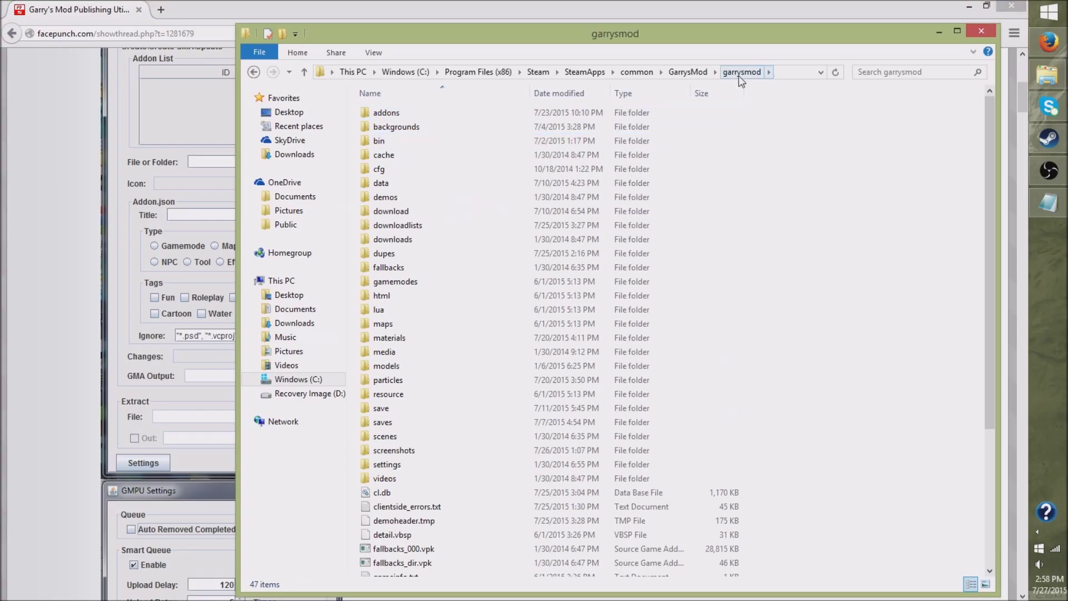
# - Open the Garry's Mod addons folder and scroll through its 234 .gma files, selecting gbombs_base
pyautogui.click(375, 120)
pyautogui.doubleClick(375, 115)
pyautogui.scroll(-15, 536, 165)
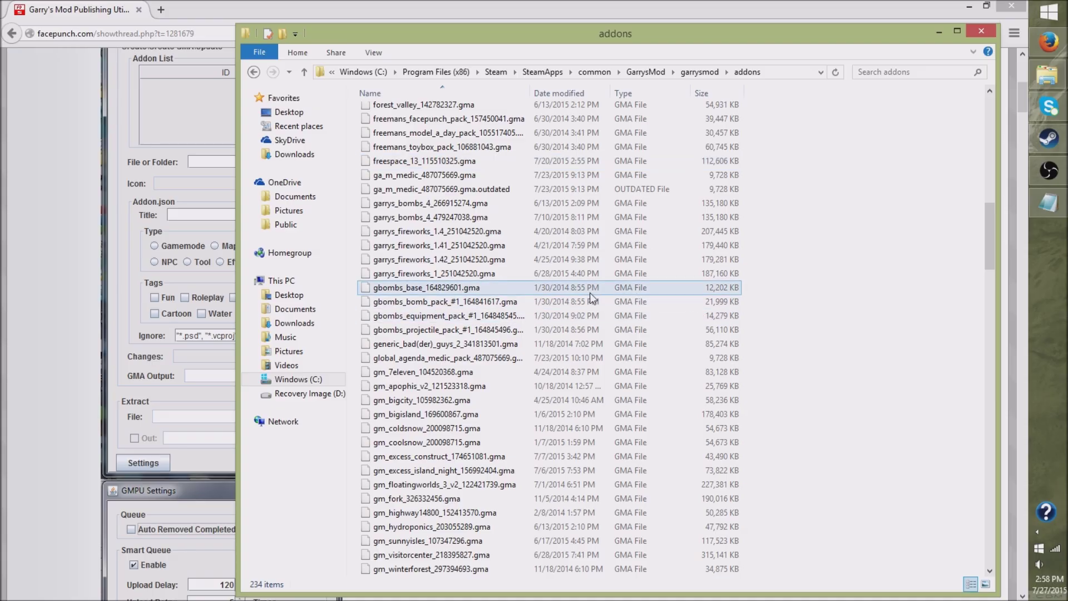
pyautogui.click(480, 295)
pyautogui.scroll(-20, 481, 297)
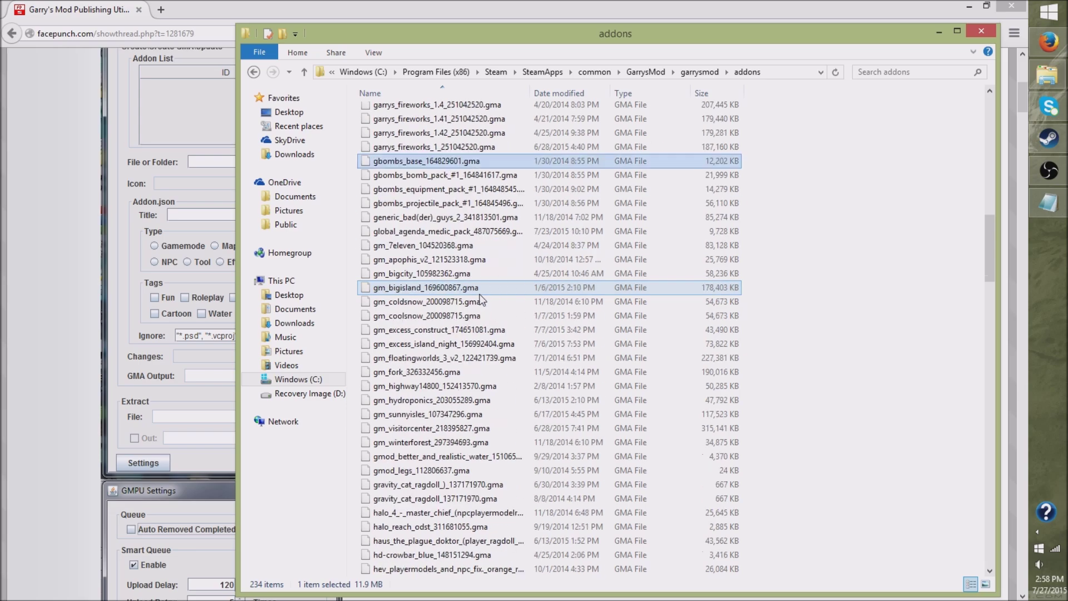
pyautogui.scroll(-20, 481, 295)
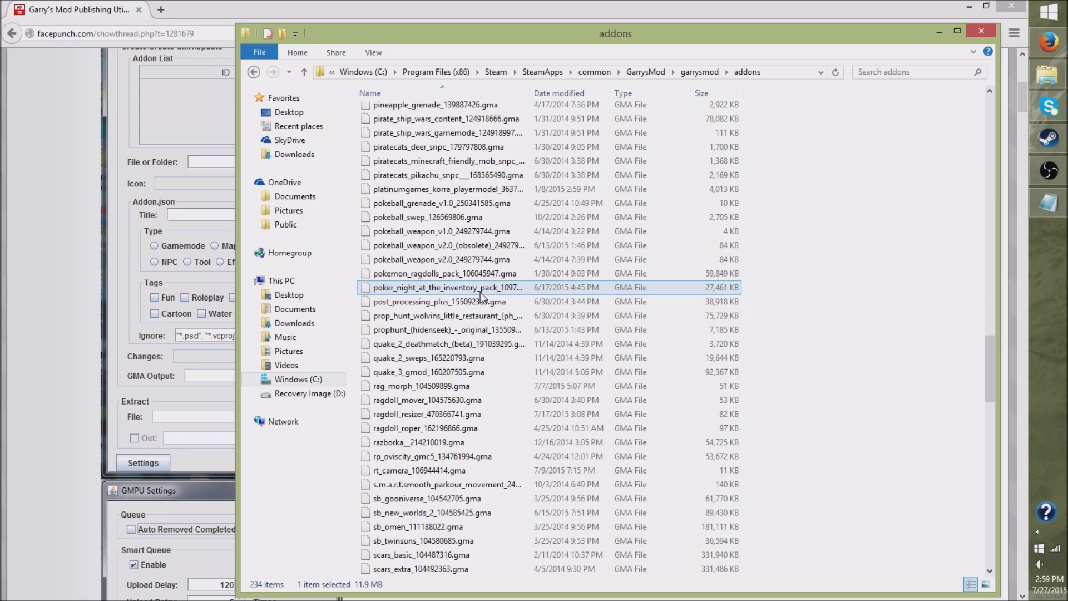
pyautogui.scroll(-15, 479, 290)
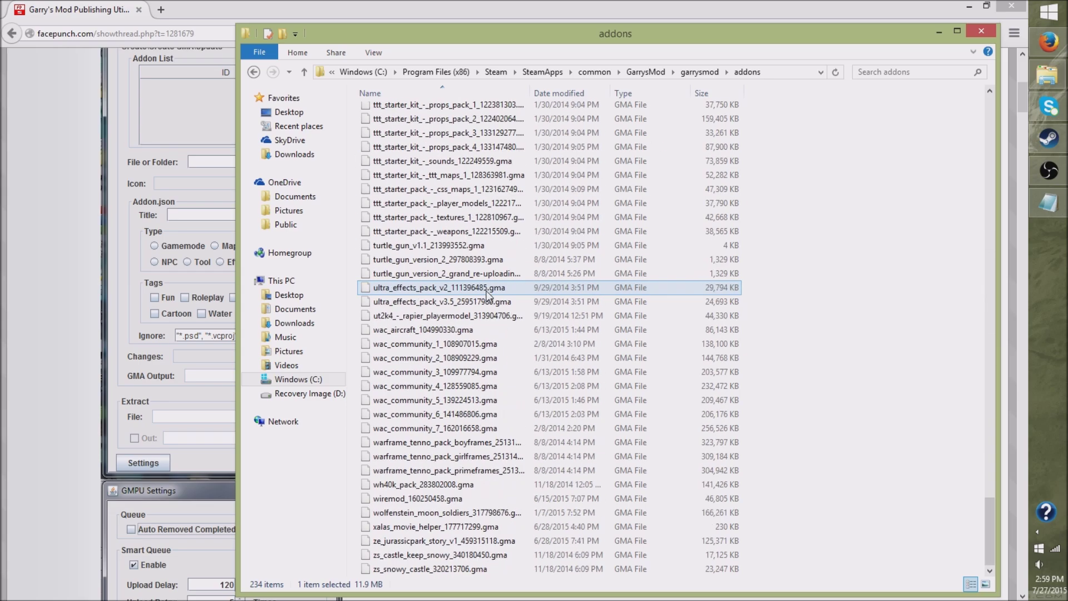
pyautogui.scroll(20, 509, 342)
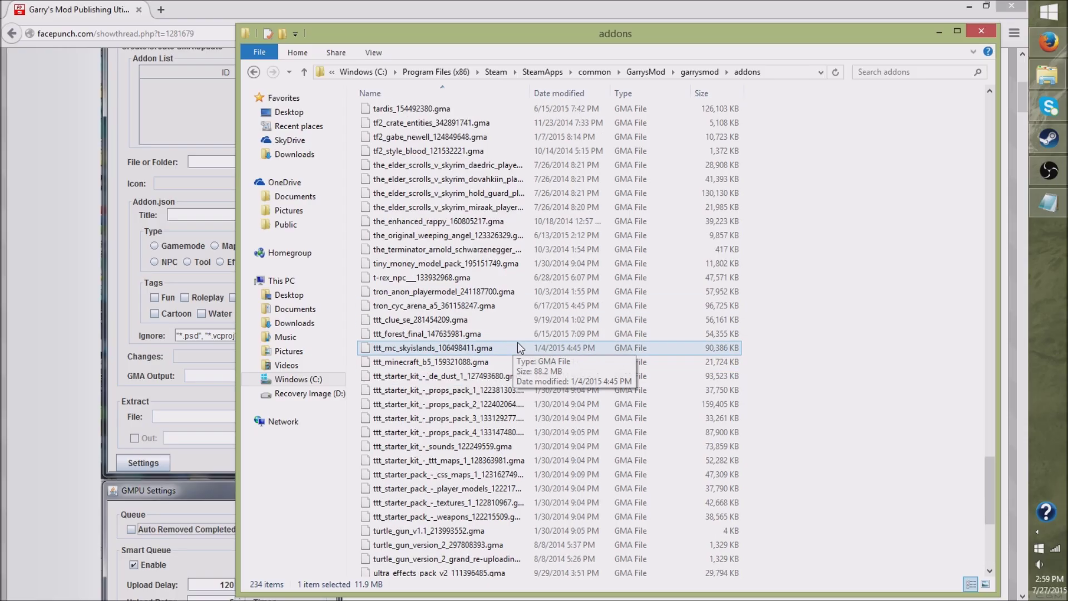
pyautogui.scroll(20, 518, 342)
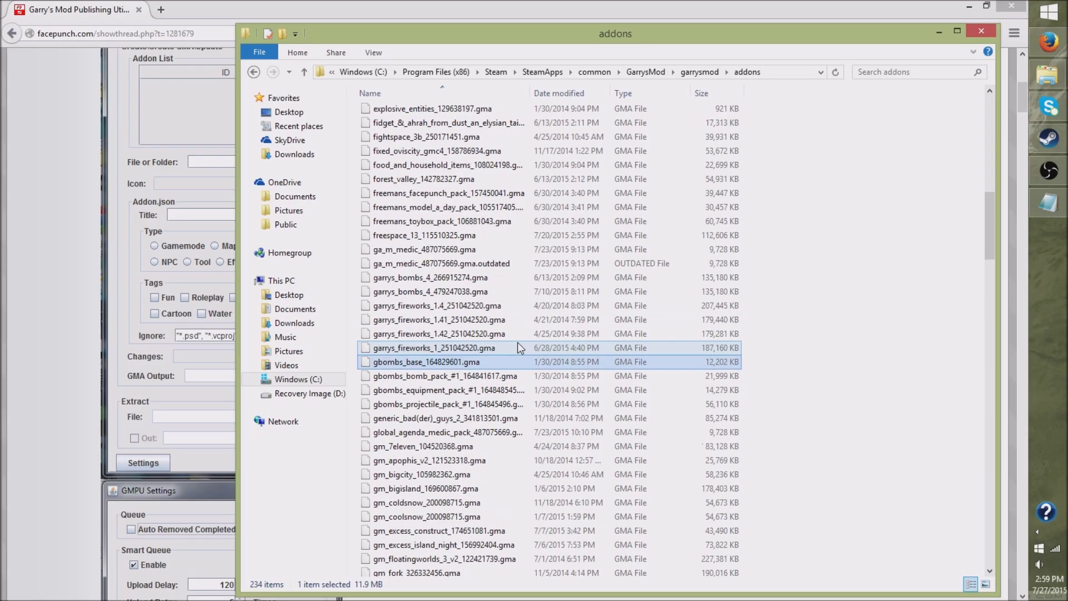
# - Run gmpu.jar from the gmpu folder to start the GMod Publishing Utility
pyautogui.click(11, 274)
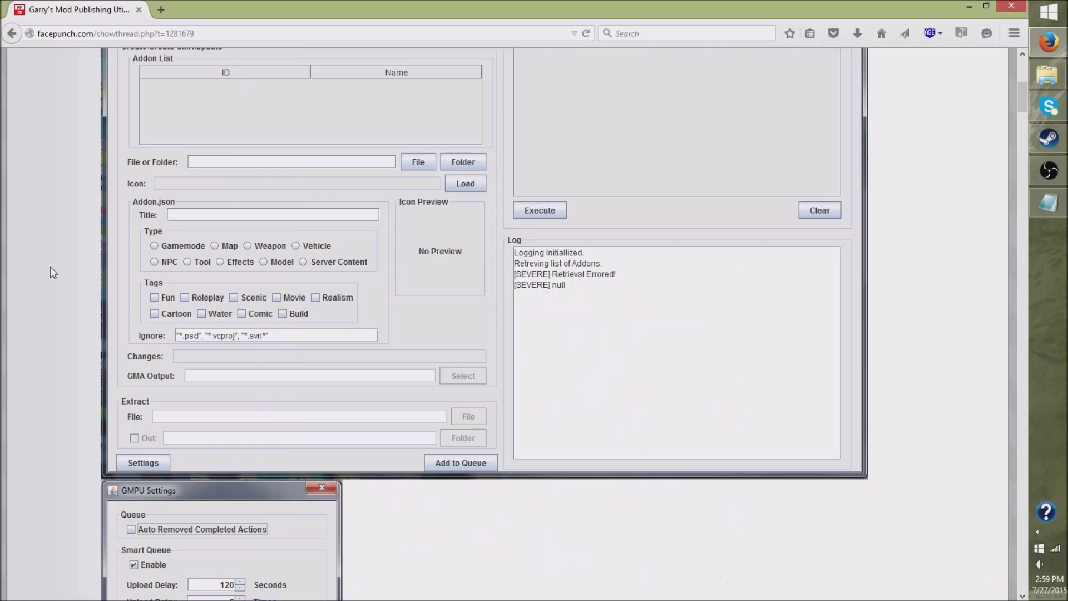
pyautogui.scroll(-10, 581, 325)
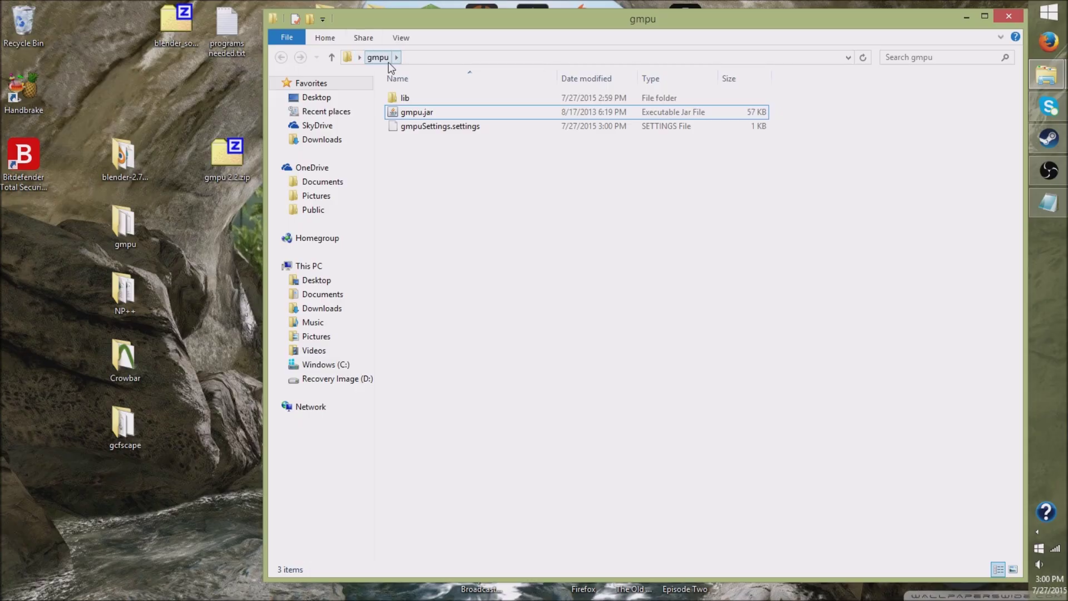
pyautogui.click(412, 114)
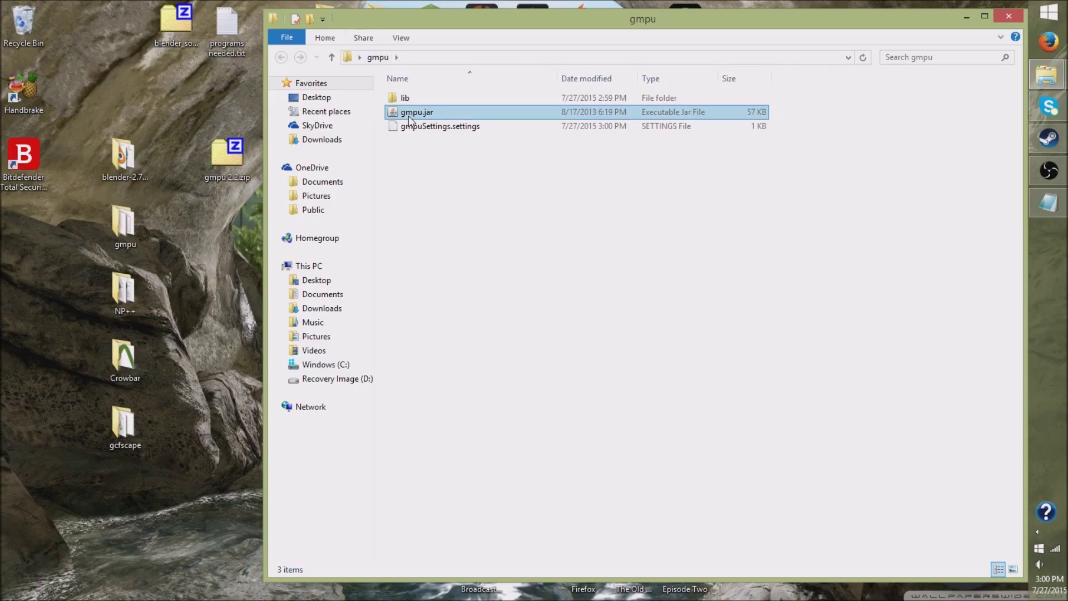
pyautogui.doubleClick(408, 115)
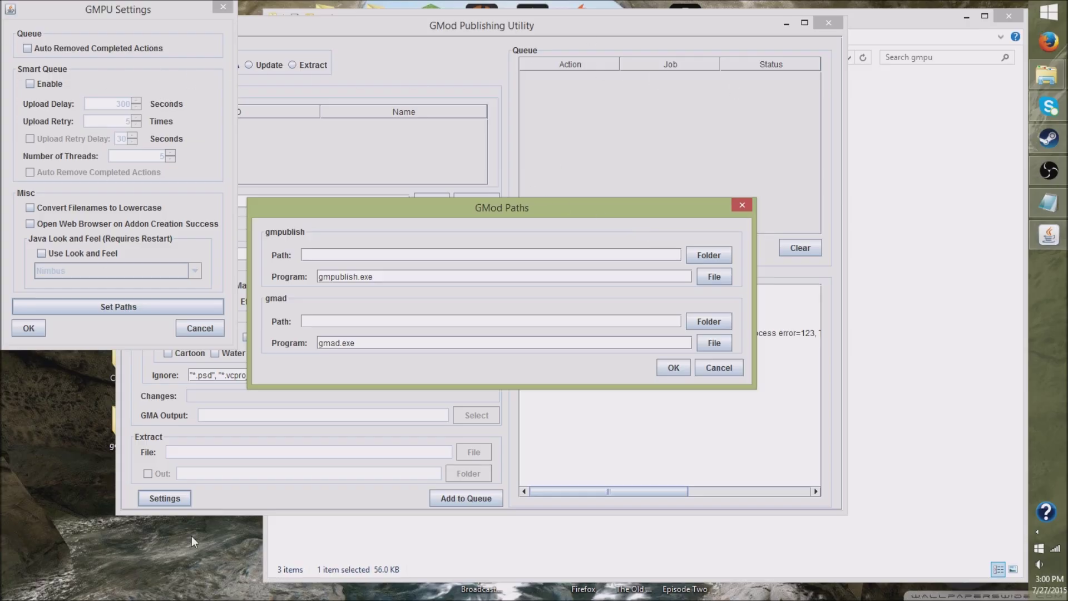
pyautogui.moveTo(471, 215); pyautogui.dragTo(516, 172)
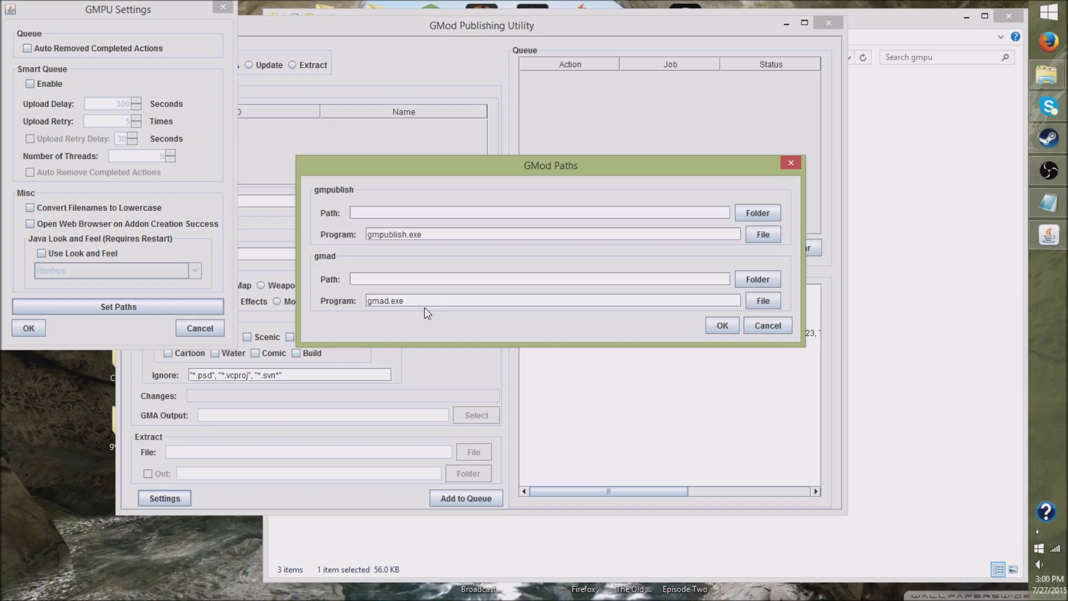
pyautogui.moveTo(464, 176); pyautogui.dragTo(427, 198)
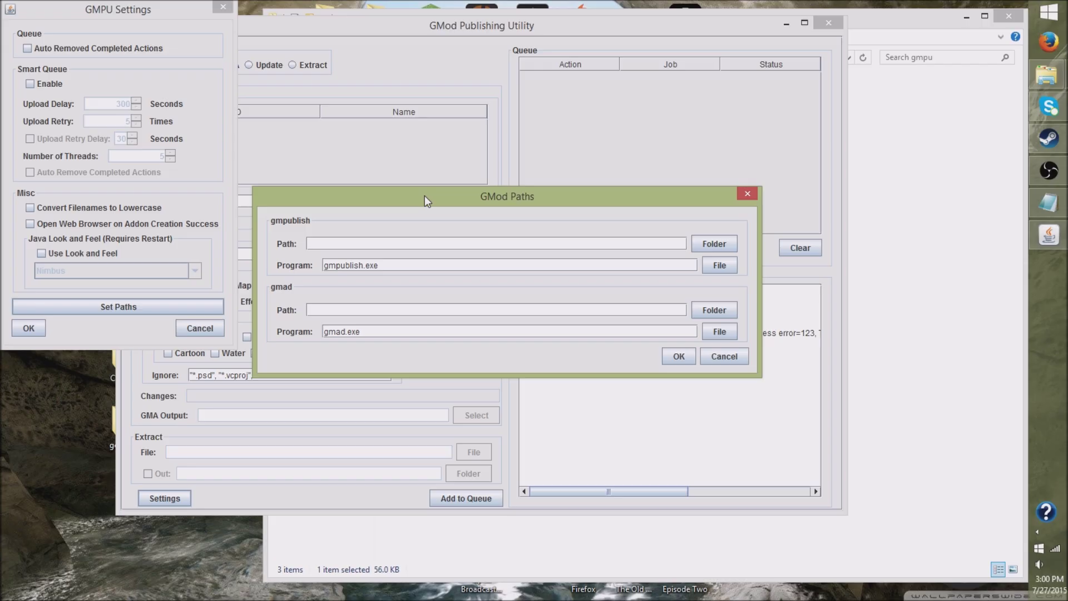
pyautogui.moveTo(425, 196); pyautogui.dragTo(422, 194)
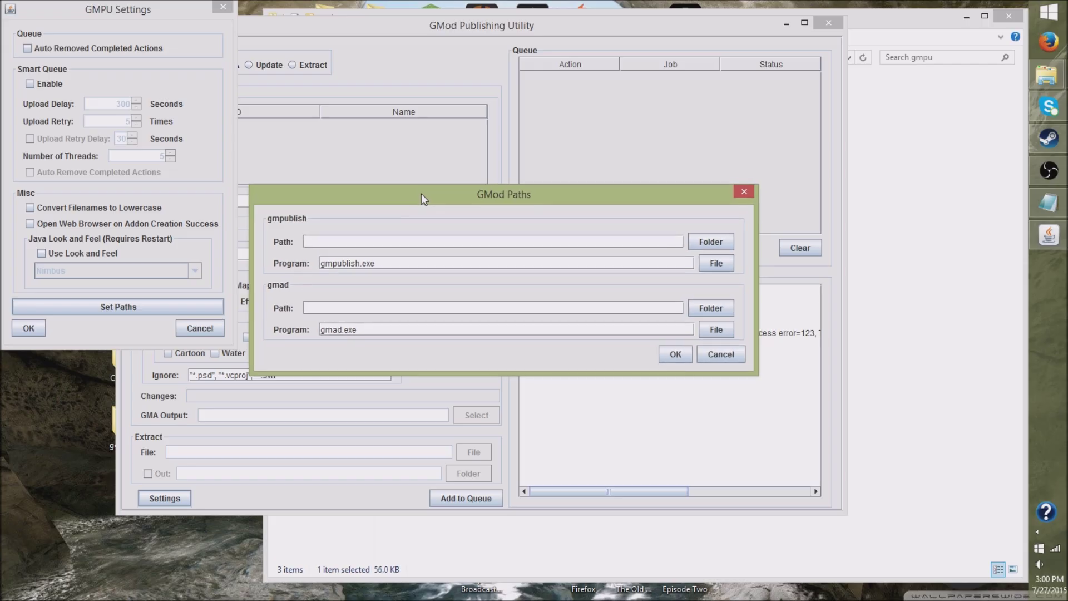
pyautogui.moveTo(422, 194); pyautogui.dragTo(419, 193)
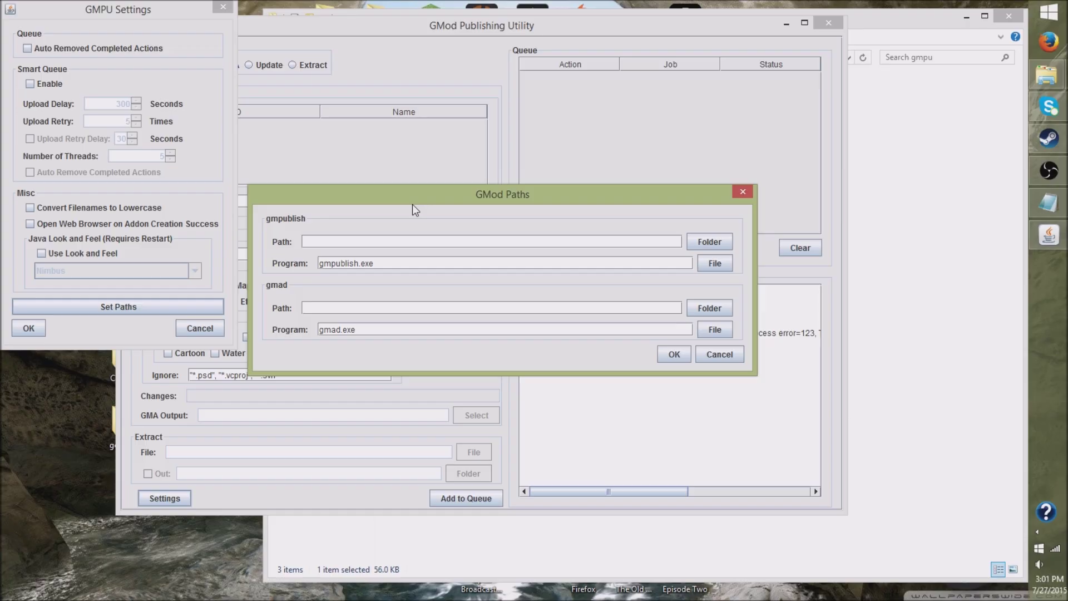
pyautogui.moveTo(319, 263); pyautogui.dragTo(419, 266)
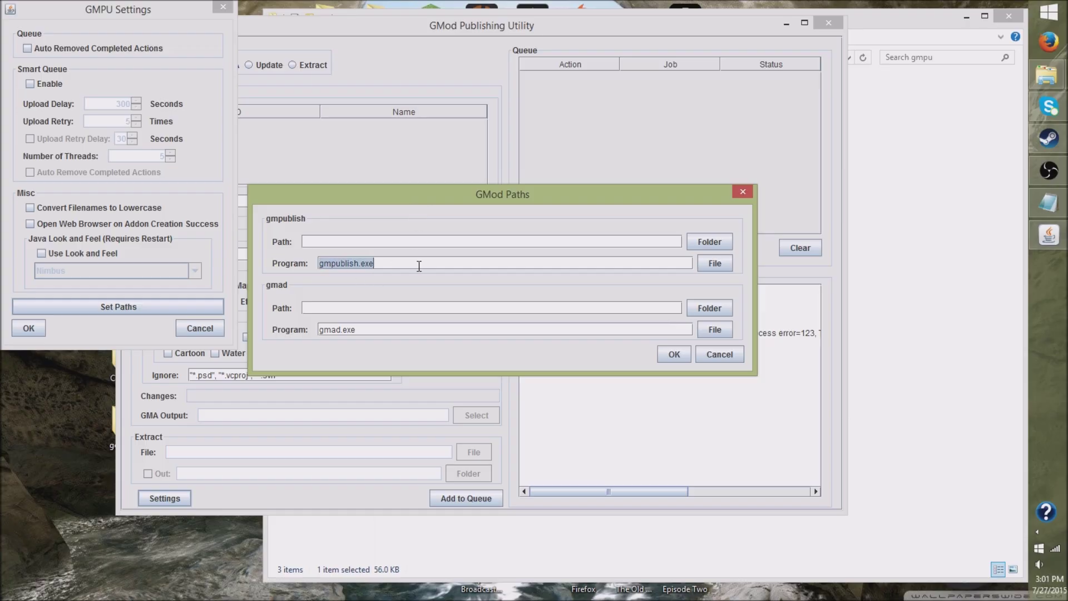
pyautogui.moveTo(319, 330); pyautogui.dragTo(396, 332)
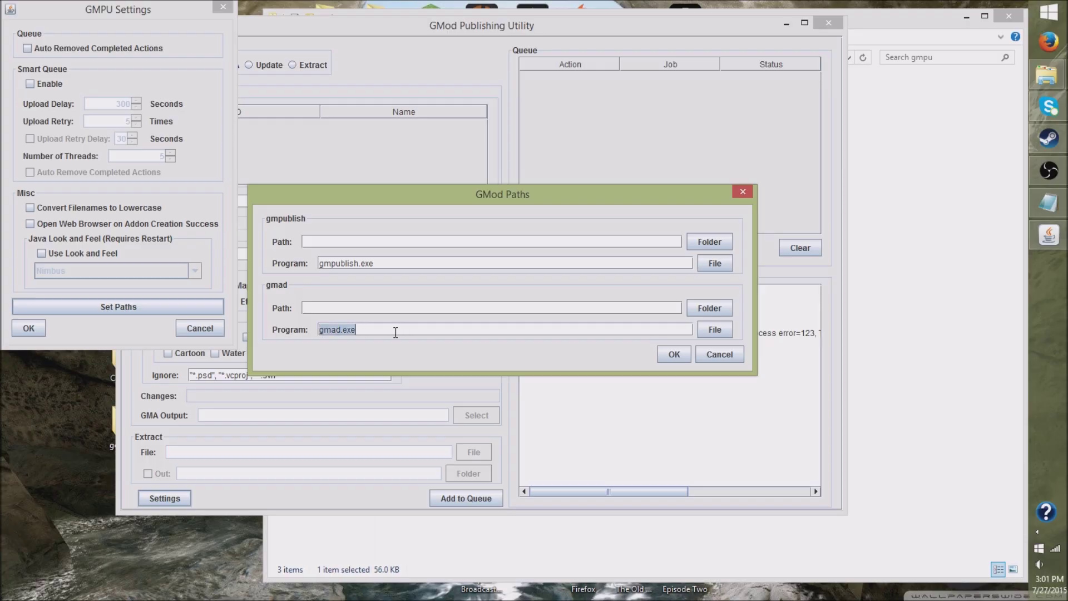
pyautogui.press('Right')
pyautogui.click(307, 308)
pyautogui.moveTo(506, 201); pyautogui.dragTo(488, 139)
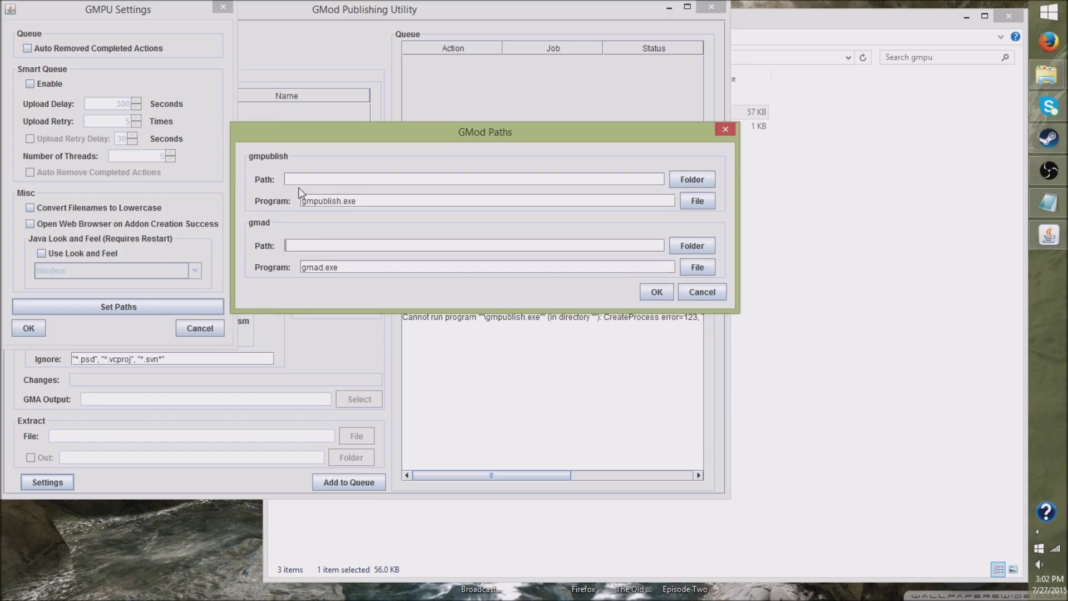
# - Browse File Explorer to Steam\SteamApps\common\GarrysMod\bin
pyautogui.click(1047, 83)
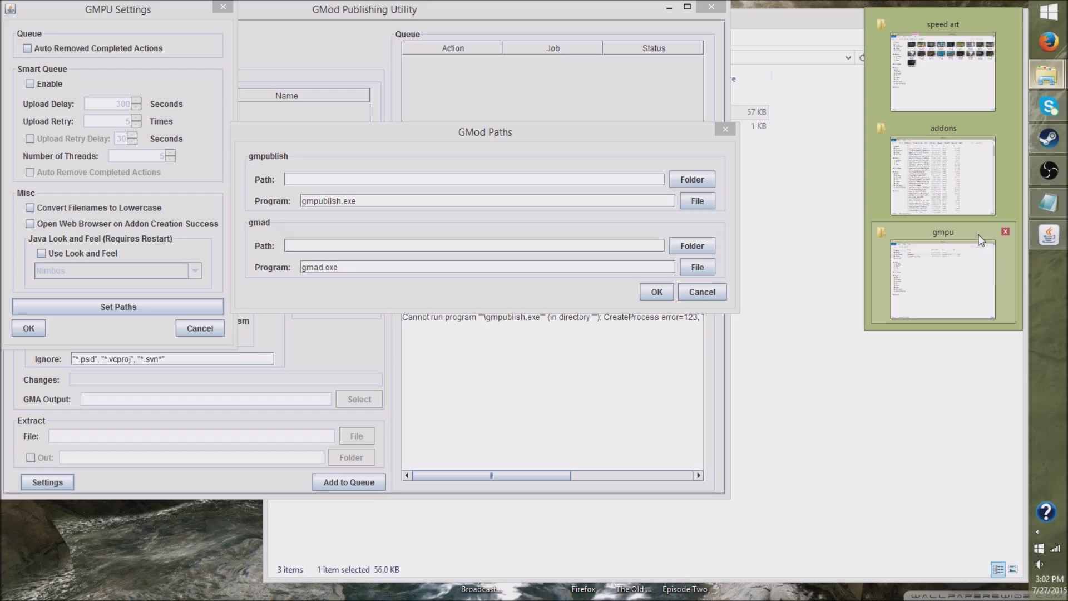
pyautogui.click(968, 183)
pyautogui.click(595, 73)
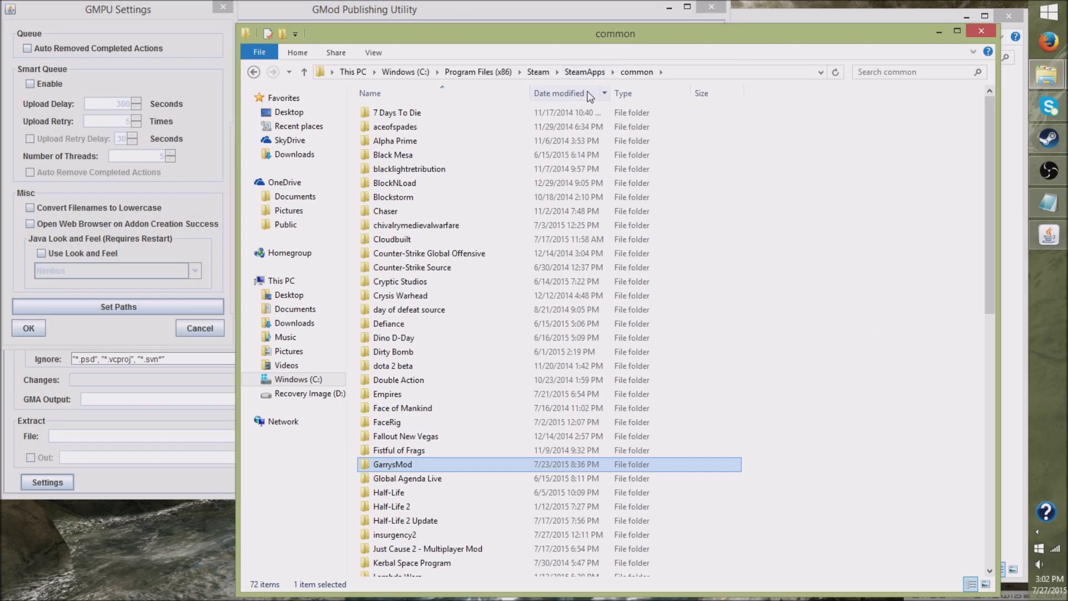
pyautogui.doubleClick(382, 467)
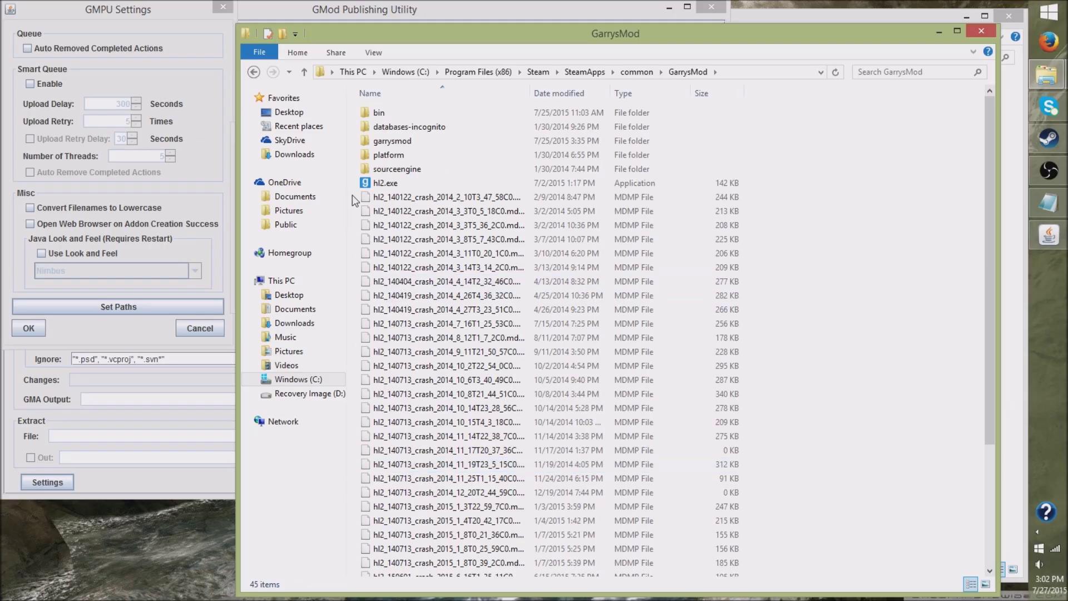
pyautogui.doubleClick(378, 112)
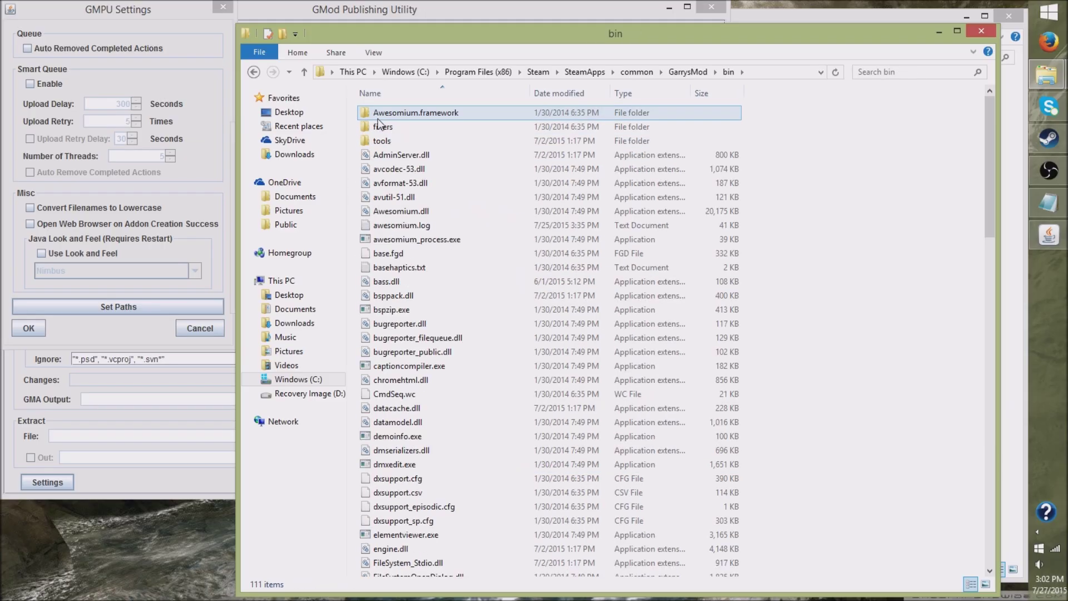
# - Copy the bin folder's full path from the address bar and close the window
pyautogui.click(757, 74)
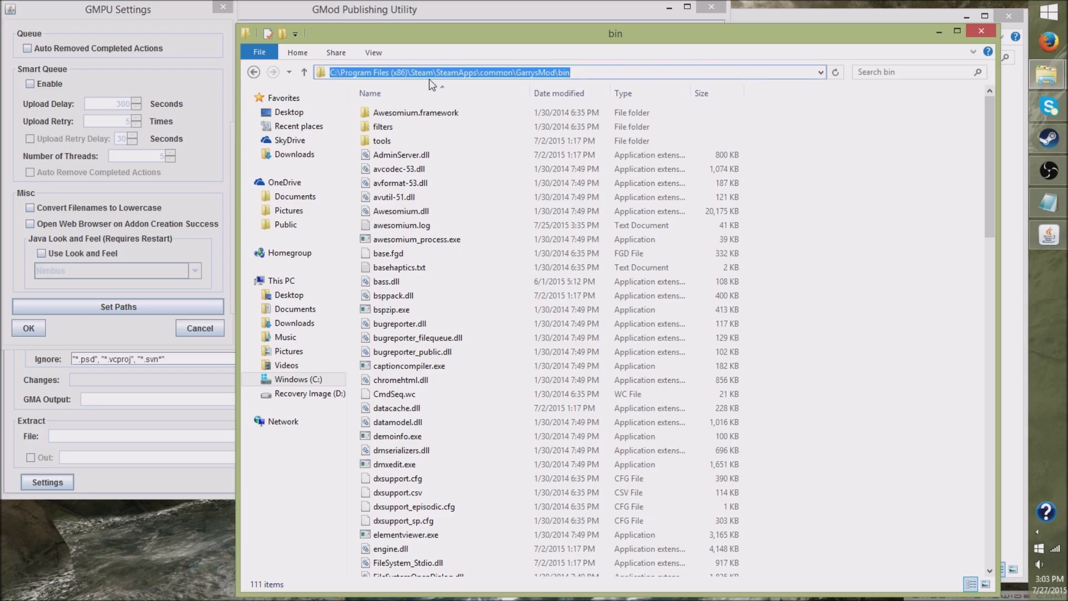
pyautogui.rightClick(572, 71)
pyautogui.click(613, 118)
pyautogui.click(982, 31)
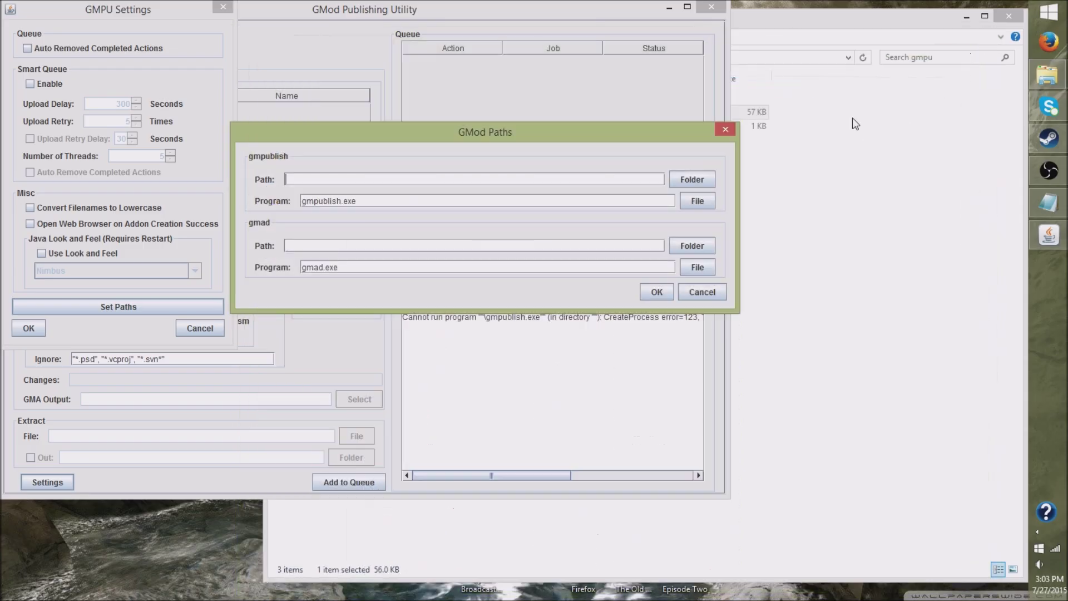
# - Paste the GarrysMod bin path for gmpublish and gmad, confirm, and relaunch GMPU
pyautogui.click(338, 179)
pyautogui.hotkey('ctrl', 'v')
pyautogui.hotkey('ctrl', 'v')
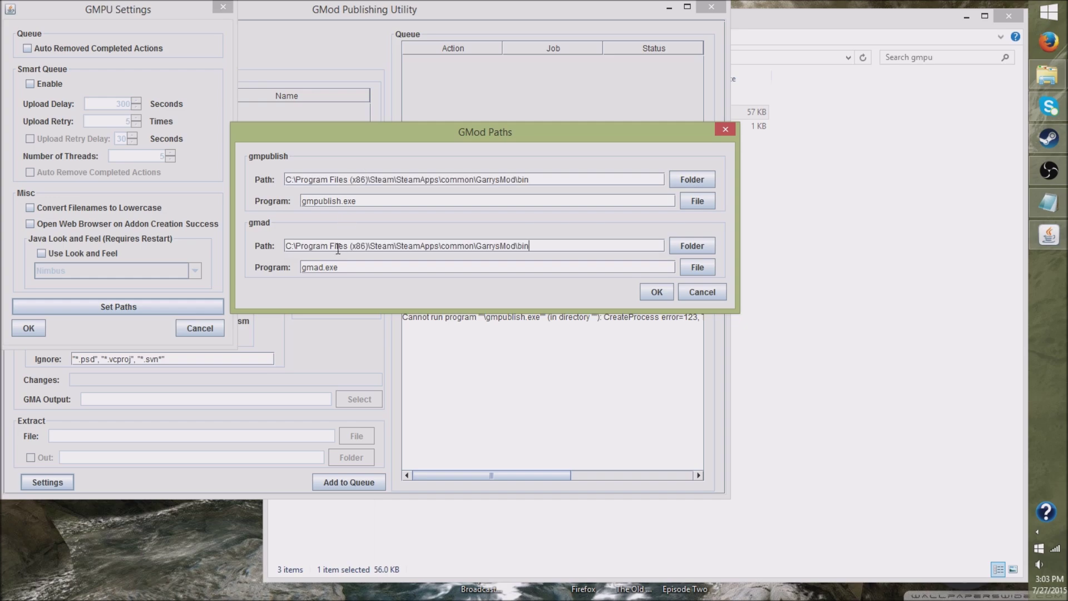
pyautogui.click(652, 292)
pyautogui.doubleClick(470, 115)
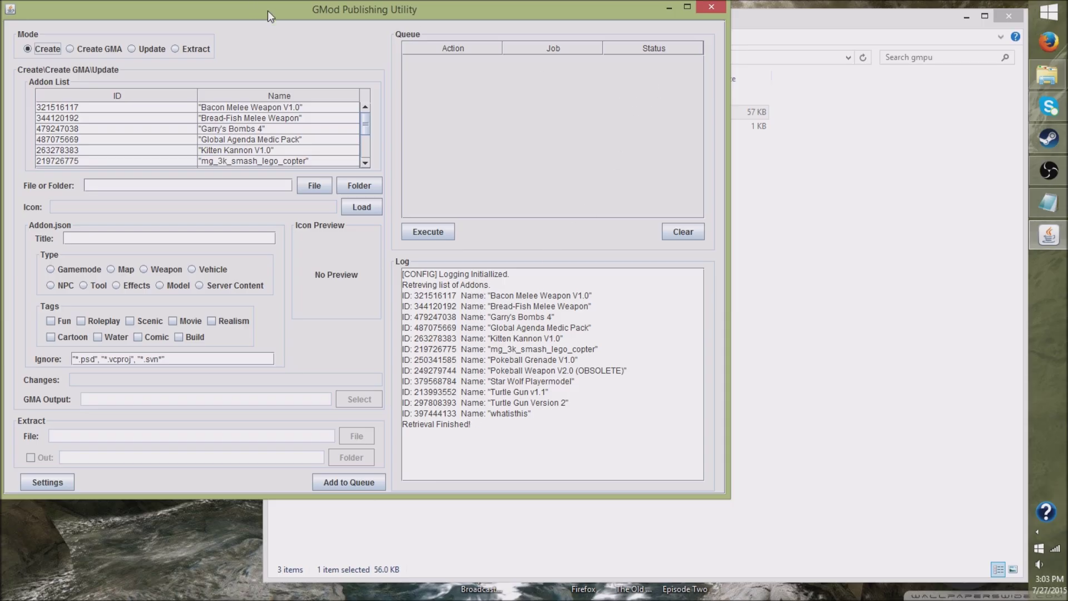
pyautogui.moveTo(269, 11); pyautogui.dragTo(307, 43)
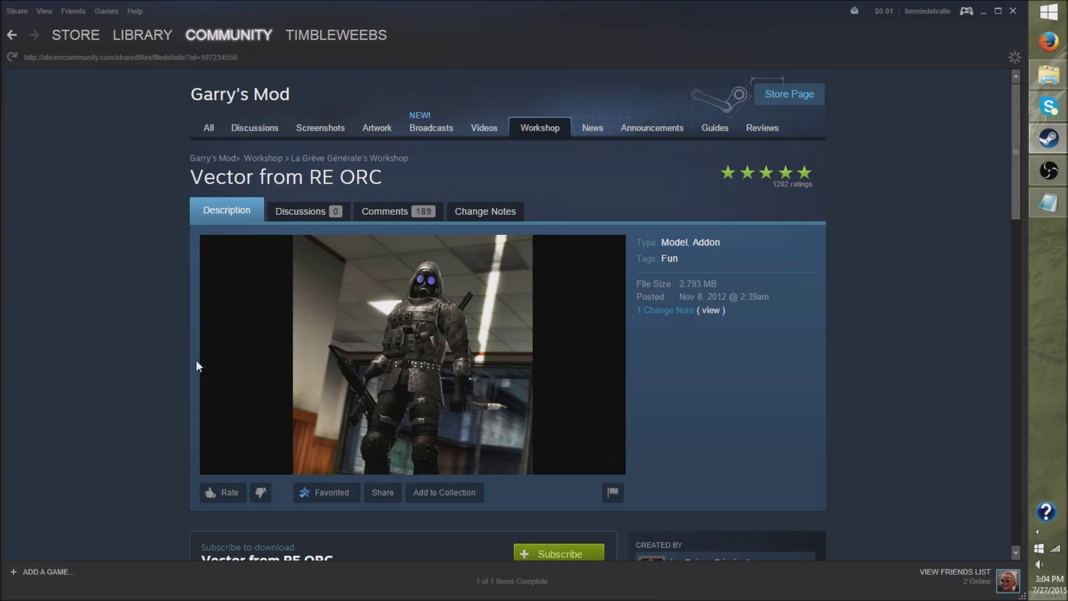
# - Subscribe to the 'Vector from RE ORC' Workshop item
pyautogui.scroll(-3, 198, 362)
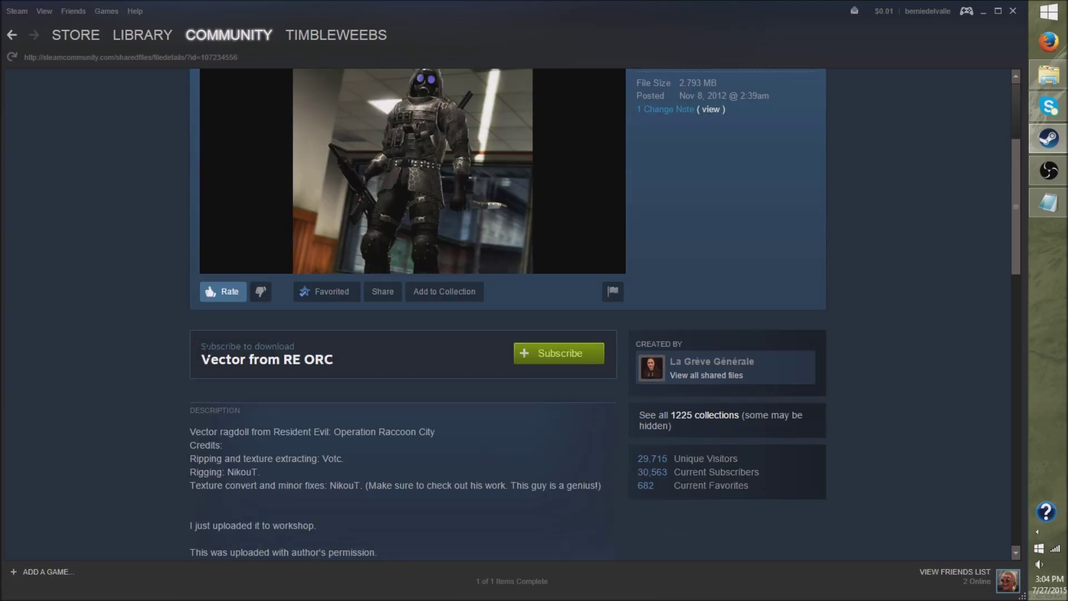
pyautogui.click(544, 359)
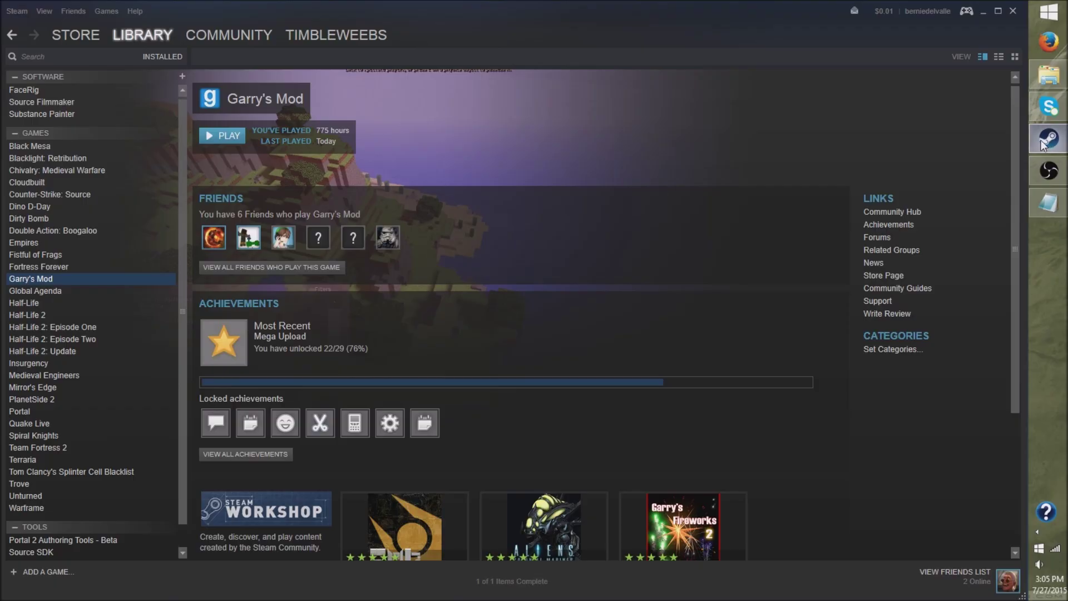
# - Play Garry's Mod from the Steam library so the Vector from RE ORC addon downloads
pyautogui.click(1049, 138)
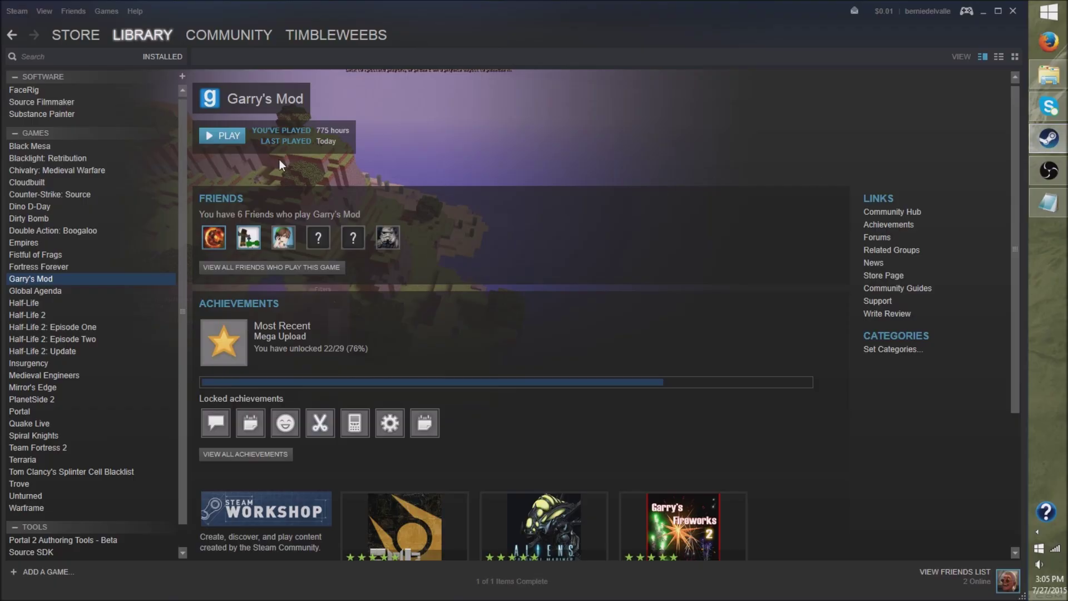
pyautogui.click(213, 142)
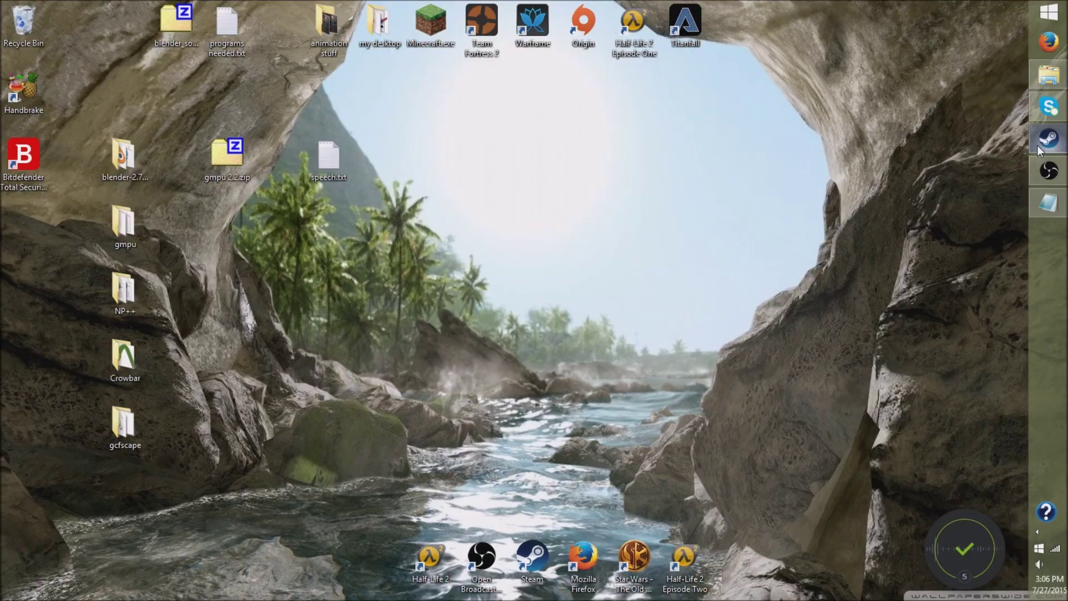
pyautogui.click(1038, 146)
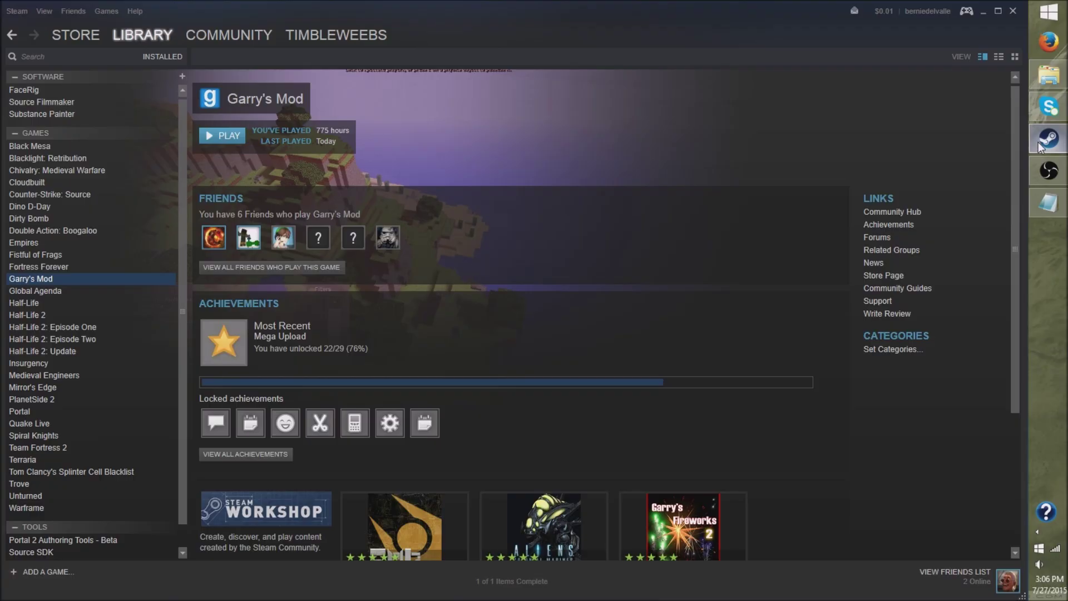
pyautogui.rightClick(1050, 83)
# - Copy vector_from_re_orc_107234556.gma from the GarrysMod\garrysmod\addons folder
pyautogui.click(921, 41)
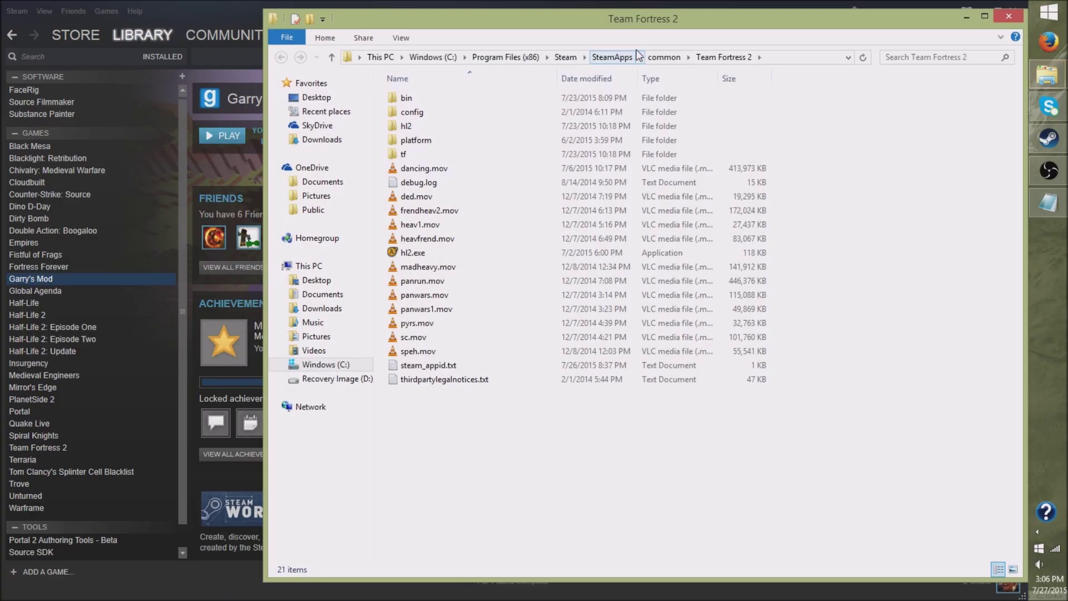
pyautogui.click(663, 57)
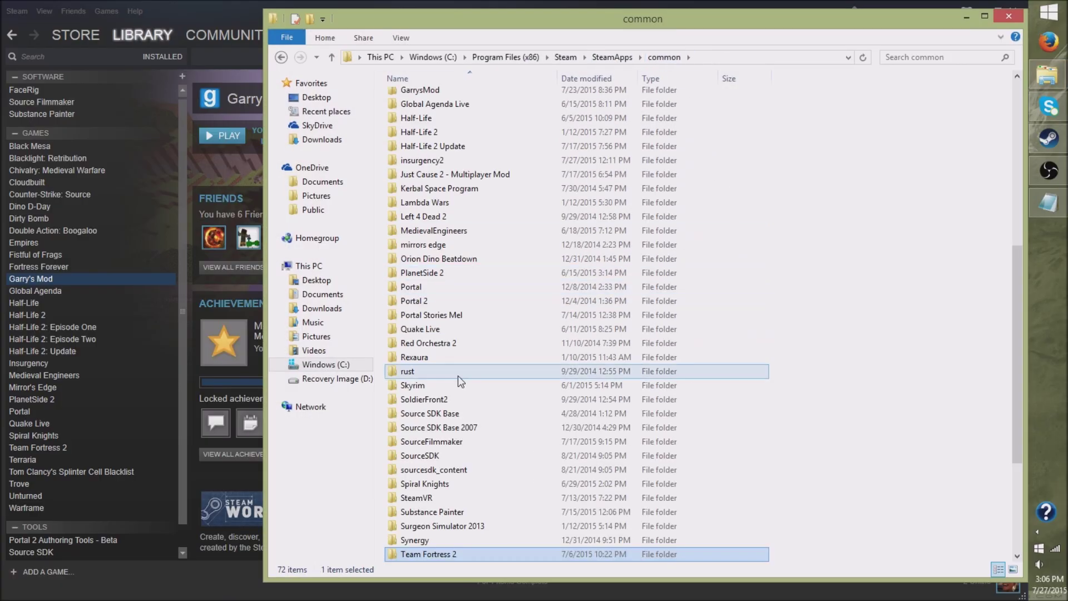
pyautogui.doubleClick(418, 91)
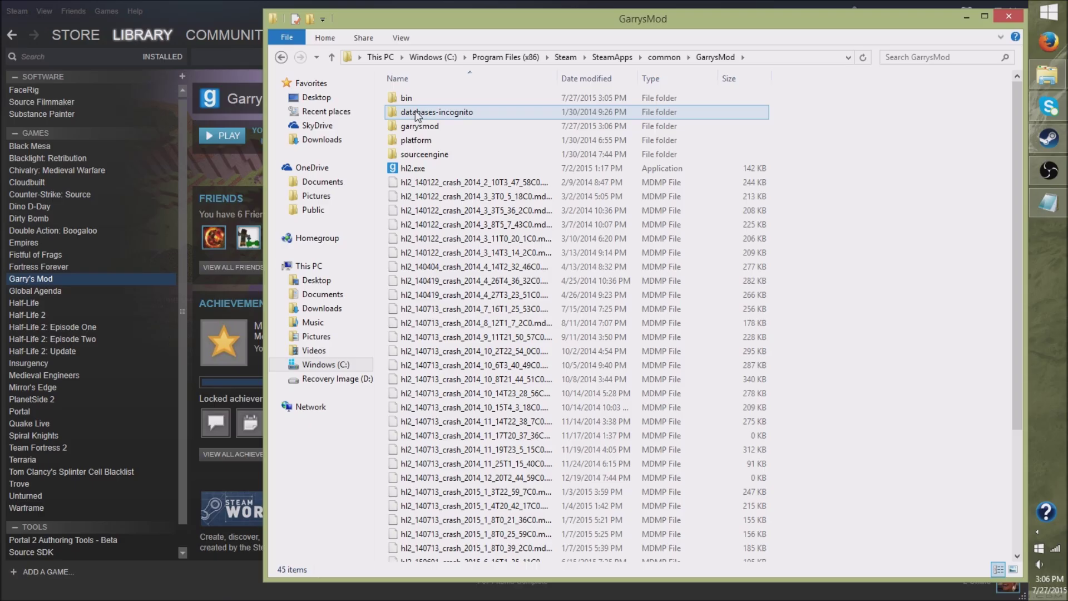
pyautogui.doubleClick(411, 127)
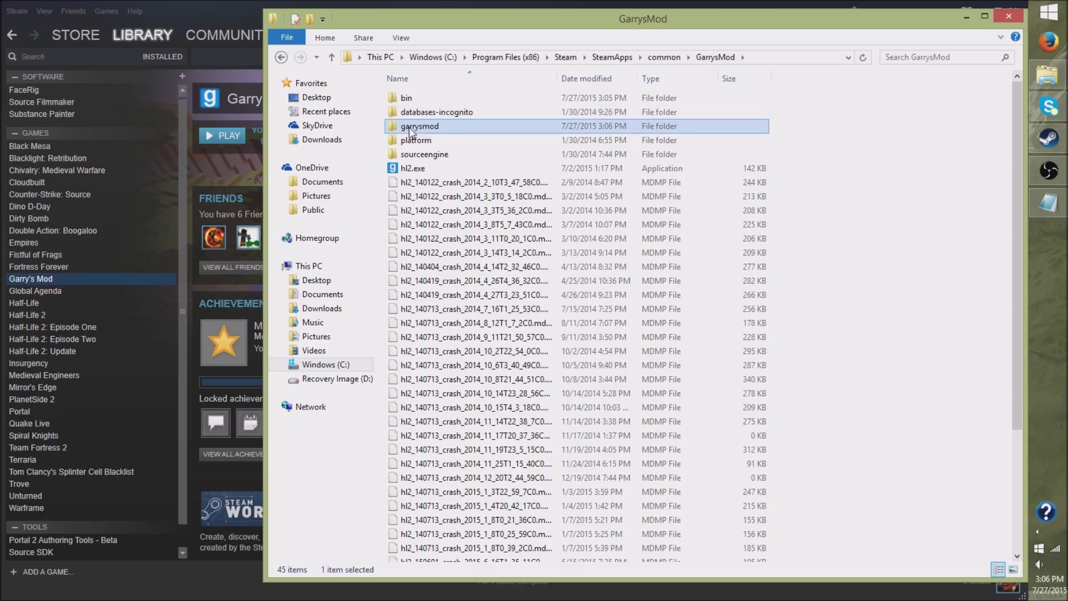
pyautogui.click(408, 102)
pyautogui.doubleClick(408, 104)
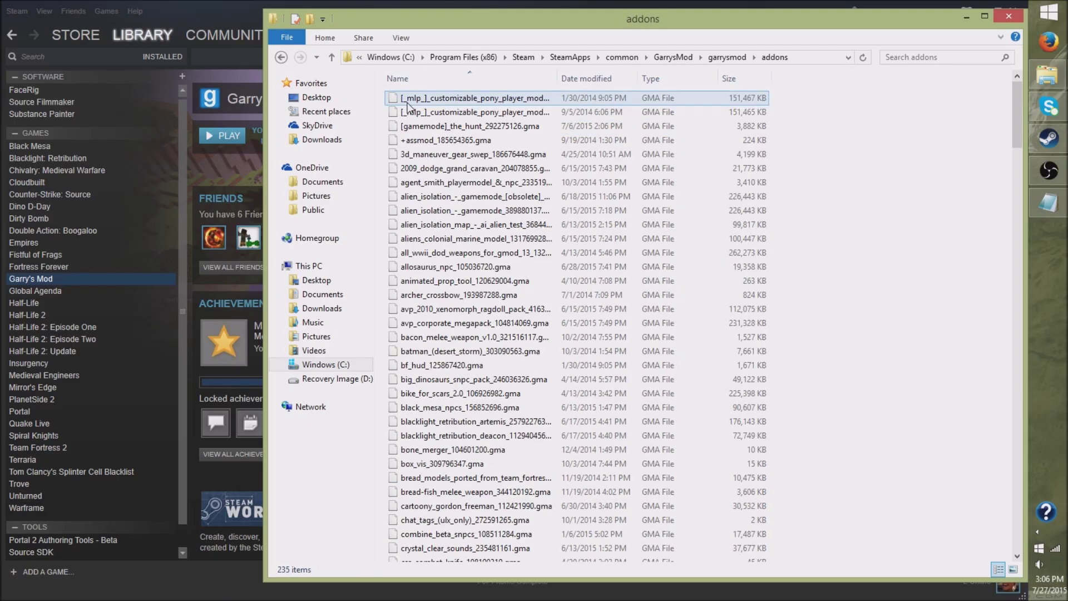
pyautogui.click(493, 186)
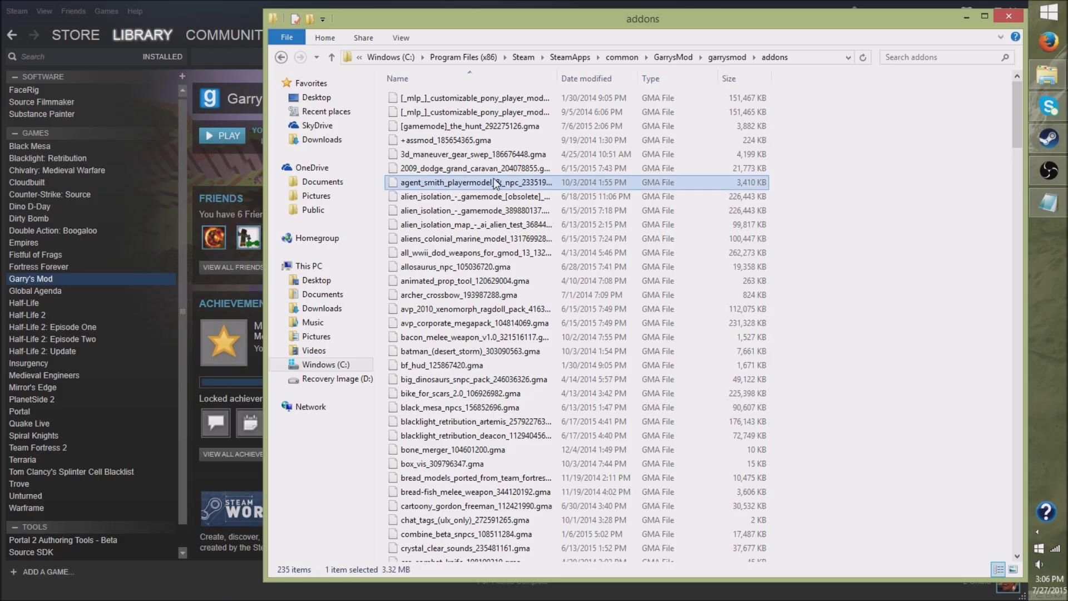
pyautogui.press('v')
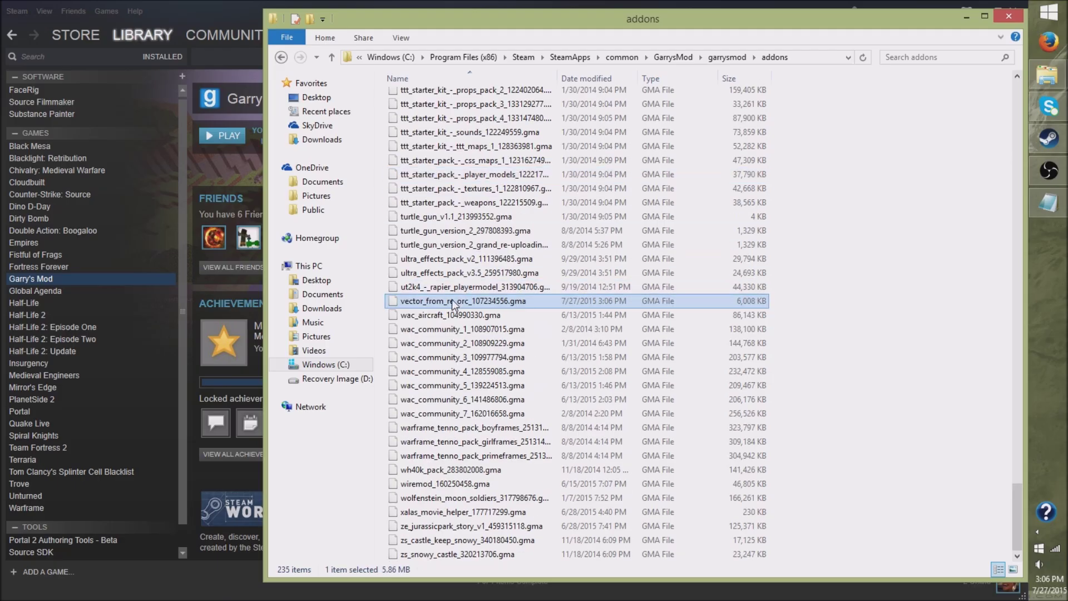
pyautogui.rightClick(405, 305)
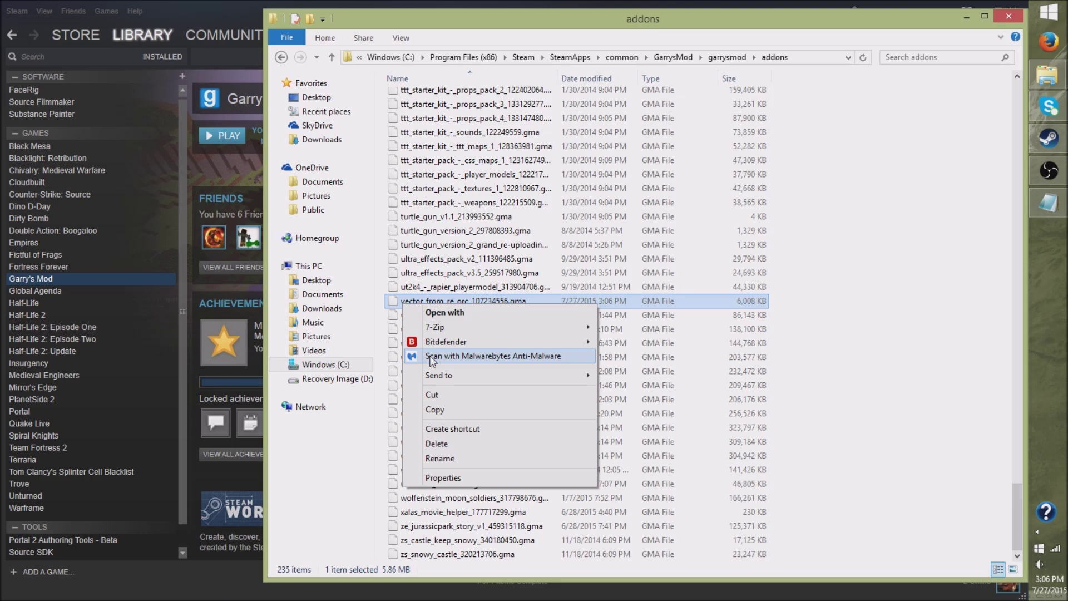
pyautogui.click(434, 411)
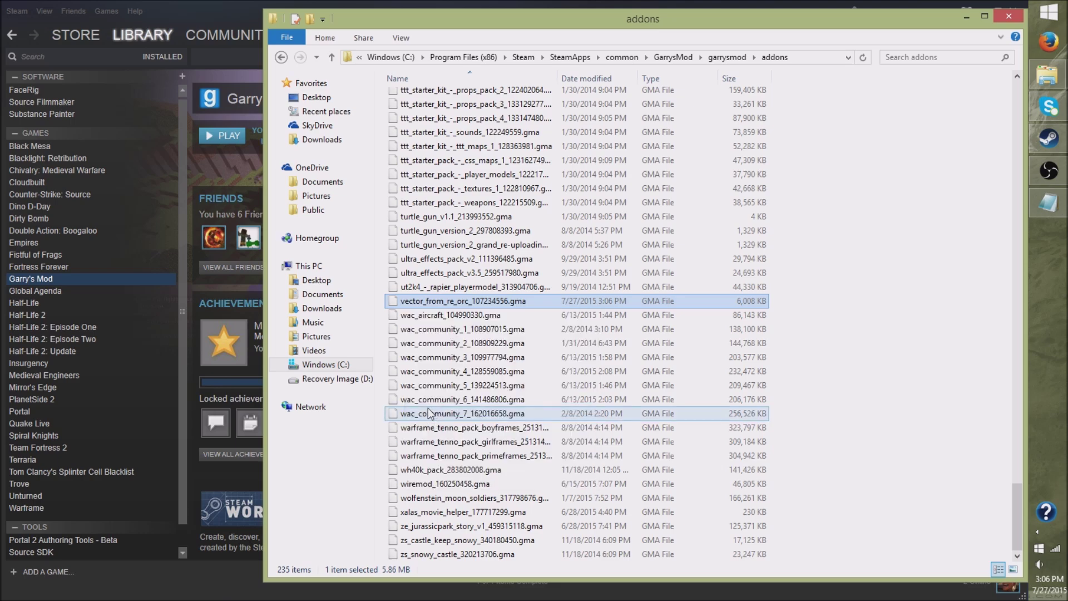
# - Paste the addon file into the desktop gmpu folder
pyautogui.click(1007, 17)
pyautogui.click(980, 15)
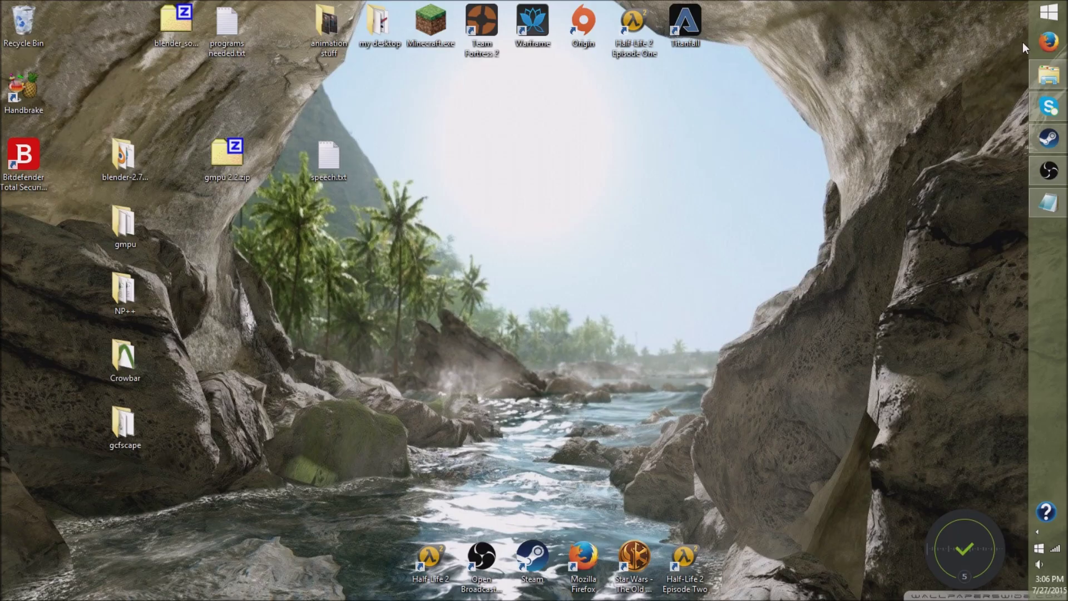
pyautogui.doubleClick(134, 227)
pyautogui.rightClick(564, 260)
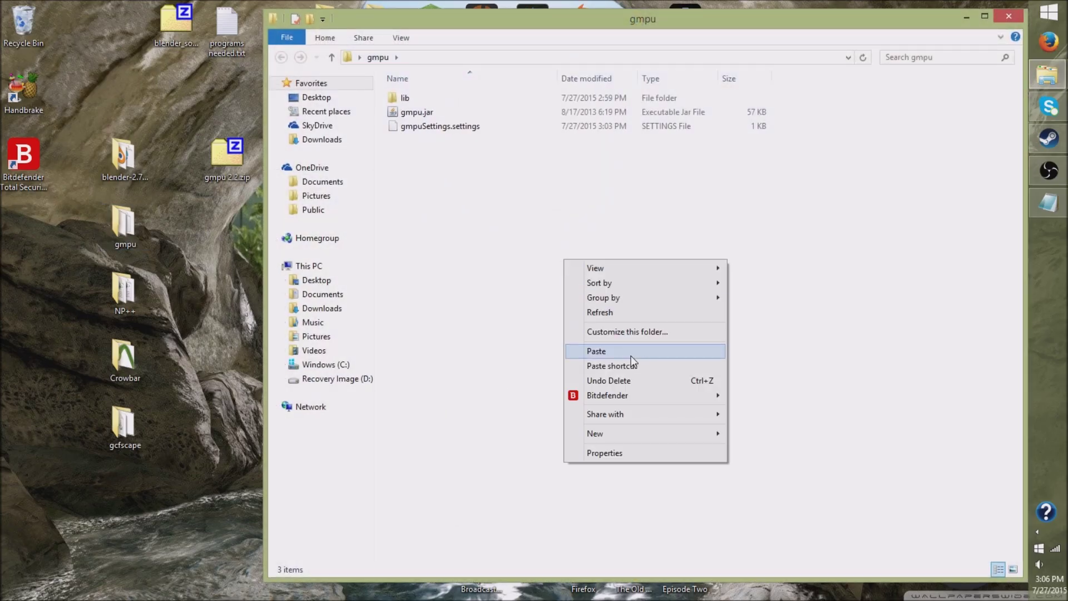
pyautogui.click(631, 356)
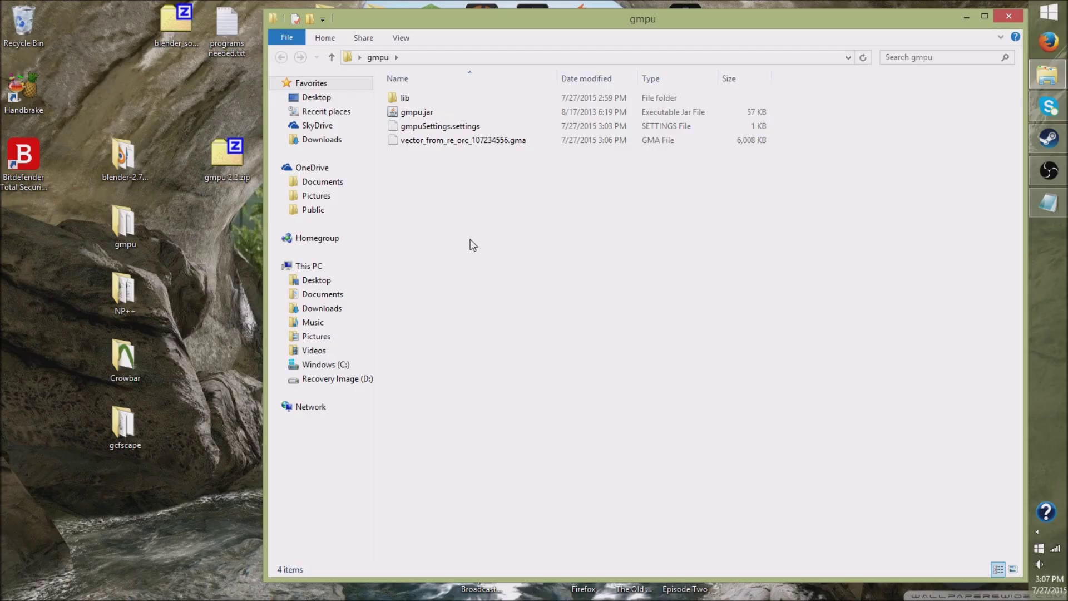
pyautogui.click(410, 114)
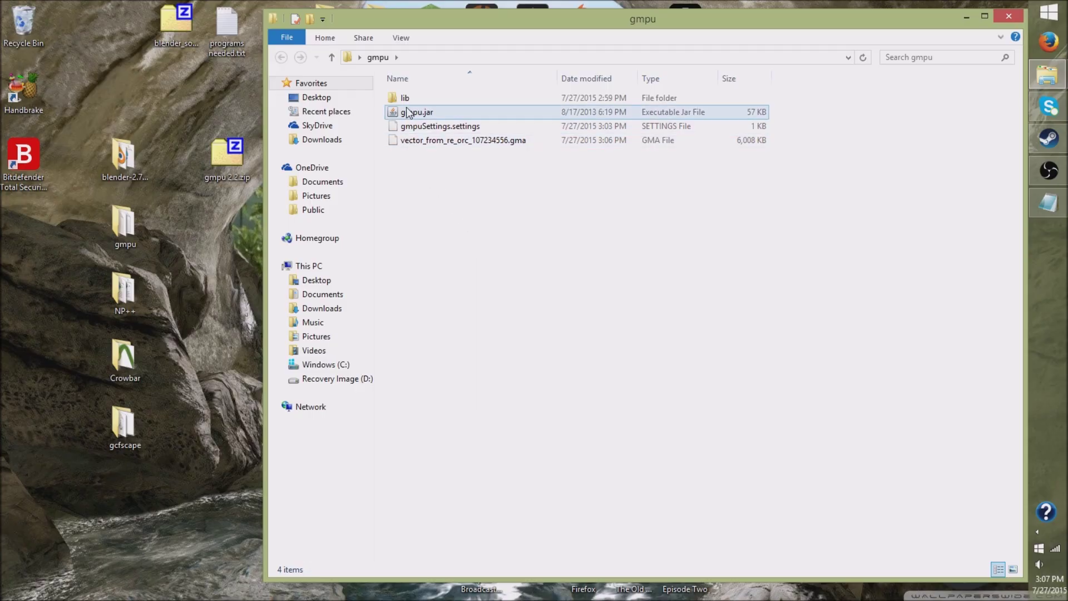
# - Switch GMPU to Extract mode with Desktop\gmpu\vector_from_re_orc_107234556.gma as the archive
pyautogui.doubleClick(405, 116)
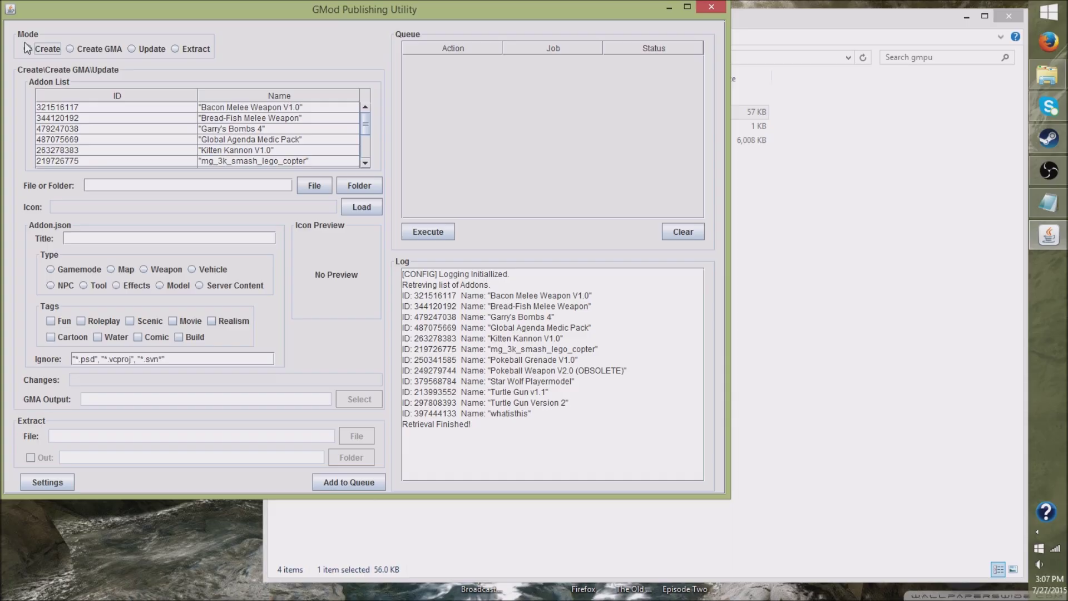
pyautogui.click(176, 48)
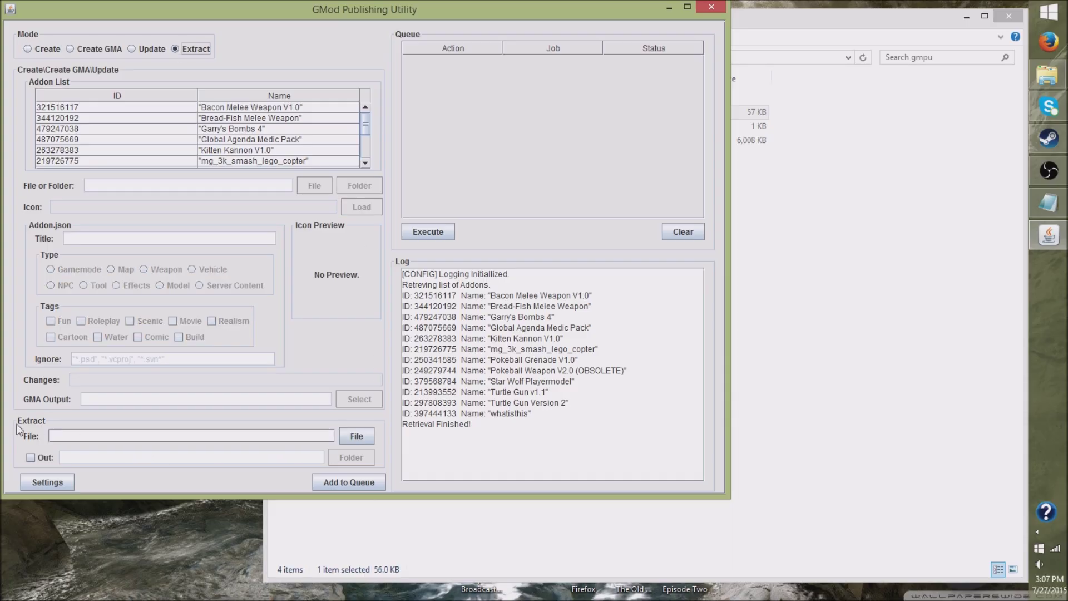
pyautogui.click(359, 436)
pyautogui.click(419, 165)
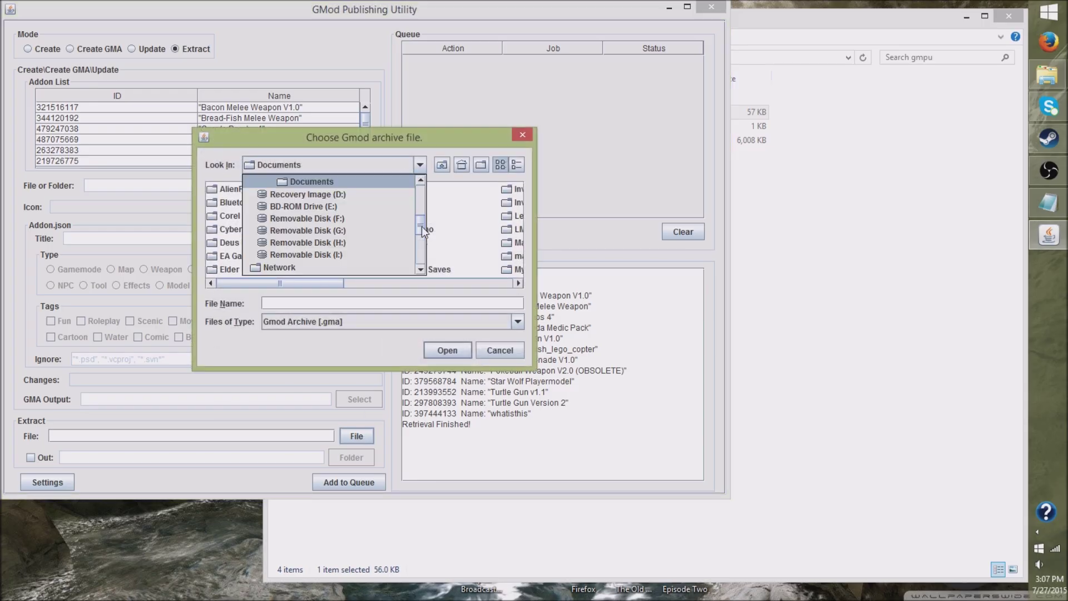
pyautogui.moveTo(422, 225); pyautogui.dragTo(420, 189)
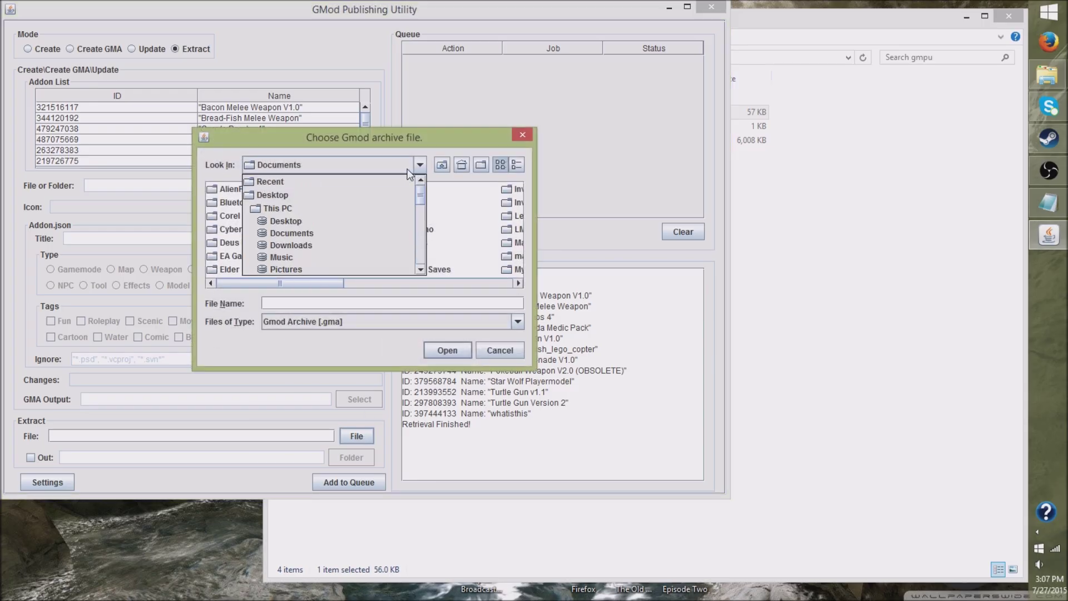
pyautogui.click(255, 196)
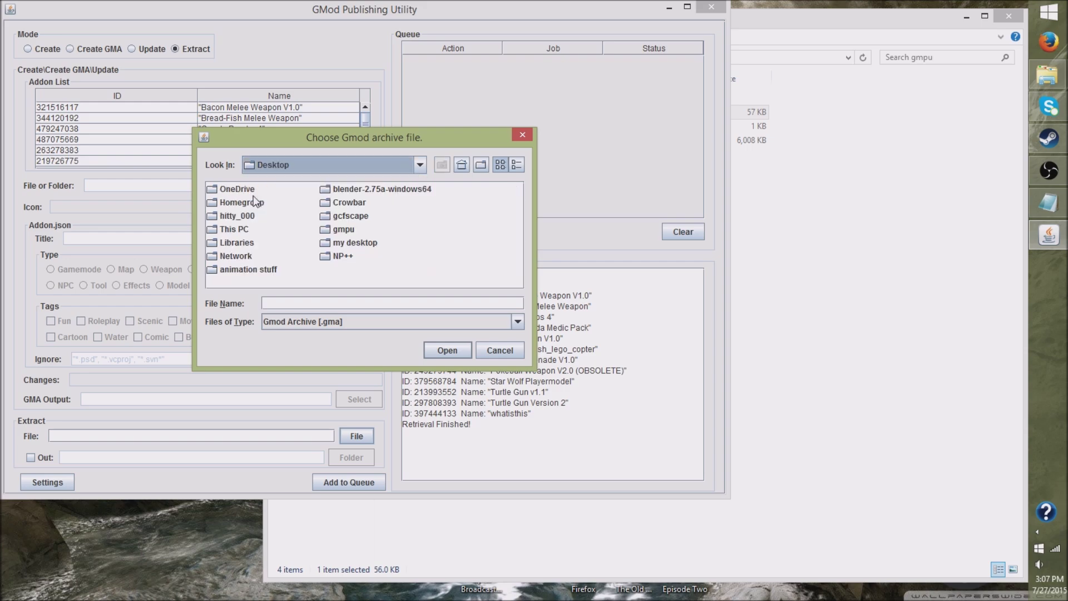
pyautogui.doubleClick(342, 230)
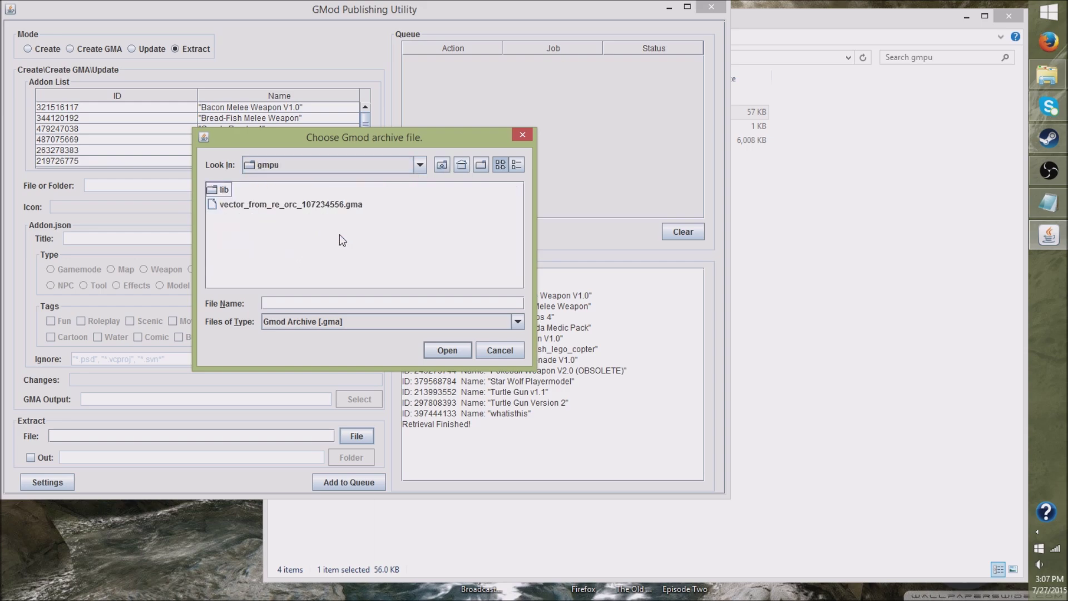
pyautogui.click(245, 205)
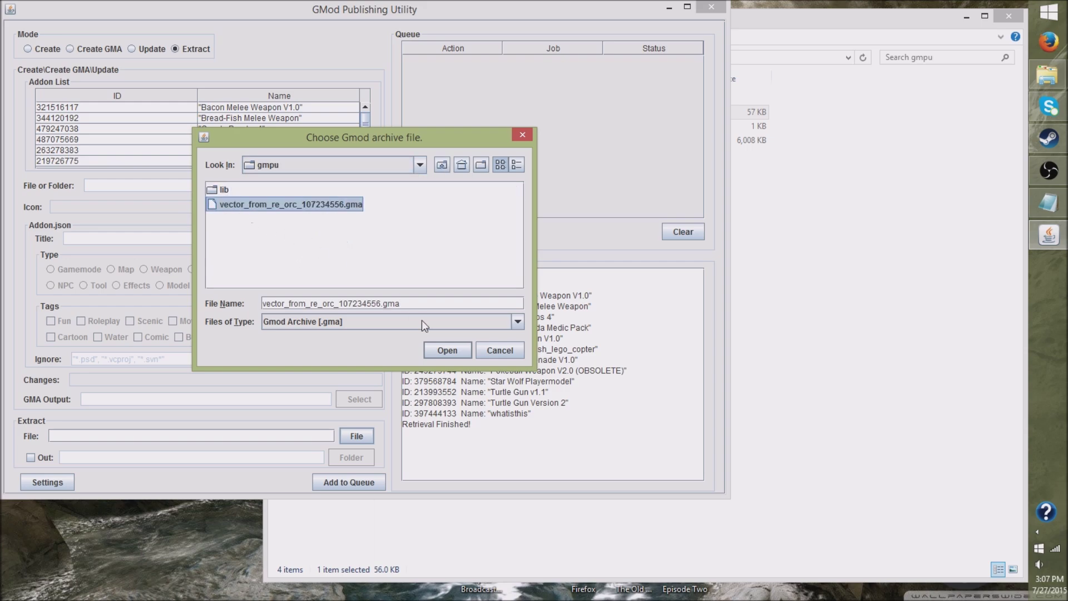
pyautogui.click(448, 352)
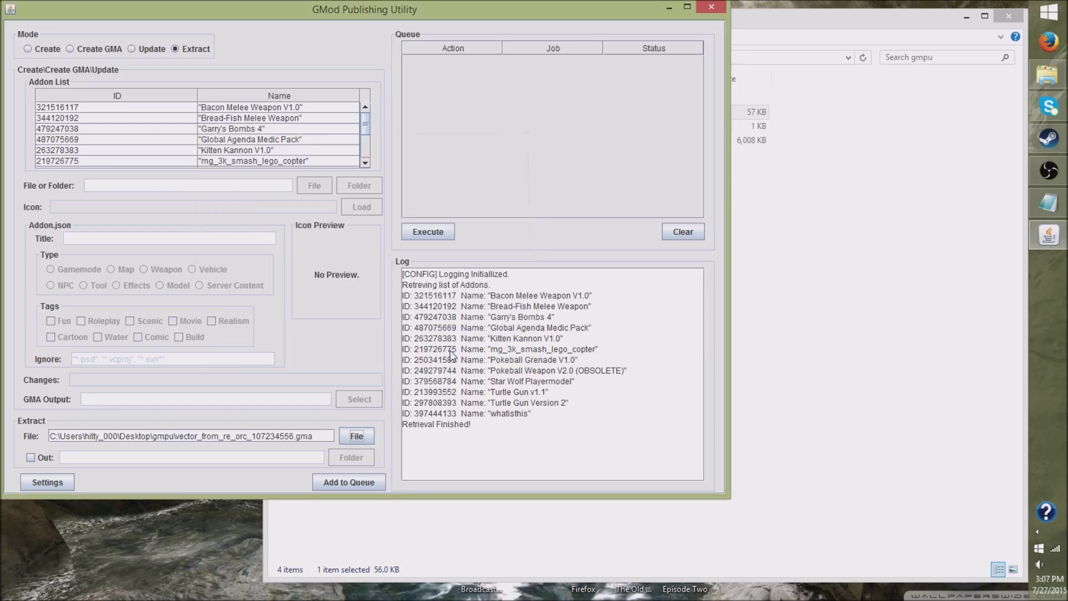
# - Set the output to a new folder named 've extracted ragdoll' inside gmpu
pyautogui.click(31, 459)
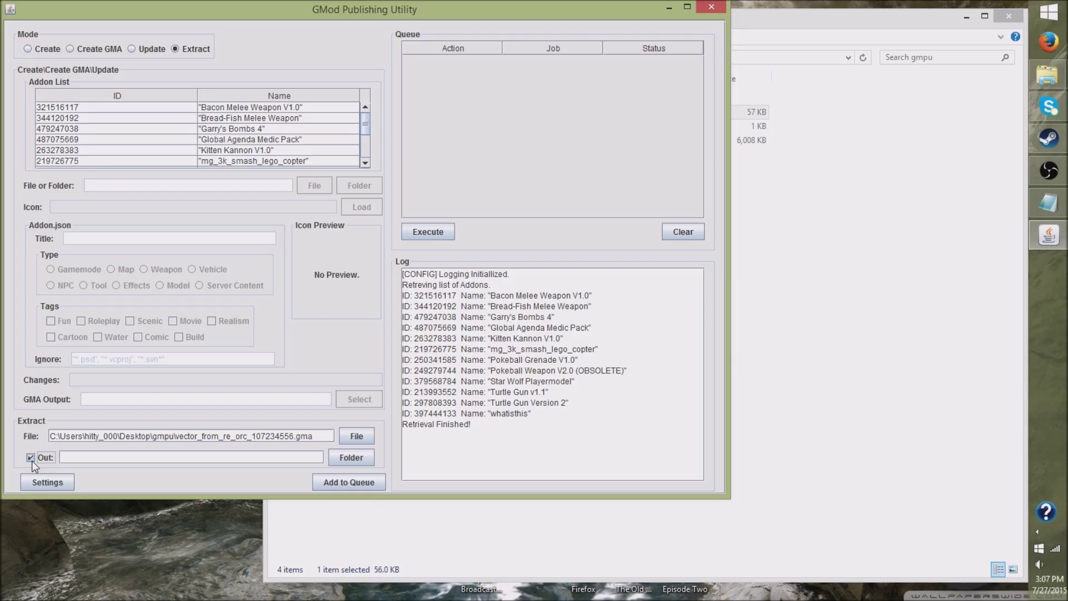
pyautogui.click(351, 457)
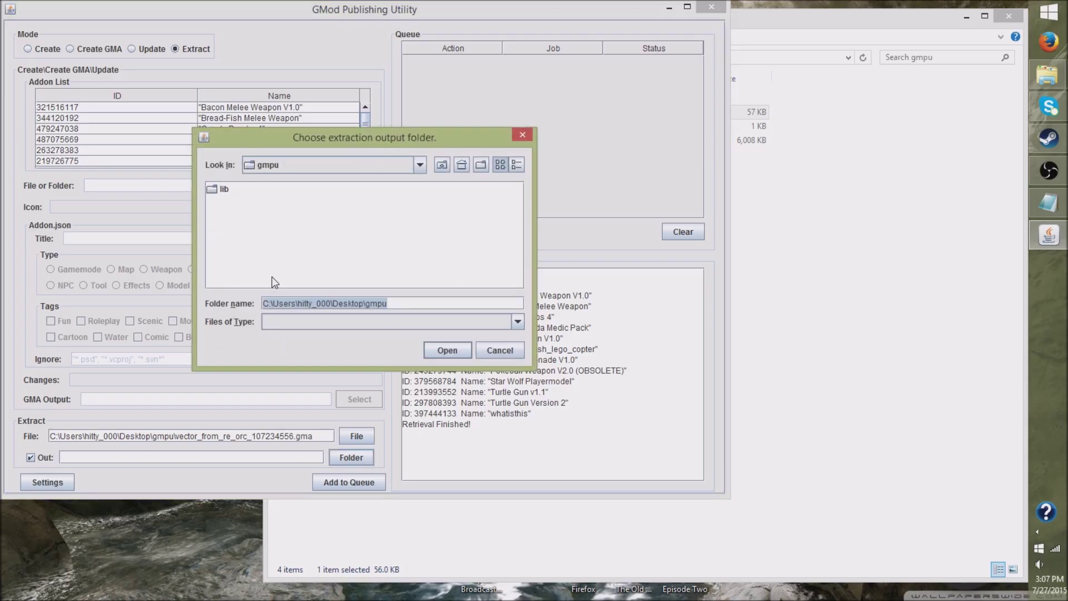
pyautogui.rightClick(270, 252)
pyautogui.click(301, 289)
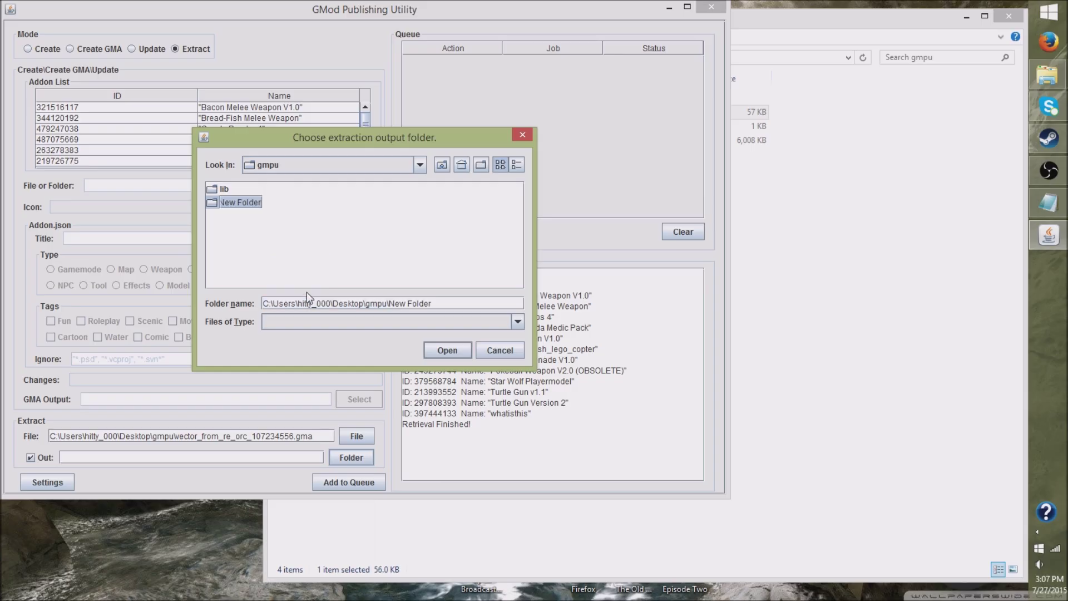
pyautogui.press('BackSpace')
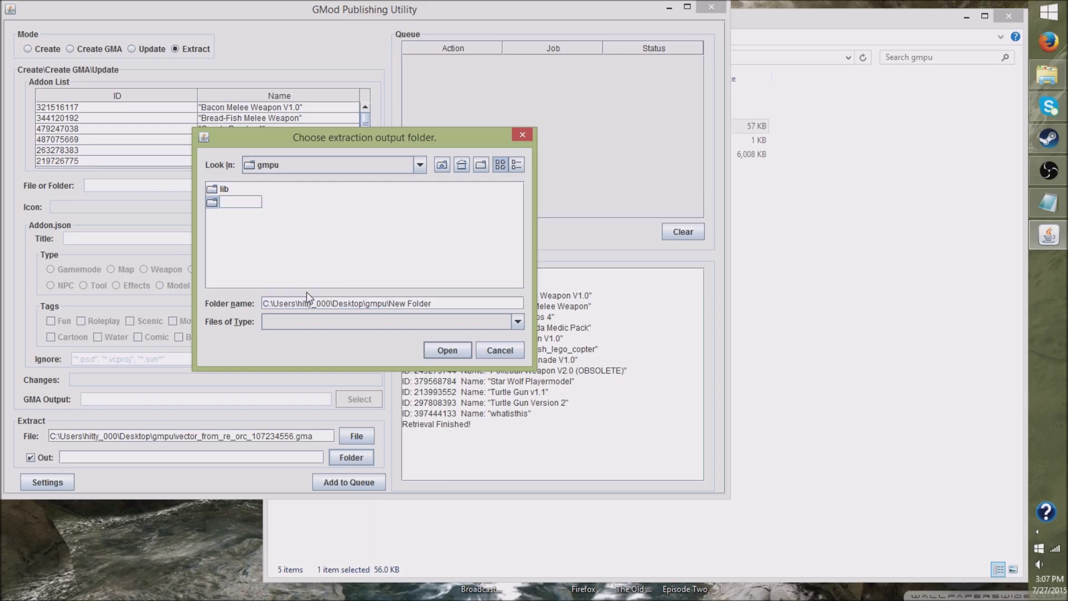
pyautogui.write('ve e')
pyautogui.write('xtracted')
pyautogui.write(' ragdoll')
pyautogui.press('Return')
pyautogui.click(446, 349)
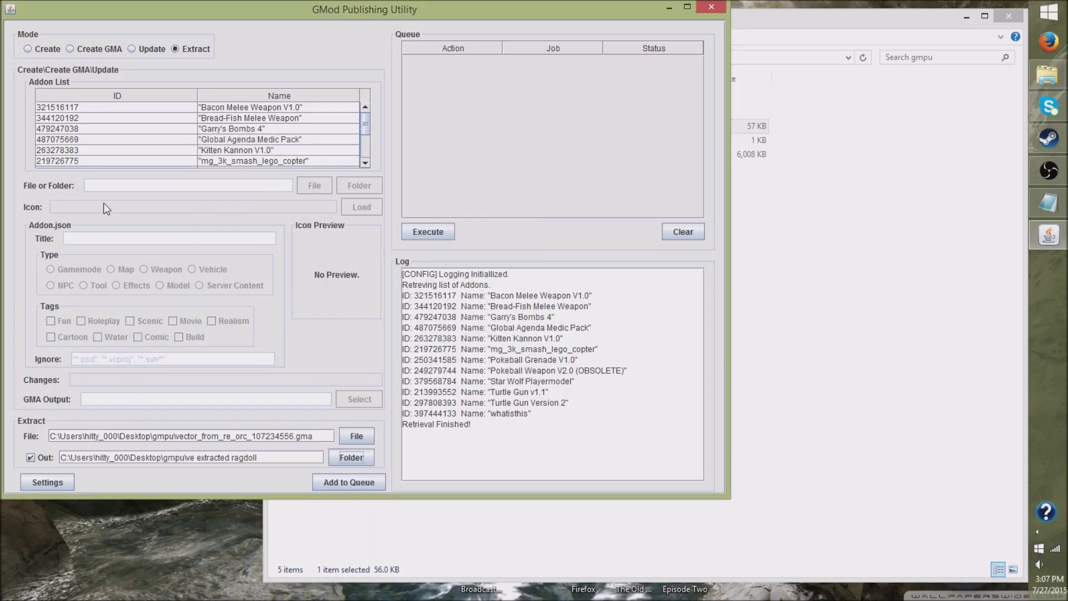
# - Queue and execute the extraction, then close the utility
pyautogui.click(341, 483)
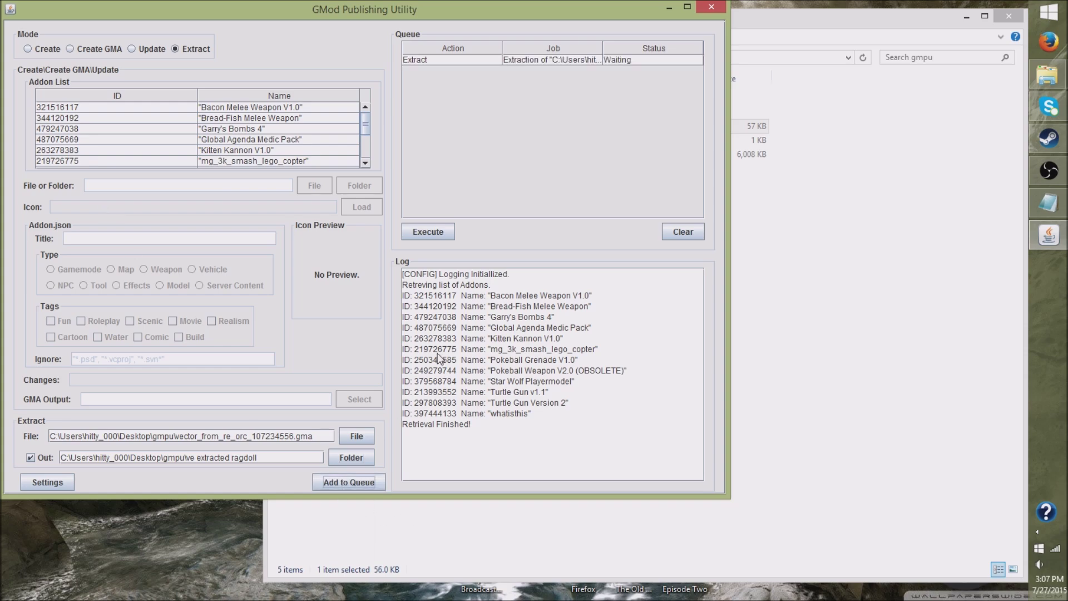
pyautogui.click(421, 232)
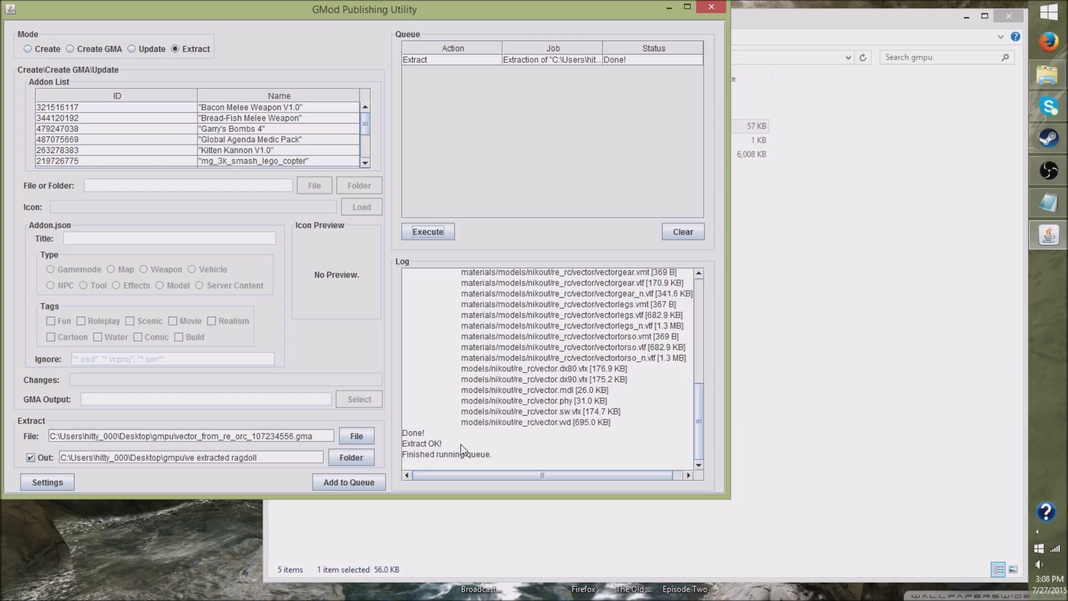
pyautogui.click(712, 7)
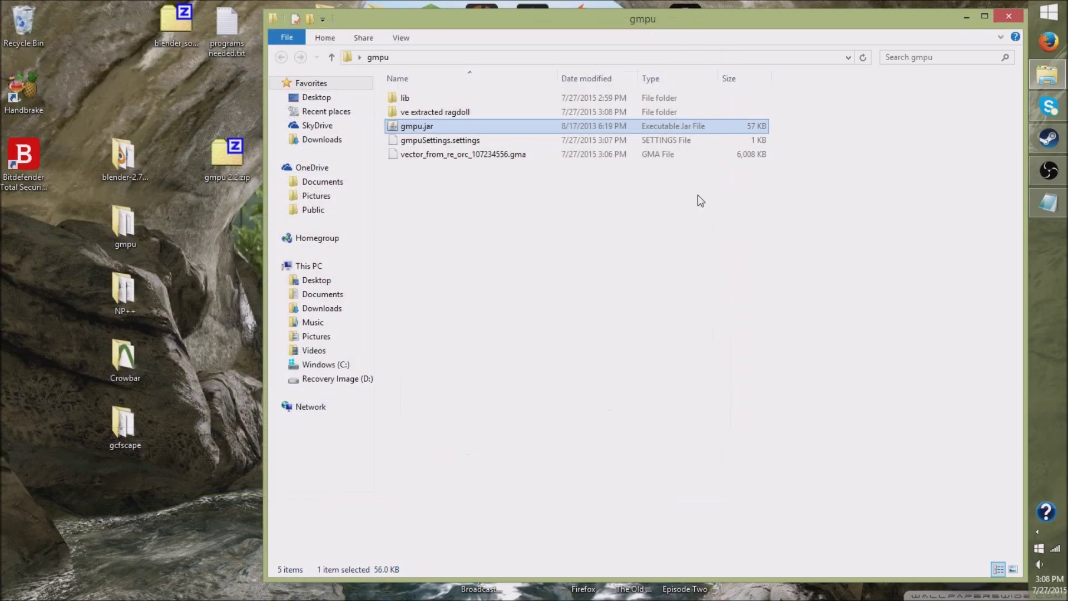
# - Open ve extracted ragdoll\models\nikout\re_rc, select the six vector files, then show the desktop
pyautogui.click(508, 219)
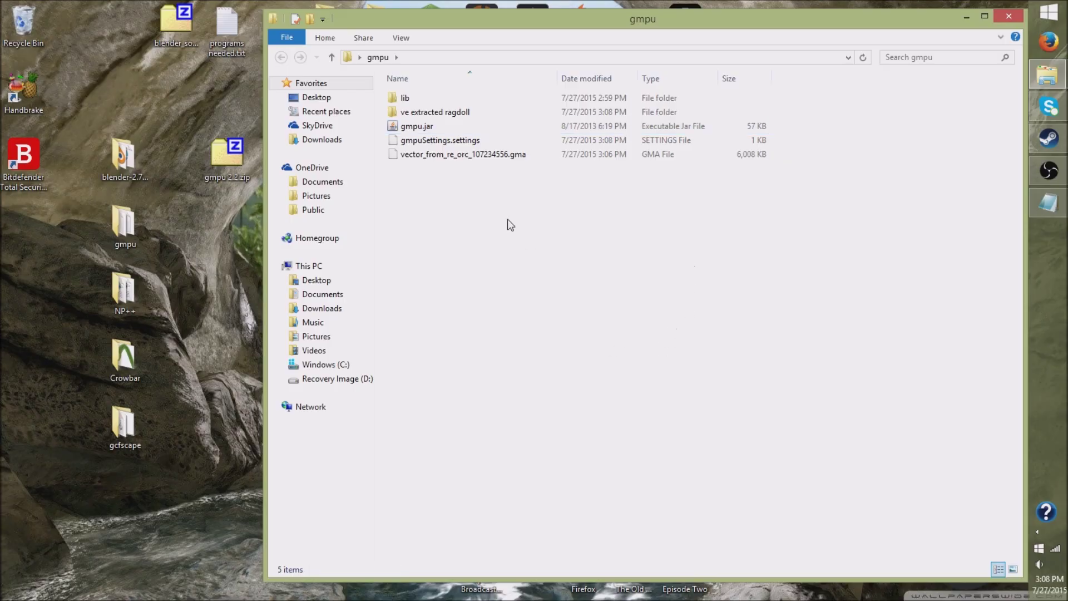
pyautogui.doubleClick(401, 113)
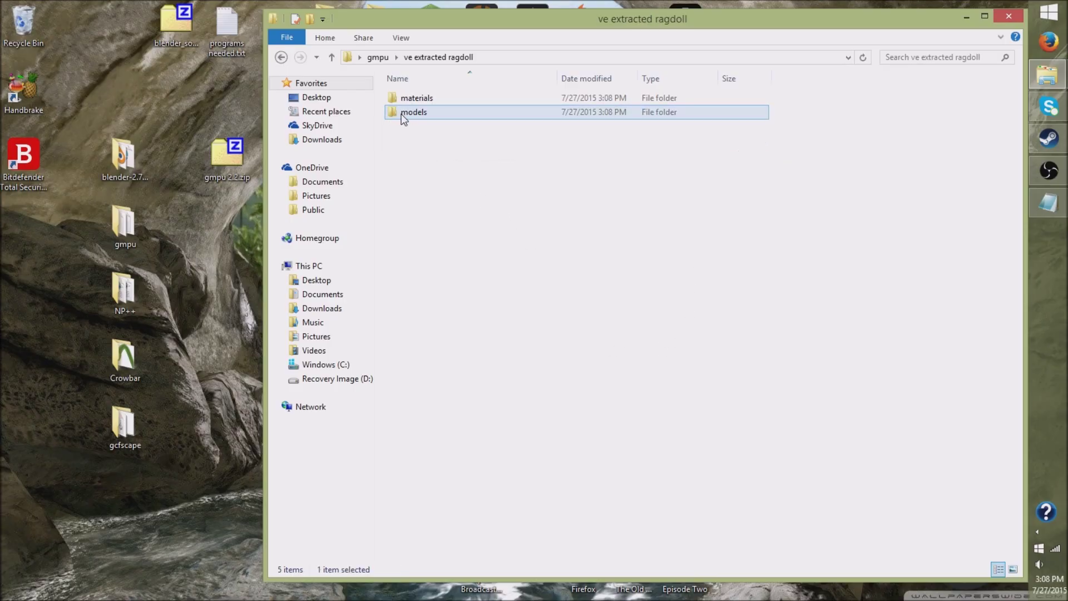
pyautogui.moveTo(465, 190); pyautogui.dragTo(405, 84)
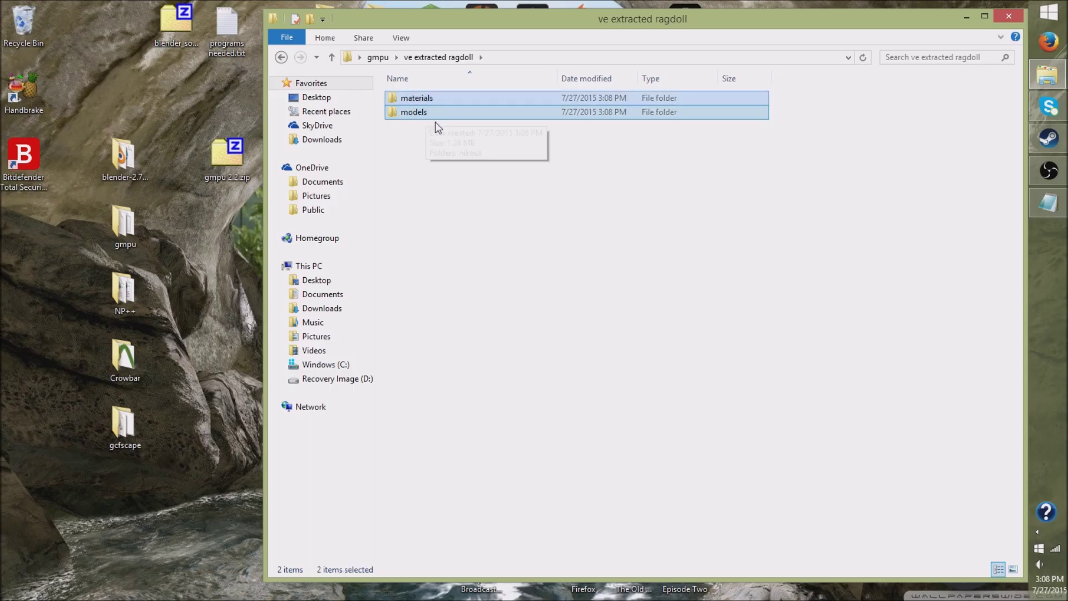
pyautogui.doubleClick(429, 113)
pyautogui.doubleClick(422, 103)
pyautogui.doubleClick(421, 102)
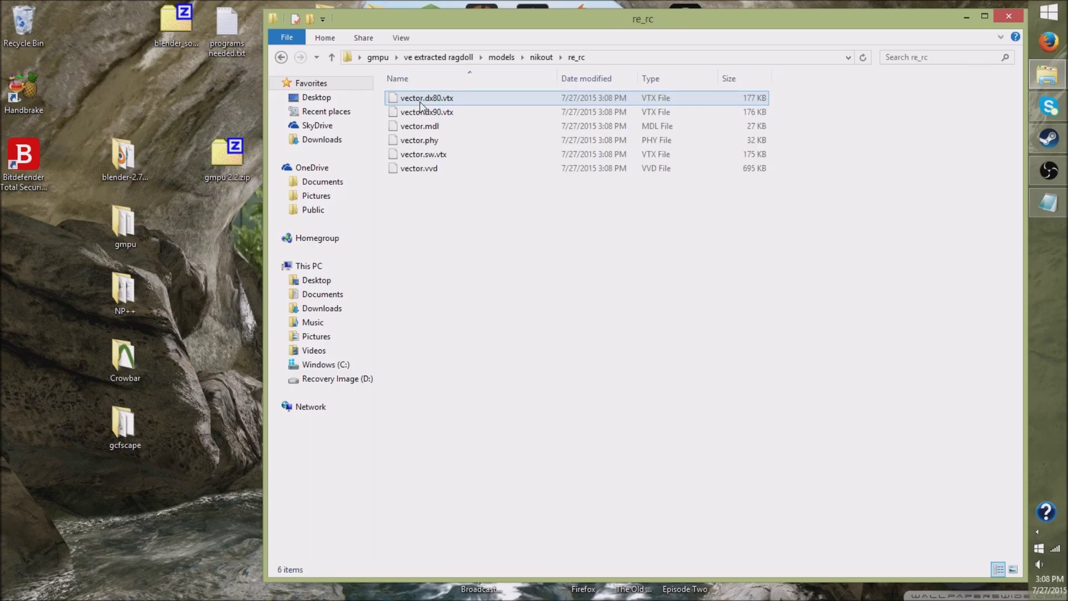
pyautogui.moveTo(432, 241); pyautogui.dragTo(391, 90)
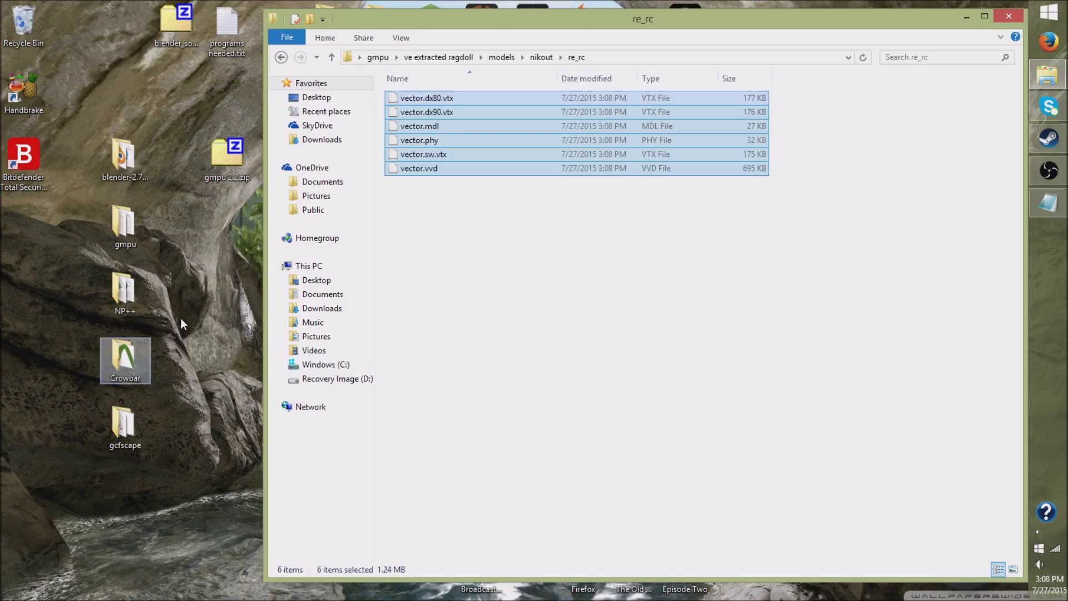
pyautogui.press('super+d')
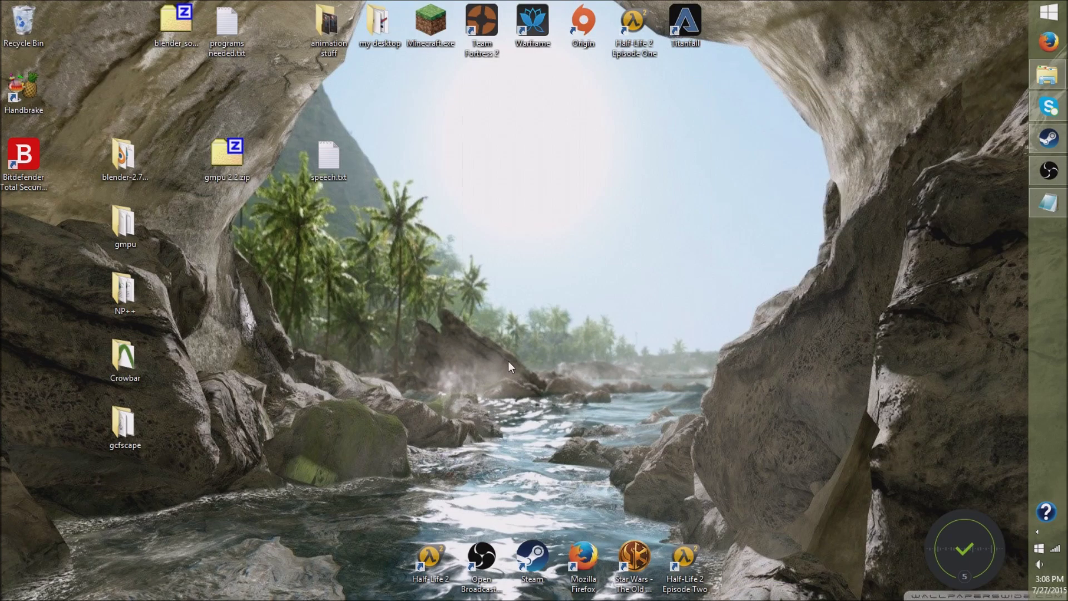
# - Create a desktop folder named 'REorc decompiled'
pyautogui.rightClick(405, 298)
pyautogui.moveTo(461, 436)
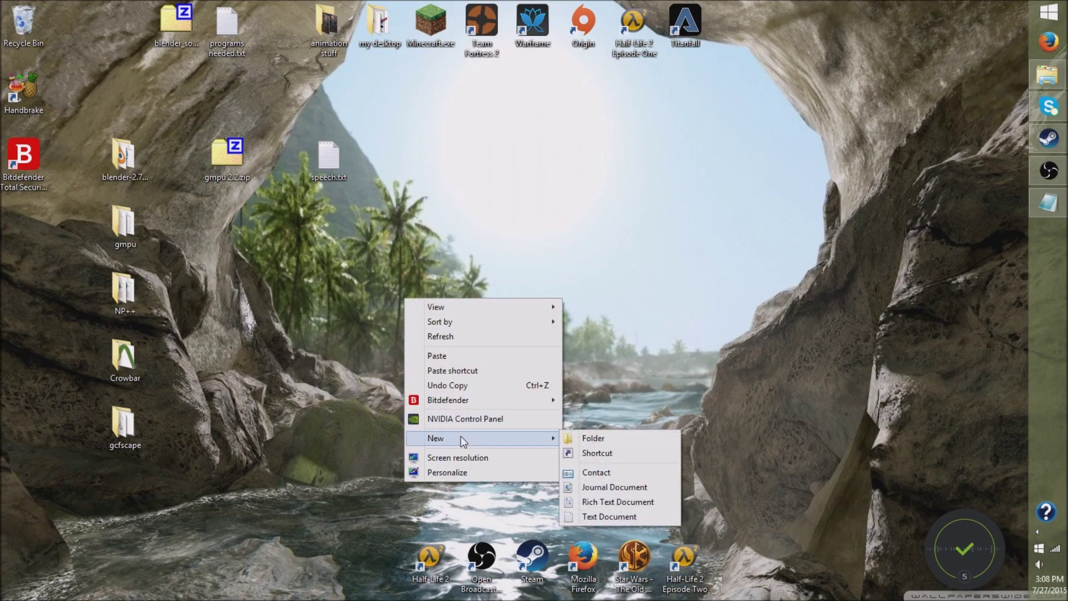
pyautogui.click(582, 438)
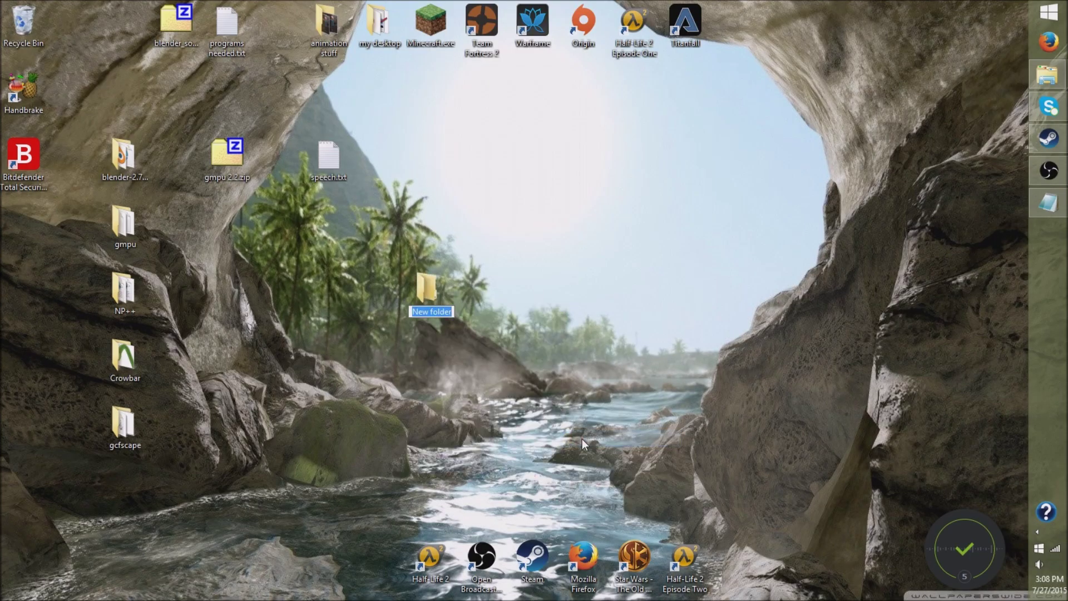
pyautogui.write('REorc decompiled')
pyautogui.press('Return')
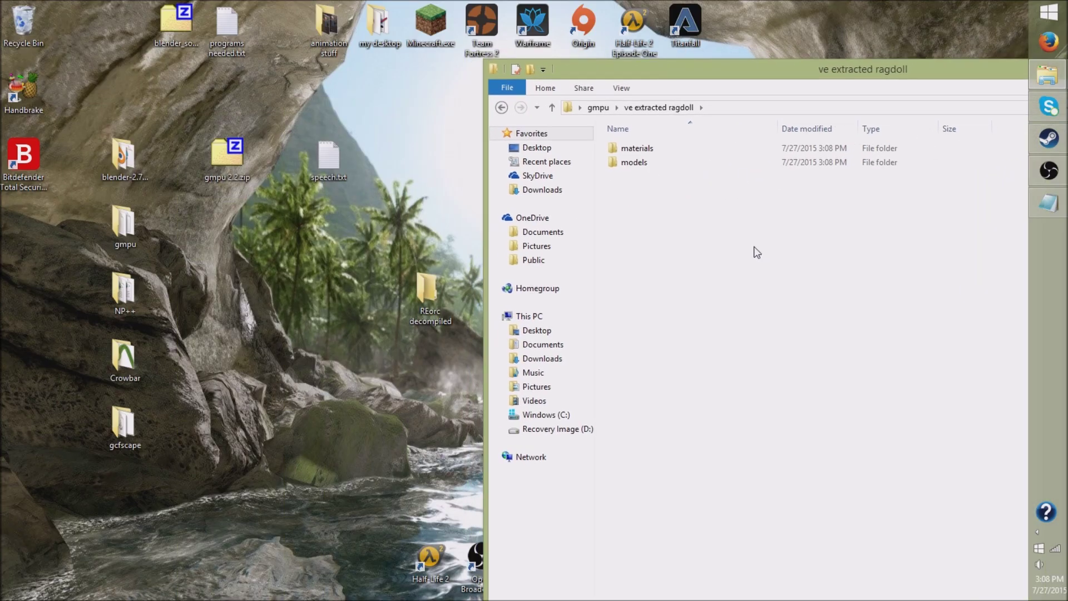
# - Copy the six vector files from ve extracted ragdoll\models\nikout\re_rc
pyautogui.click(597, 107)
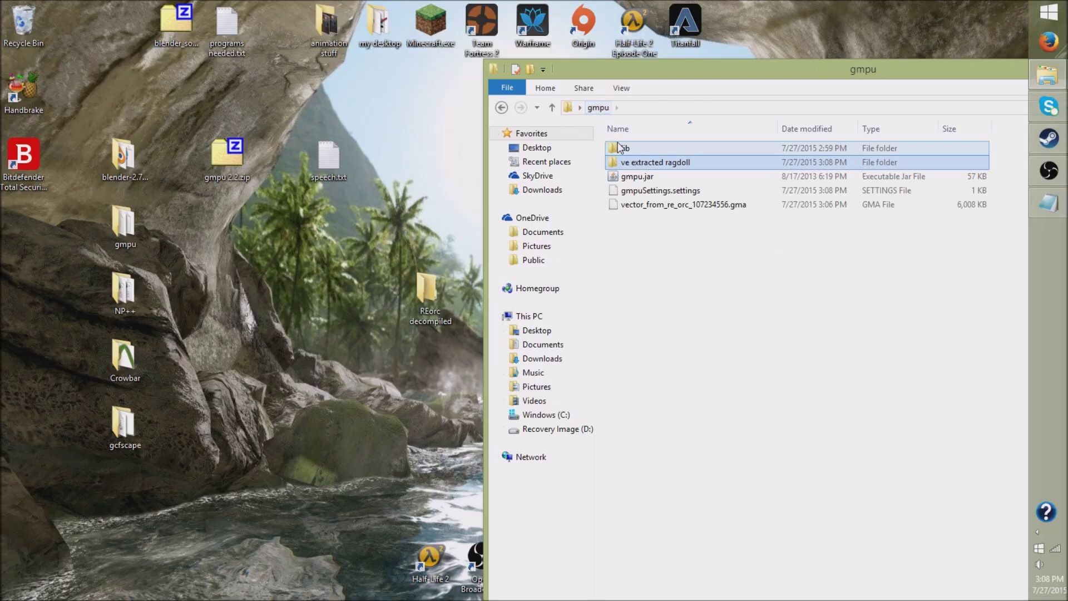
pyautogui.doubleClick(617, 143)
pyautogui.doubleClick(628, 163)
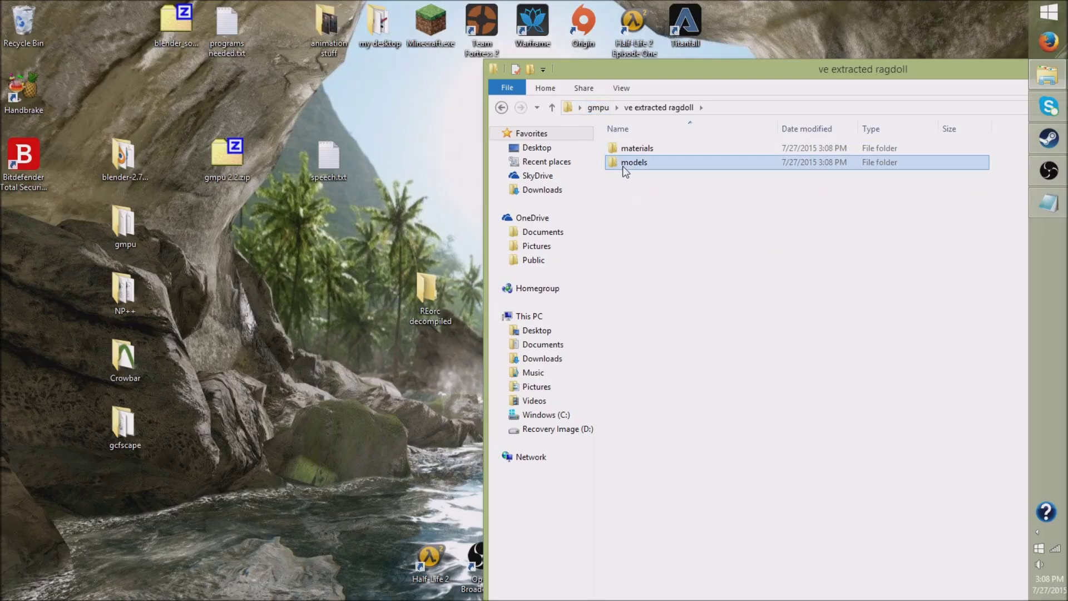
pyautogui.doubleClick(627, 150)
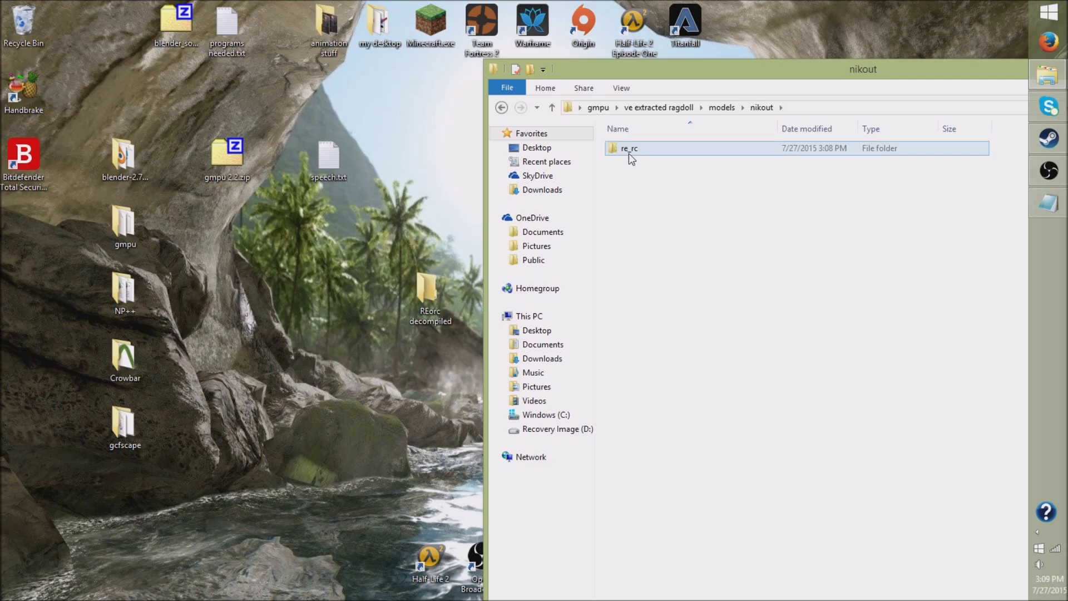
pyautogui.doubleClick(629, 154)
pyautogui.moveTo(652, 288); pyautogui.dragTo(629, 139)
pyautogui.rightClick(654, 180)
pyautogui.click(704, 290)
# - Paste the vector files into REorc decompiled and close both folder windows
pyautogui.doubleClick(436, 289)
pyautogui.rightClick(246, 166)
pyautogui.click(320, 257)
pyautogui.click(744, 7)
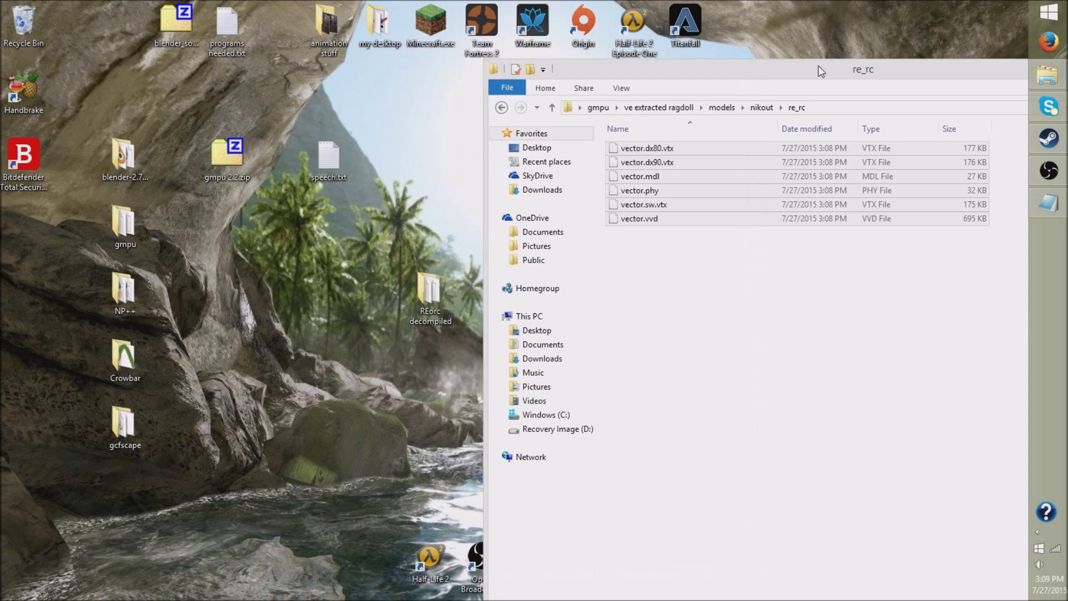
pyautogui.moveTo(819, 66); pyautogui.dragTo(350, 172)
pyautogui.click(490, 172)
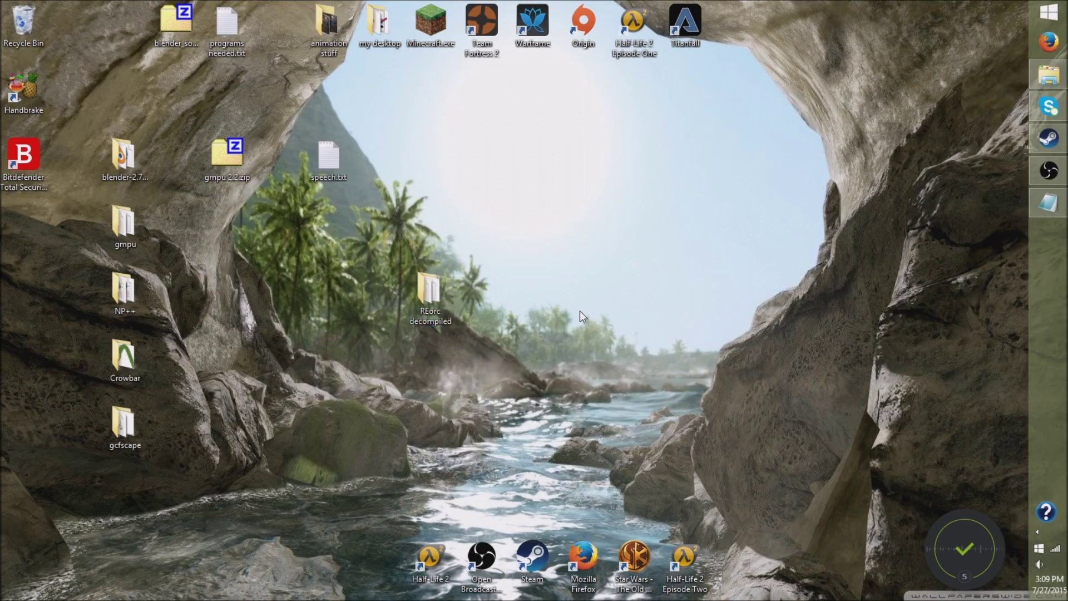
# - Check REorc decompiled's contents, then open the Crowbar folder
pyautogui.doubleClick(433, 293)
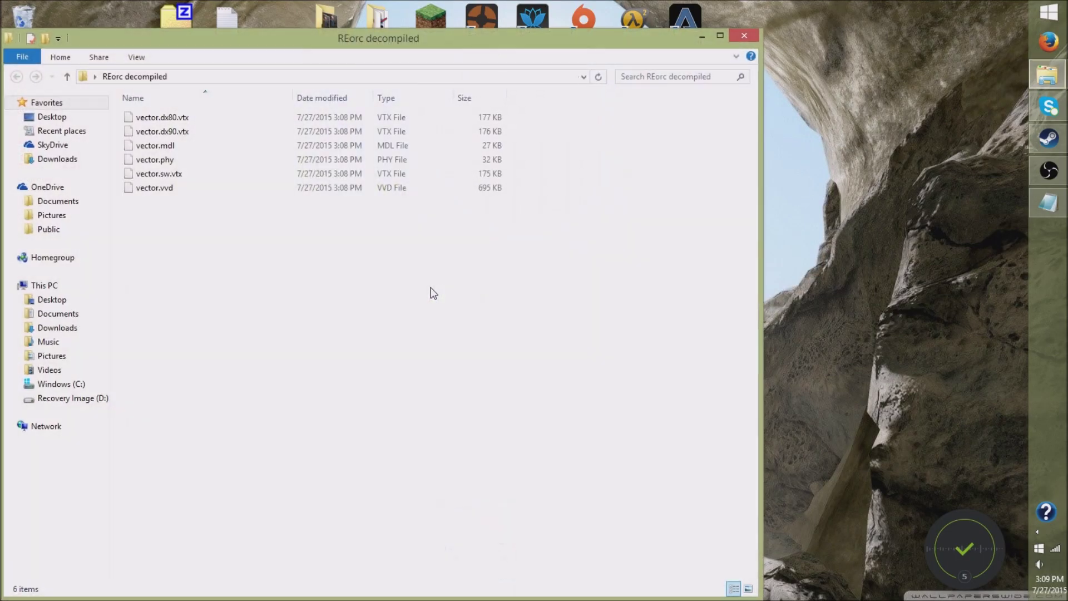
pyautogui.click(746, 35)
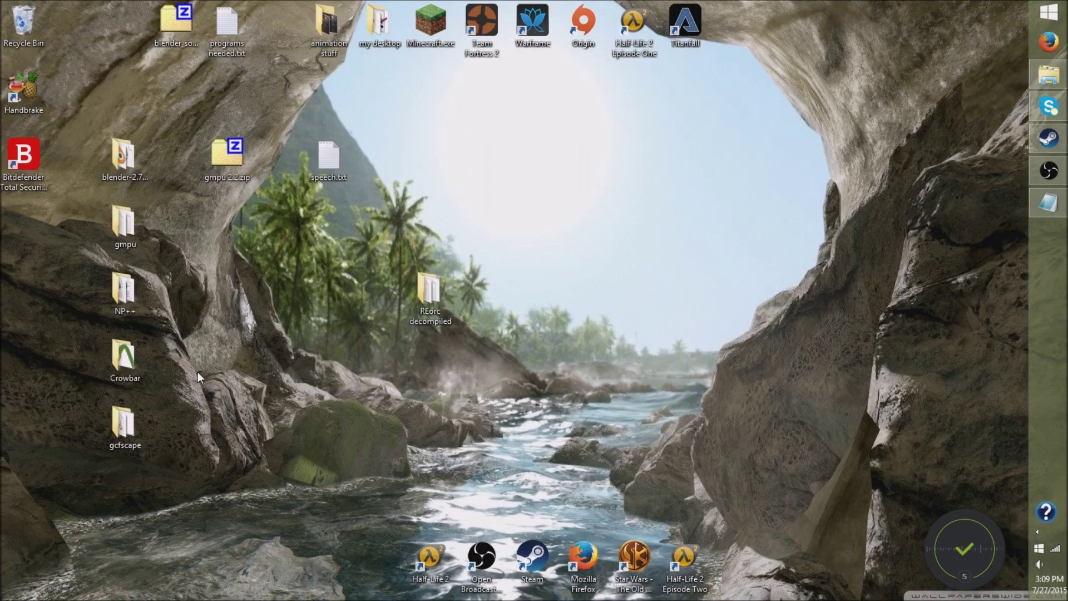
pyautogui.doubleClick(129, 358)
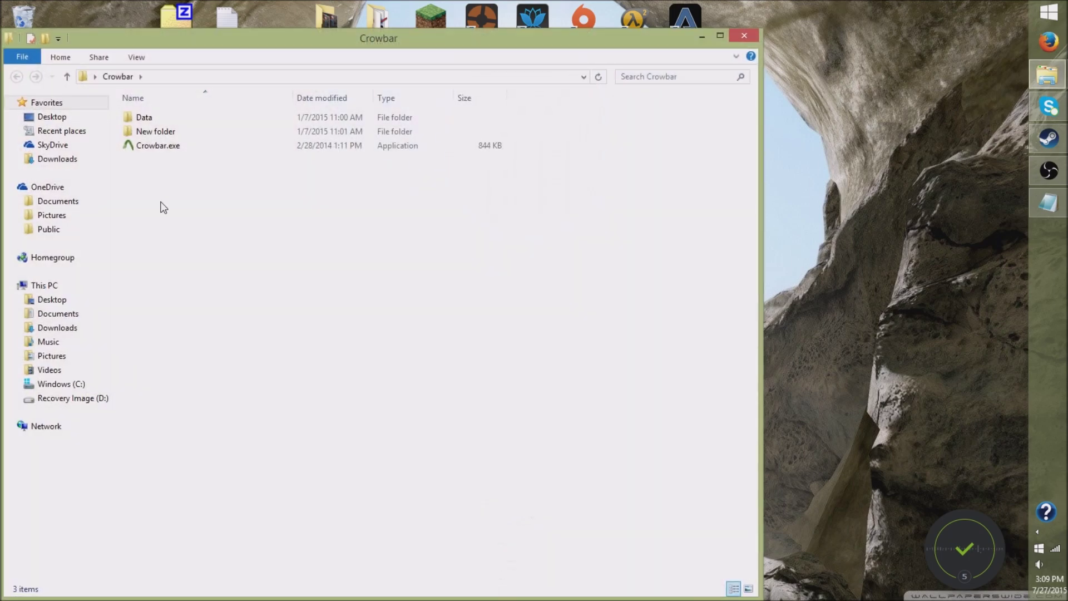
# - Launch Crowbar and load vector.mdl from the REorc decompiled folder on the Desktop
pyautogui.doubleClick(157, 149)
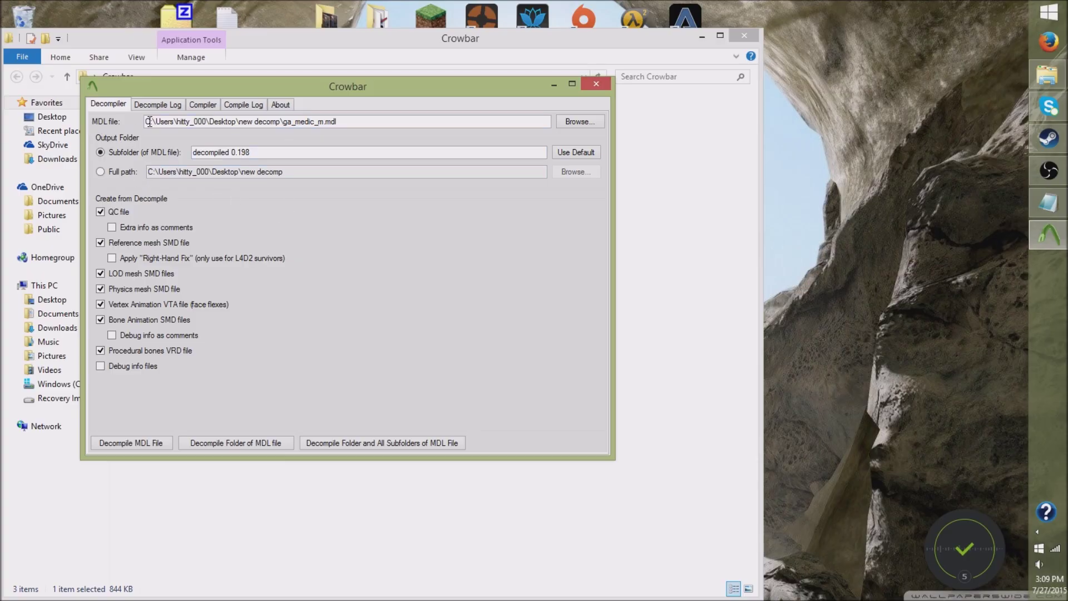
pyautogui.click(576, 123)
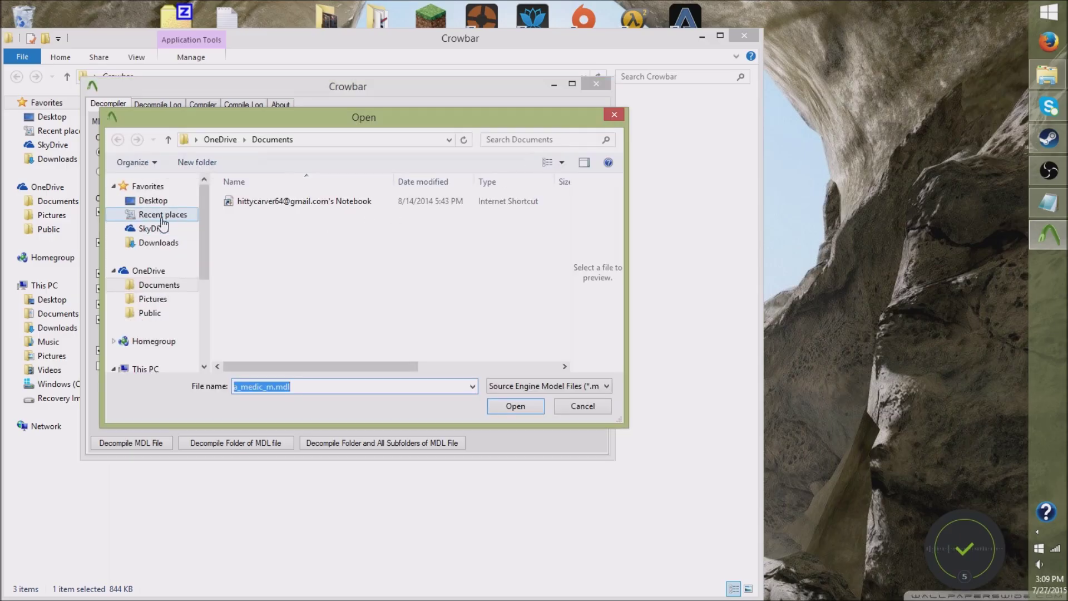
pyautogui.click(151, 201)
pyautogui.moveTo(566, 228); pyautogui.dragTo(566, 312)
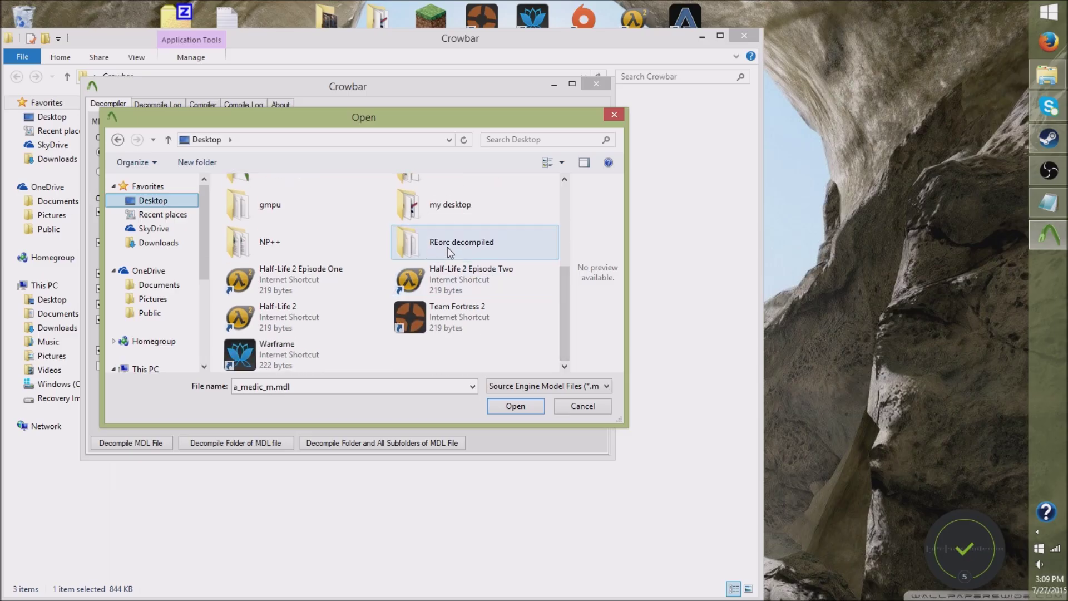
pyautogui.doubleClick(474, 248)
pyautogui.click(238, 203)
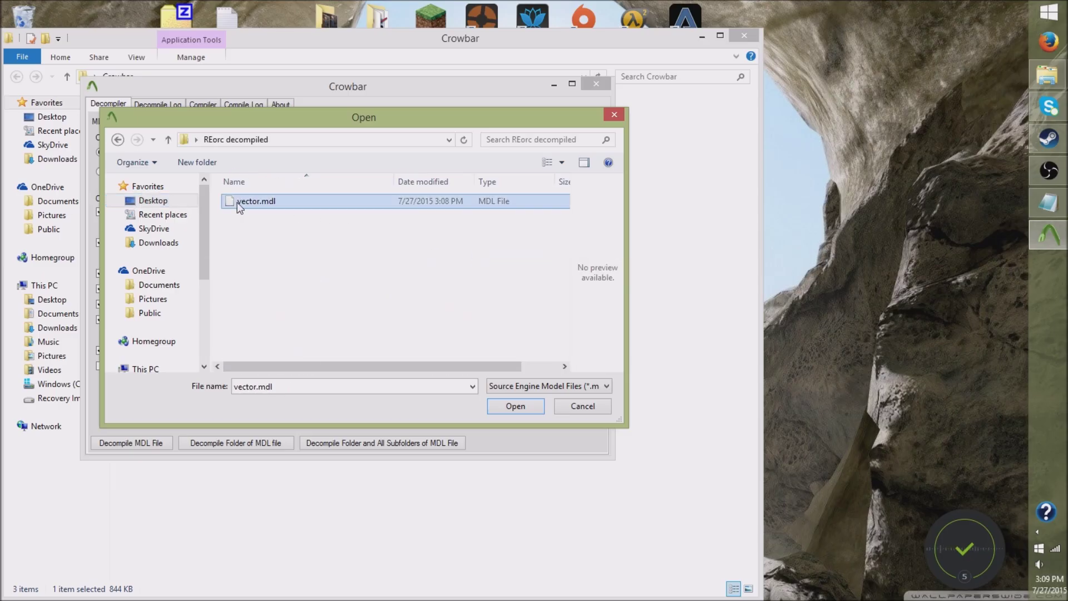
pyautogui.click(506, 409)
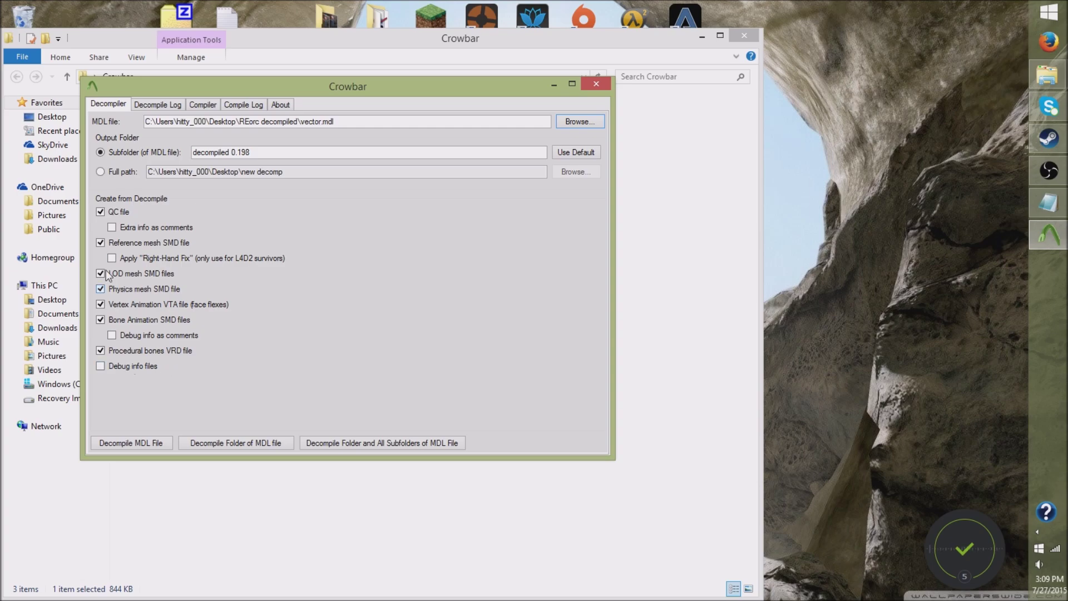
# - Decompile the folder and all subfolders with QC output kept on, then close Crowbar
pyautogui.click(104, 214)
pyautogui.click(104, 215)
pyautogui.click(437, 447)
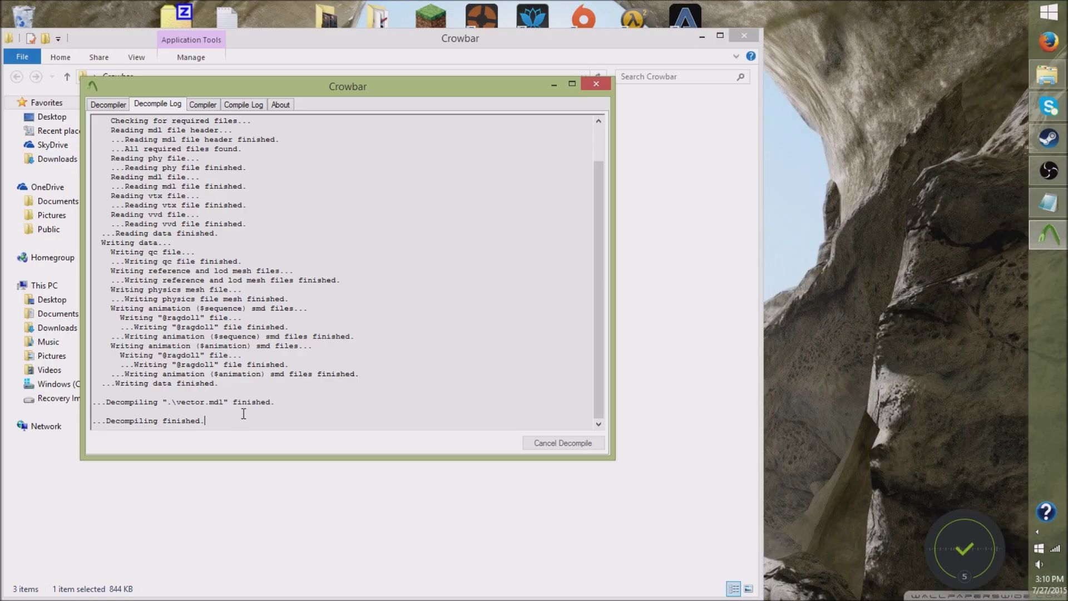
pyautogui.click(594, 85)
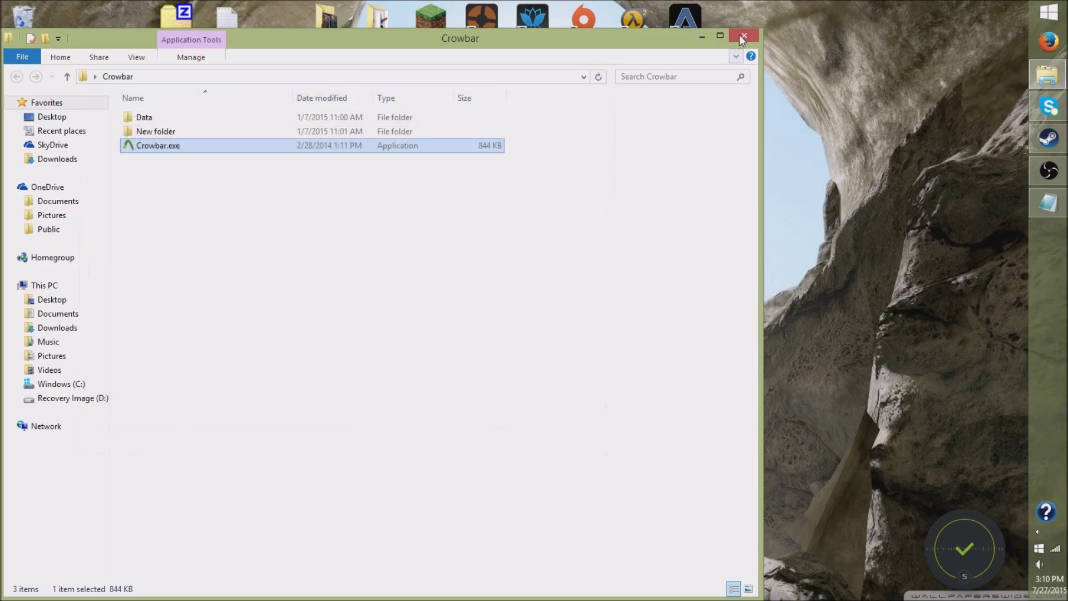
# - Launch Blender from its folder, dismiss the splash and delete the default cube
pyautogui.click(740, 35)
pyautogui.doubleClick(123, 157)
pyautogui.doubleClick(227, 204)
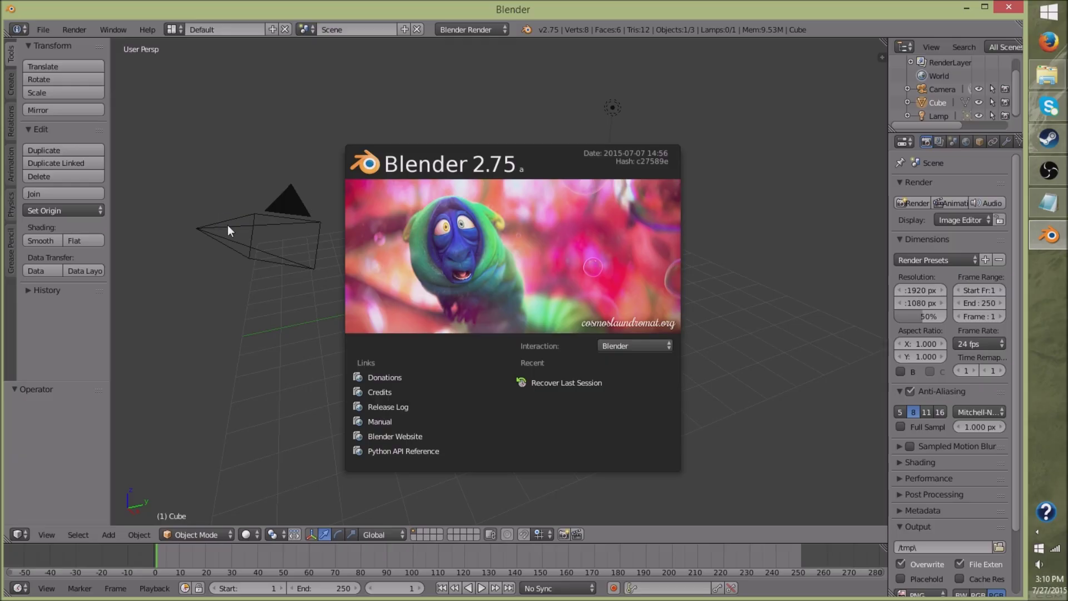
pyautogui.click(228, 225)
pyautogui.press('x')
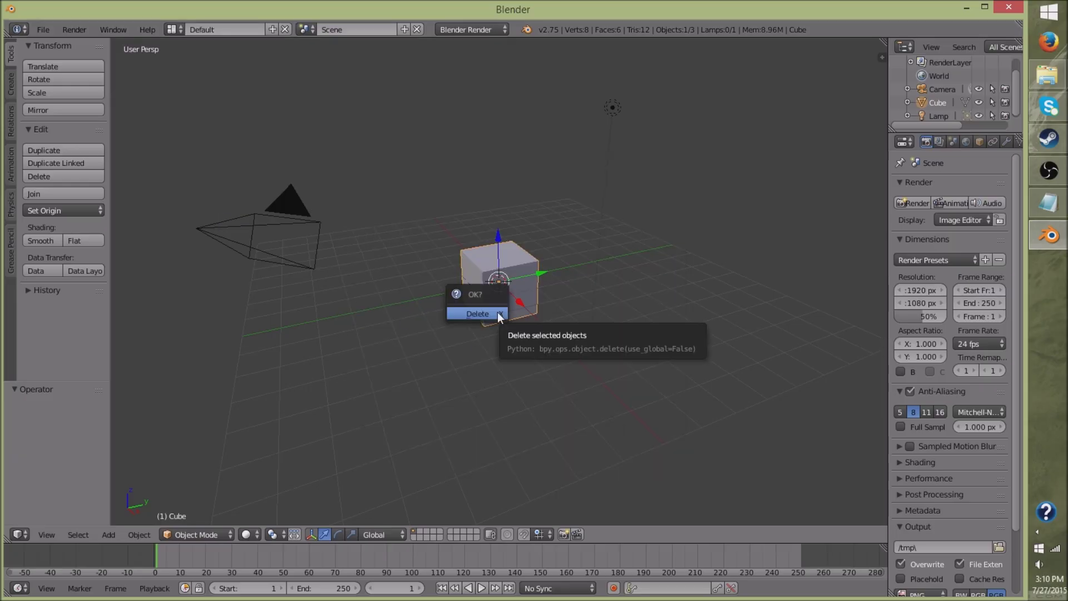
pyautogui.click(498, 312)
# - Start a Source Engine (.smd, .vta, .dmx, .qc) import from the File menu
pyautogui.click(43, 29)
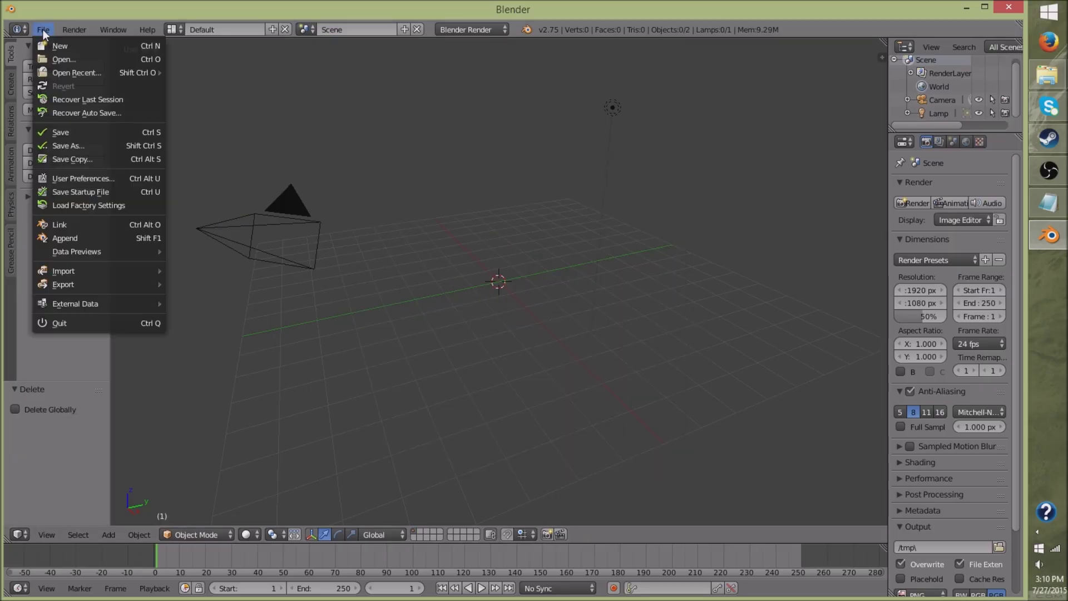
pyautogui.moveTo(84, 268)
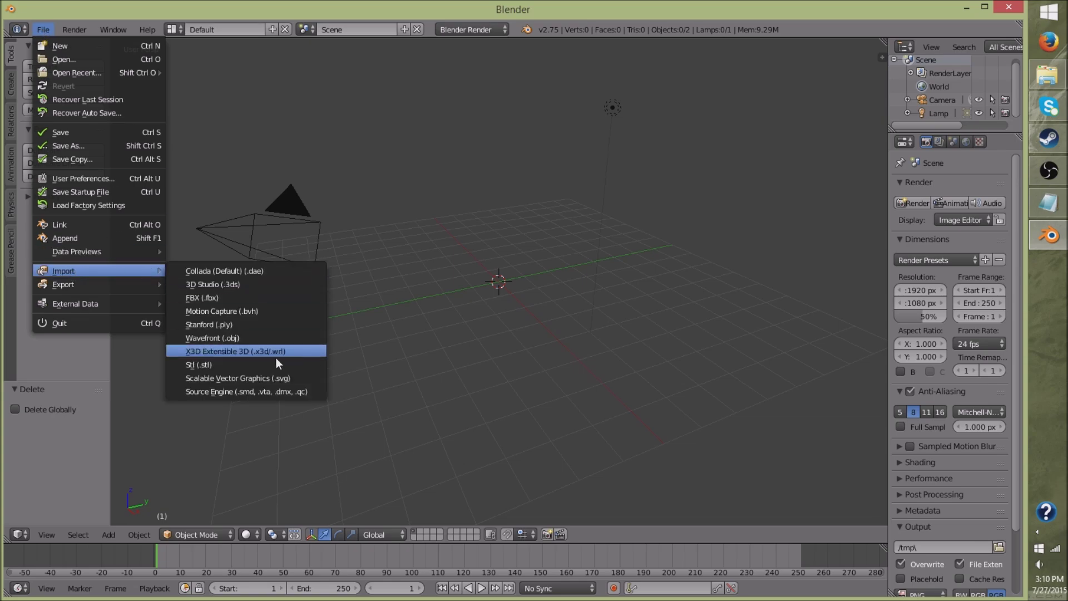
pyautogui.click(257, 392)
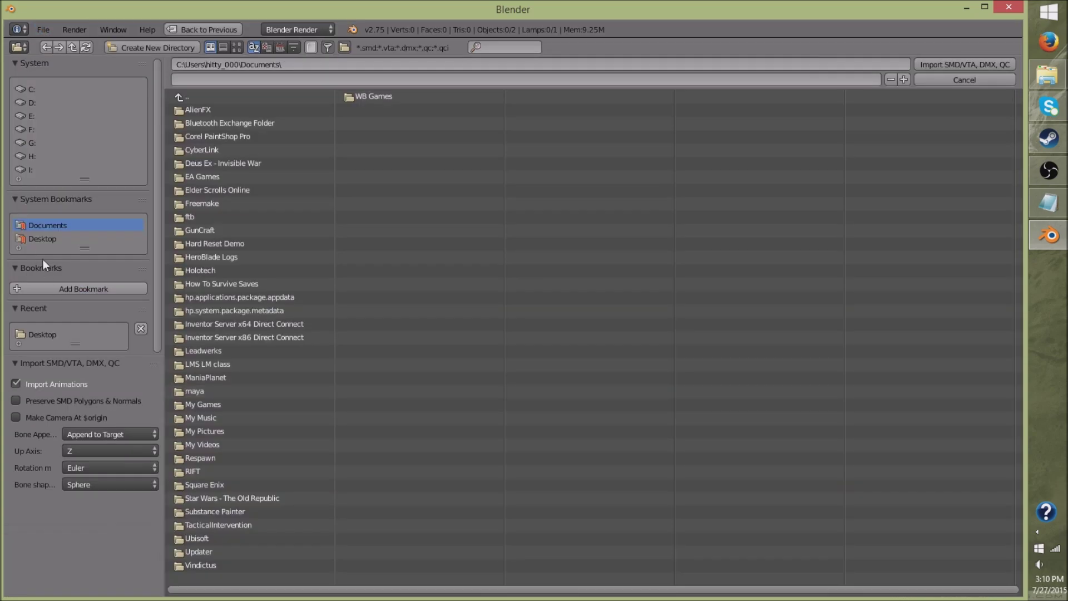
# - Import Desktop\REorc decompiled\decompiled 0.198\vector_reference.smd and orbit to a front view
pyautogui.click(39, 237)
pyautogui.click(232, 202)
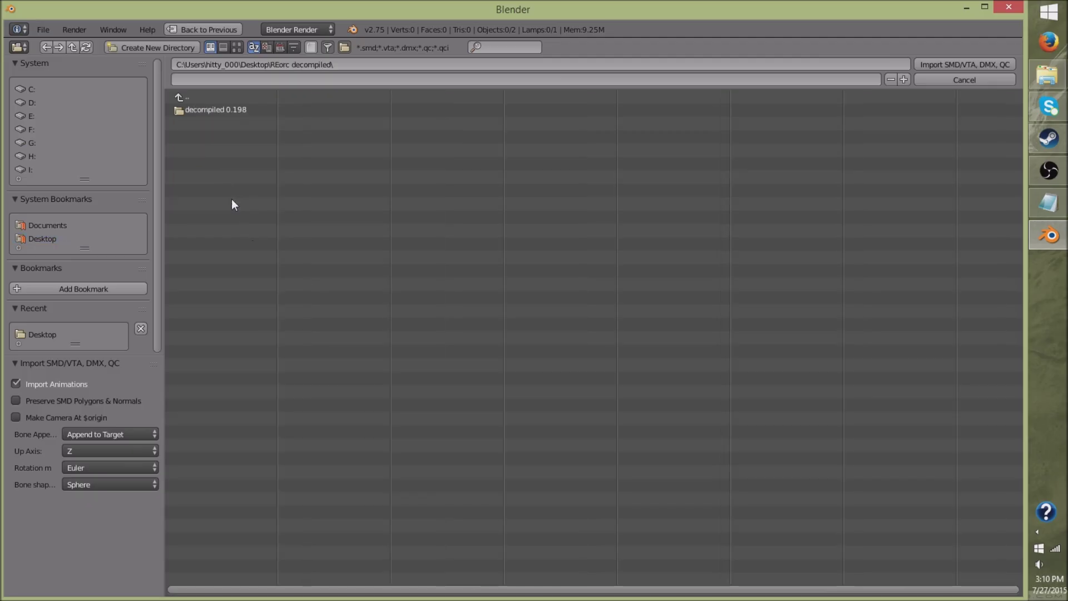
pyautogui.click(212, 110)
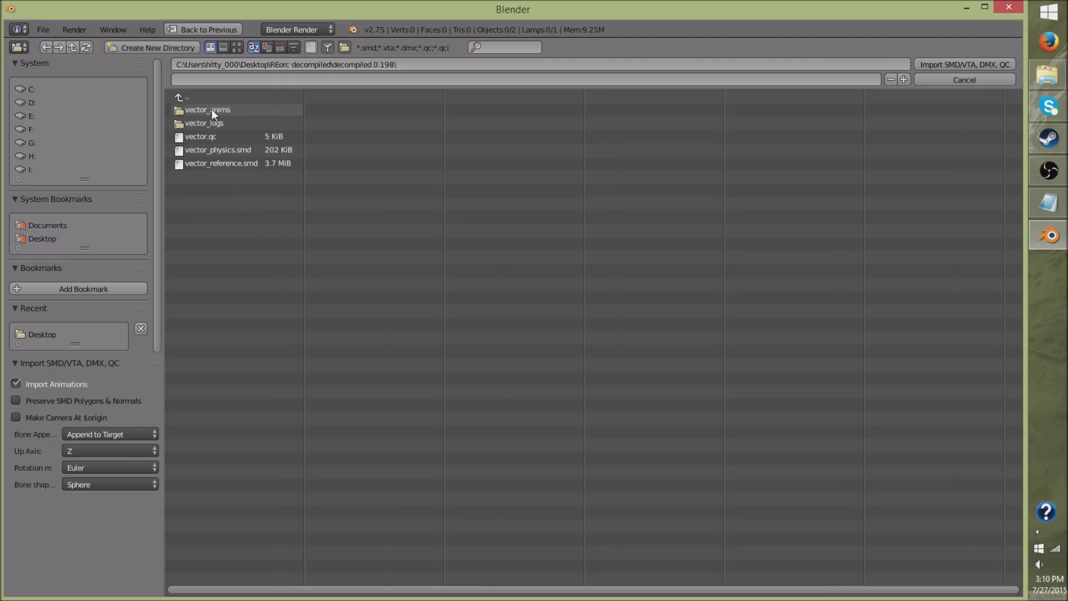
pyautogui.click(215, 164)
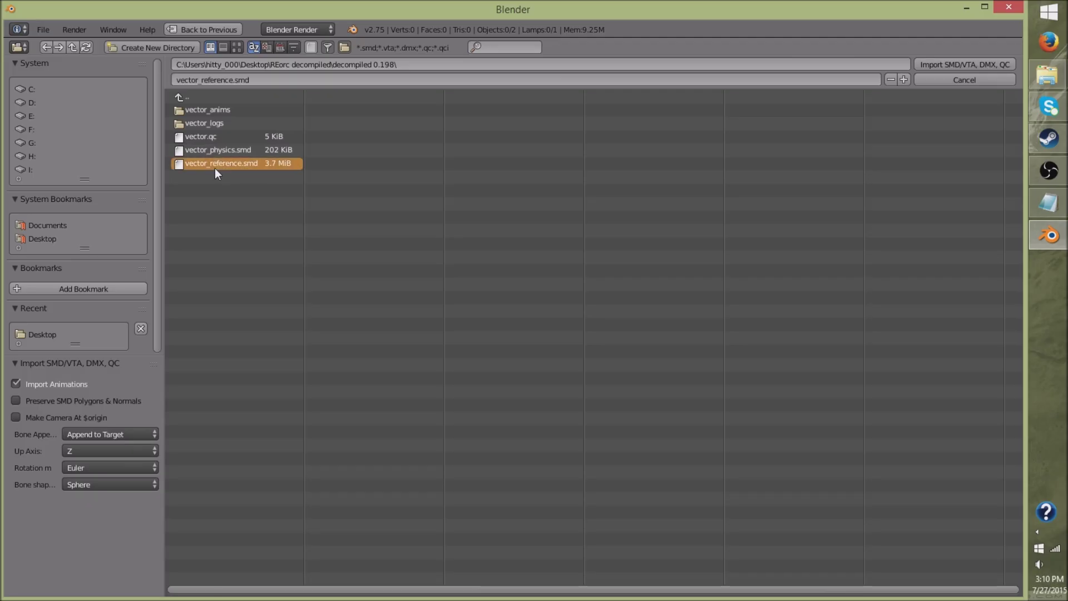
pyautogui.click(934, 66)
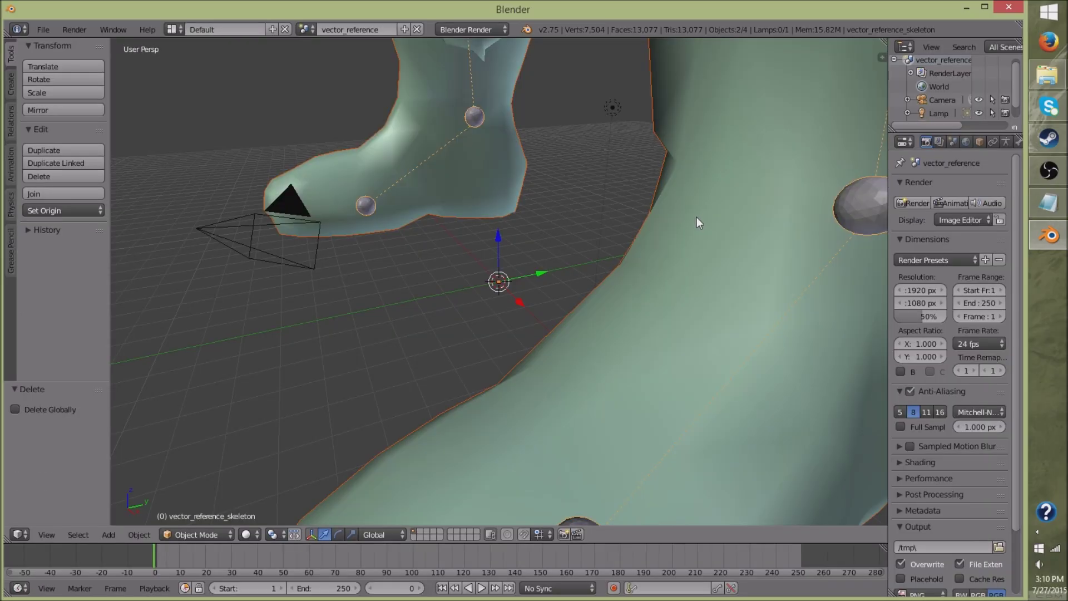
pyautogui.scroll(-3, 492, 284)
pyautogui.scroll(-4, 489, 284)
pyautogui.moveTo(475, 319); pyautogui.dragTo(579, 292)
pyautogui.scroll(3, 579, 287)
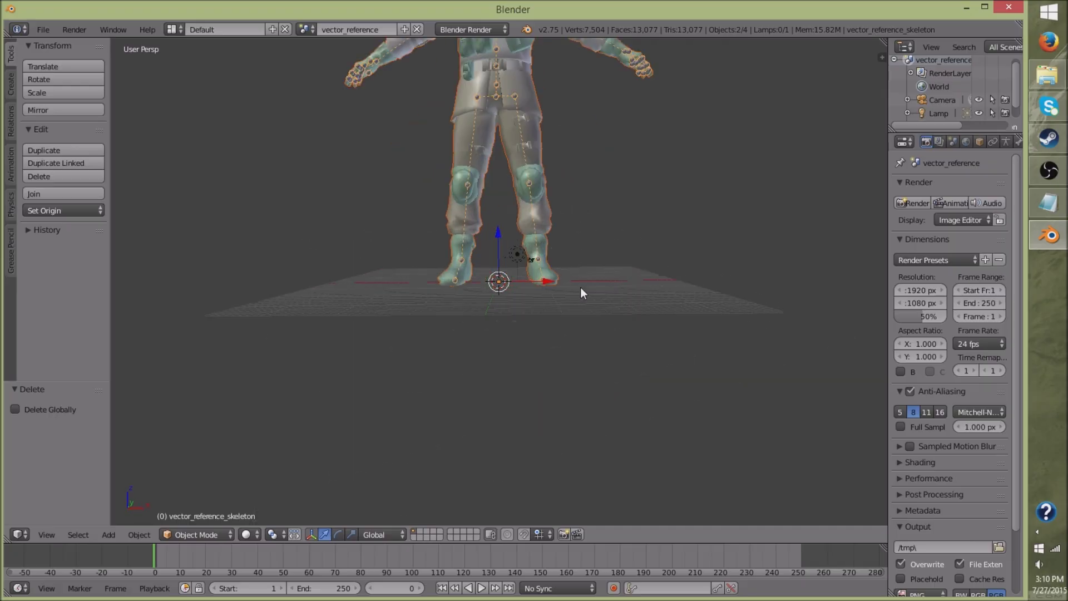
# - Put the skeleton into Pose Mode, return to Object Mode, and select the character mesh
pyautogui.scroll(5, 586, 246)
pyautogui.hotkey('ctrl', 'Tab')
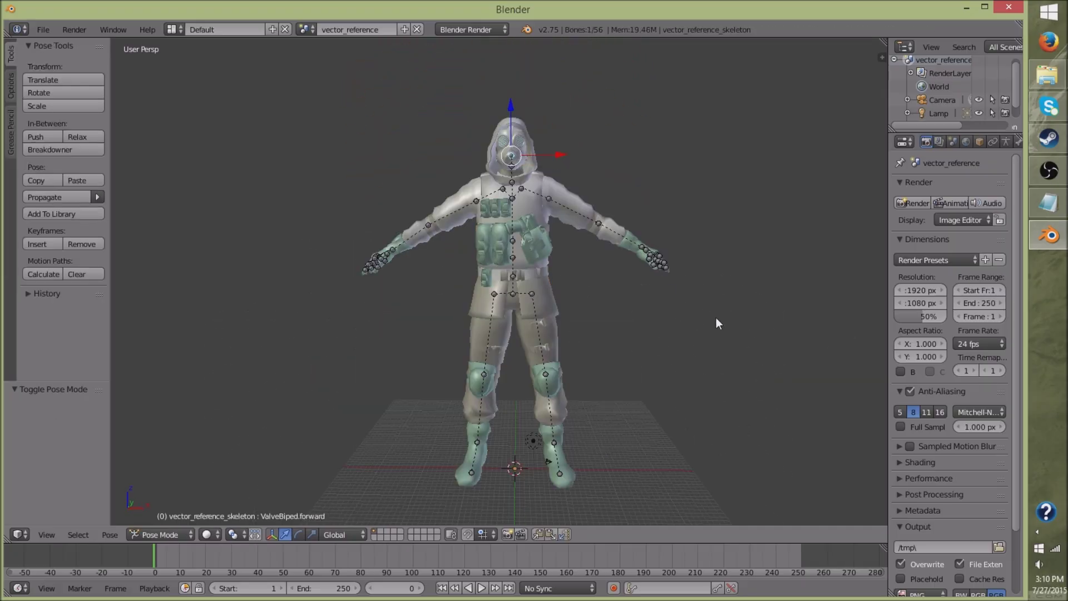
pyautogui.click(157, 534)
pyautogui.click(160, 514)
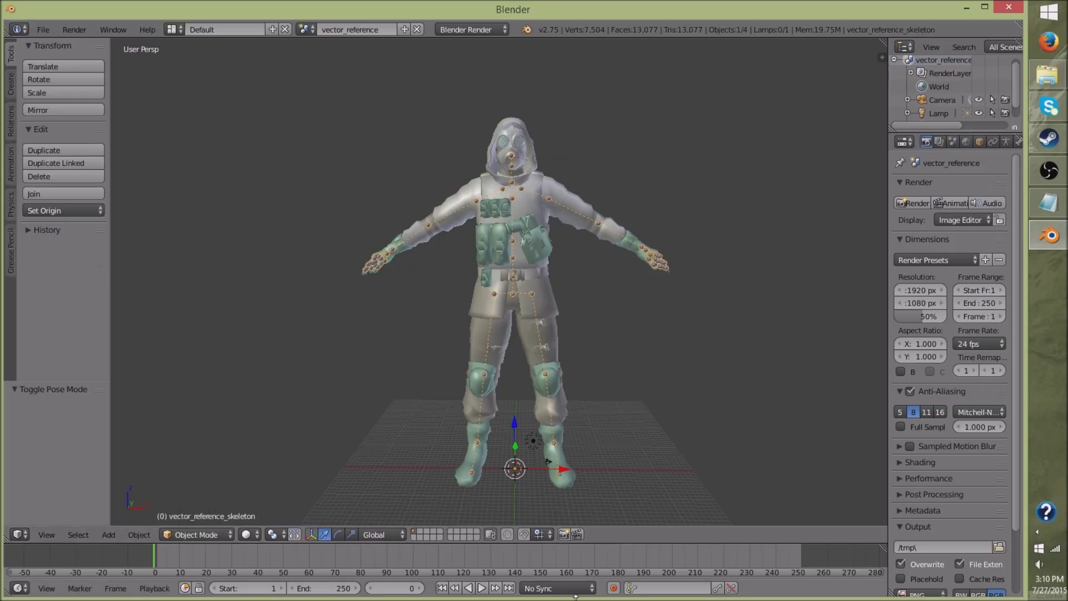
pyautogui.rightClick(536, 246)
# - Orbit and zoom around the character, then quit Blender without saving
pyautogui.moveTo(648, 362); pyautogui.dragTo(628, 388)
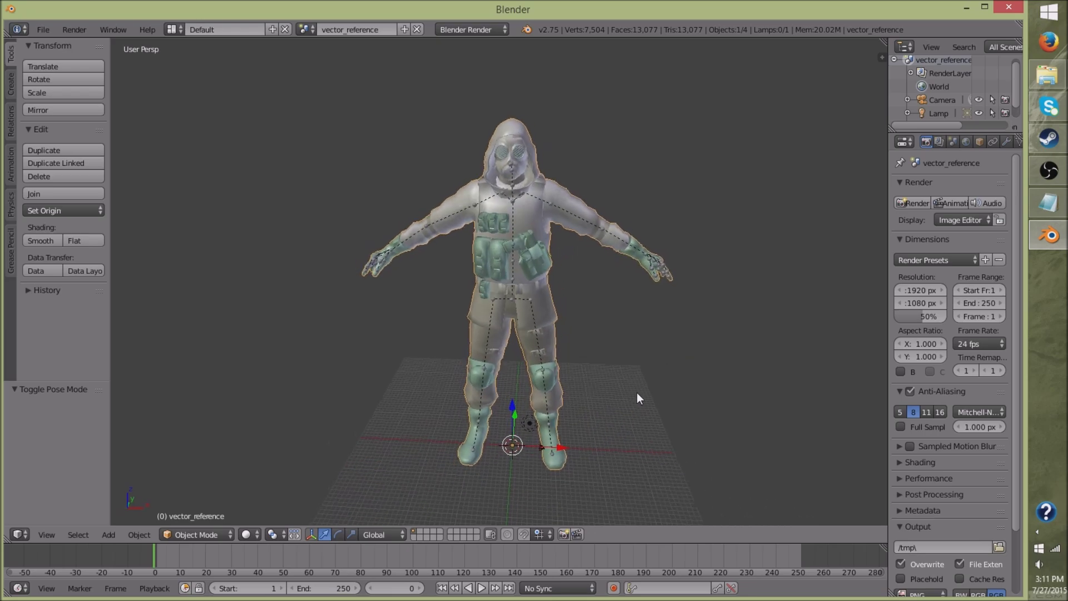
pyautogui.scroll(-5, 637, 392)
pyautogui.moveTo(635, 399); pyautogui.dragTo(638, 361)
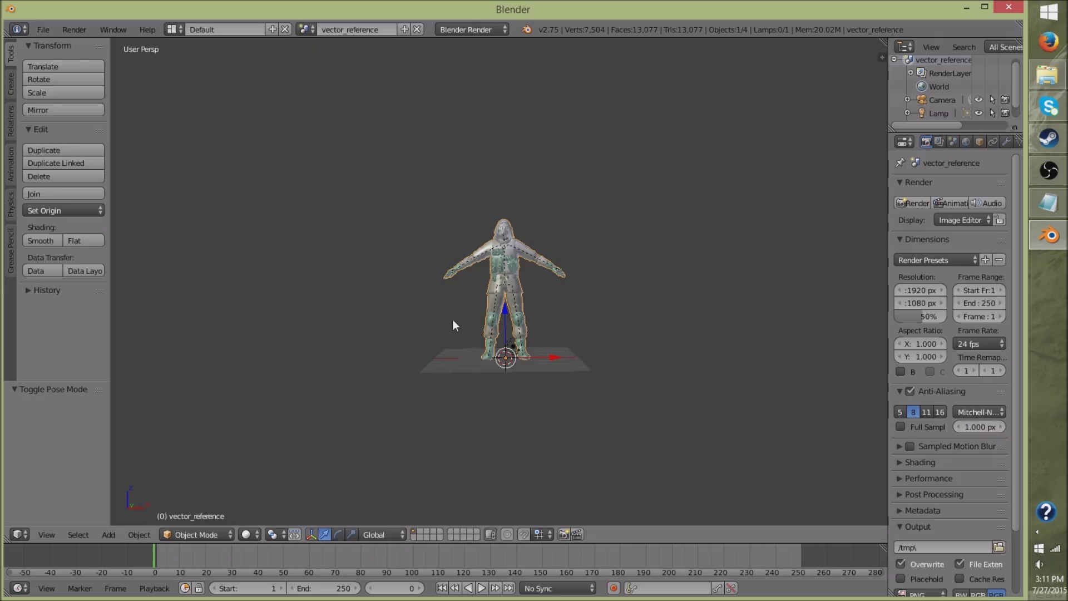
pyautogui.scroll(5, 542, 281)
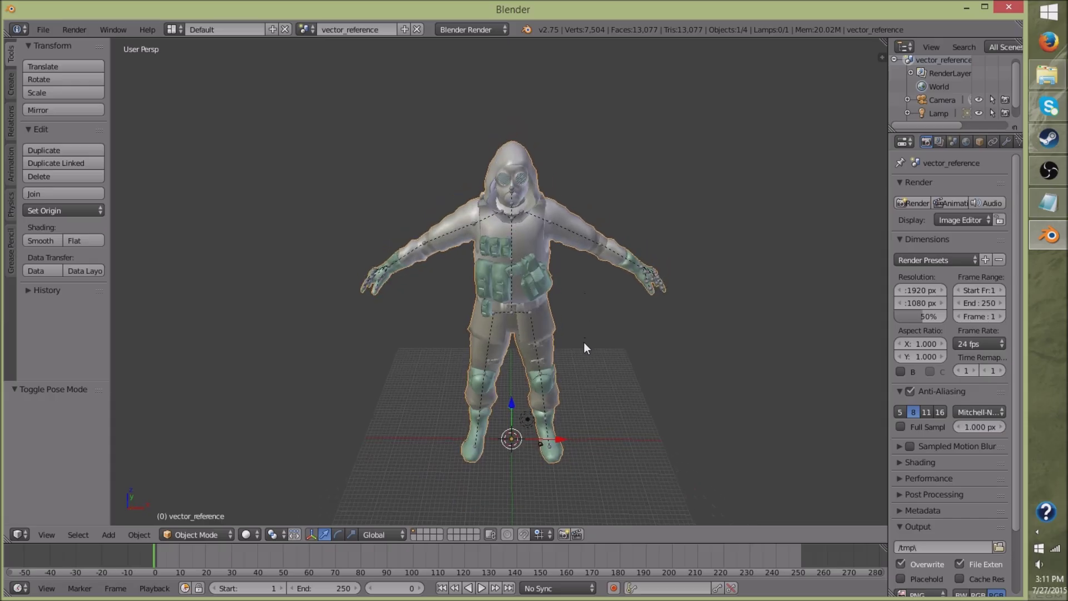
pyautogui.hotkey('alt', 'F4')
pyautogui.click(516, 364)
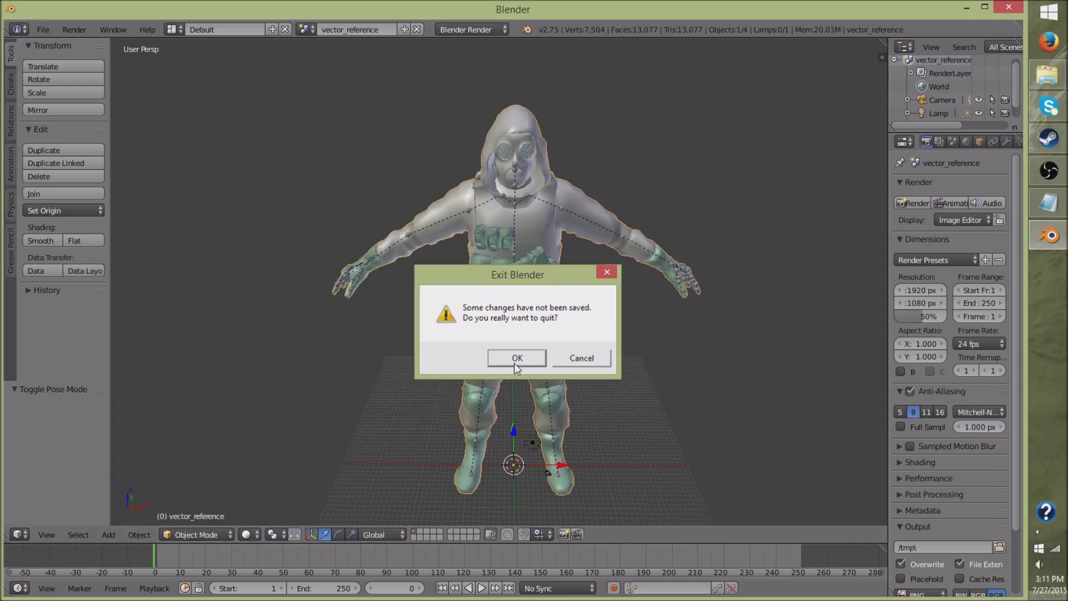
# - Close the Blender folder window and move gmpu 2.2.zip to the top icon row
pyautogui.click(745, 36)
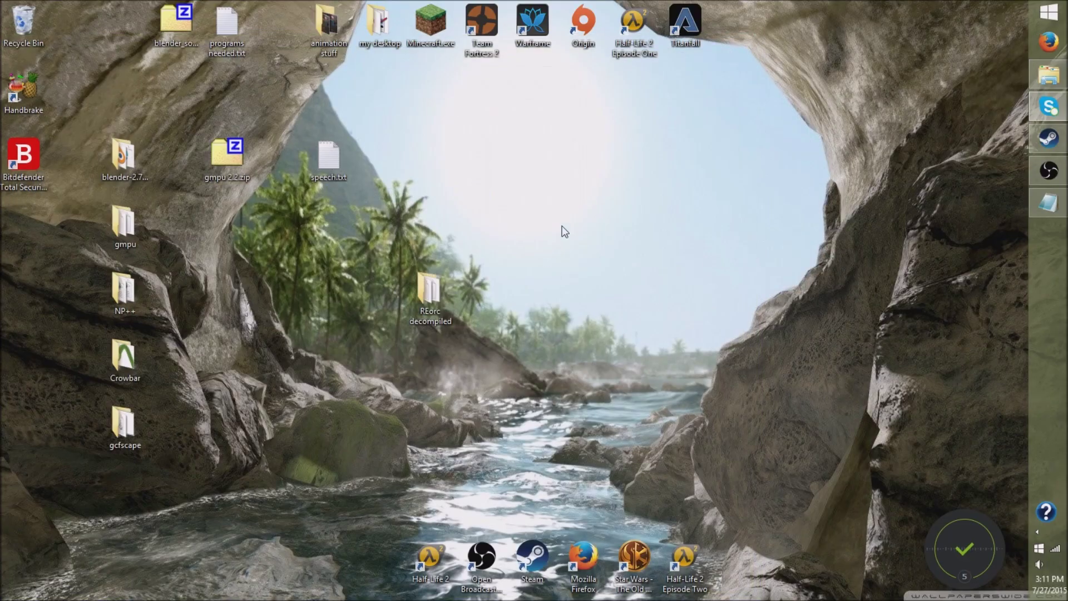
pyautogui.moveTo(228, 170); pyautogui.dragTo(116, 35)
pyautogui.click(635, 195)
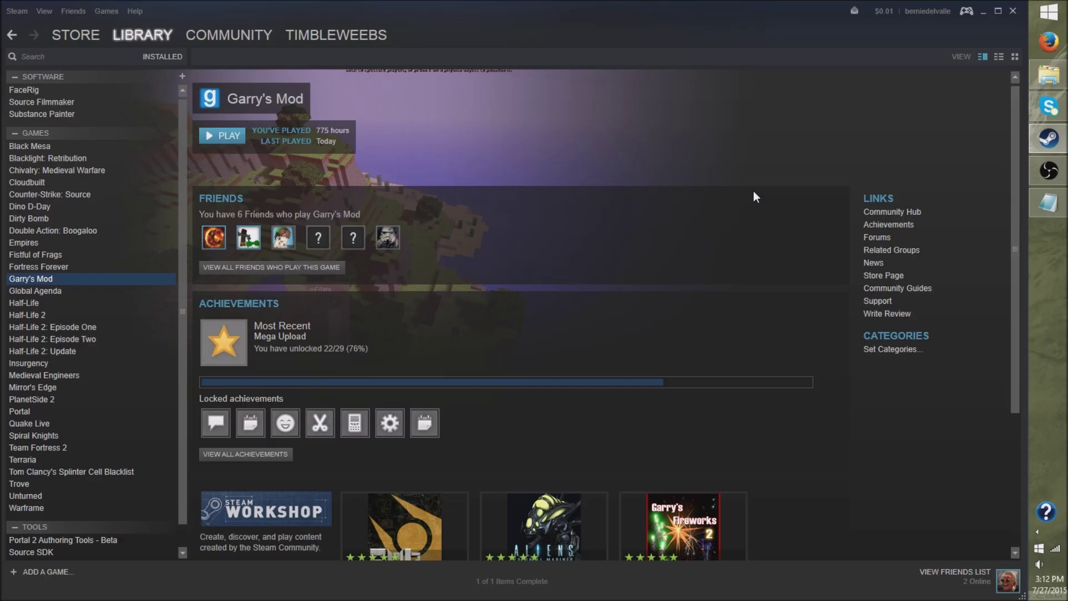
pyautogui.scroll(-2, 754, 191)
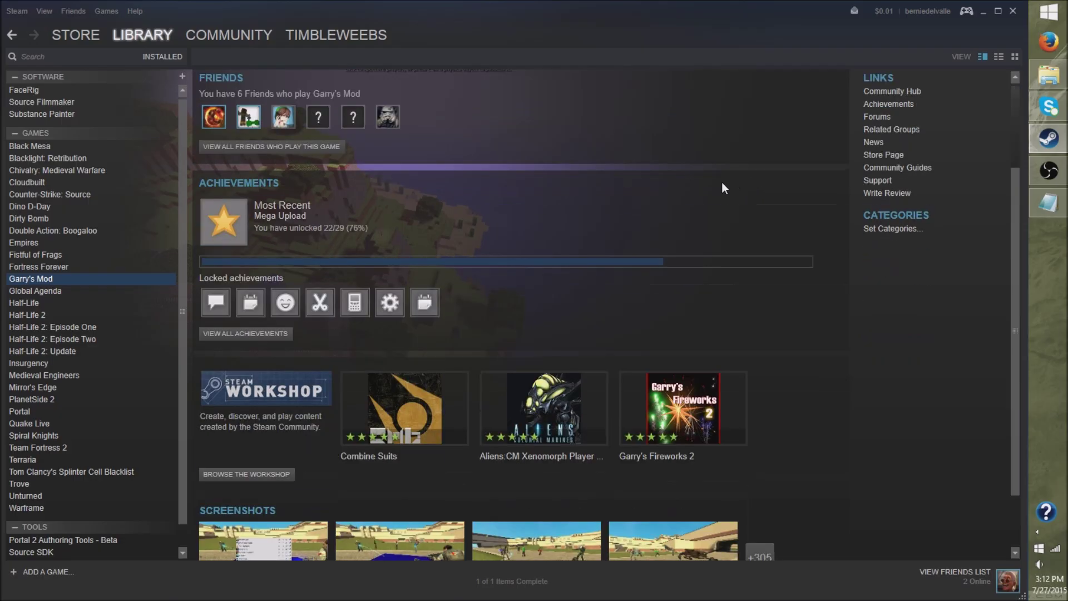
# - Open Star Wolf Playermodel in the Garry's Mod Workshop, browse its screenshots, and subscribe
pyautogui.click(221, 477)
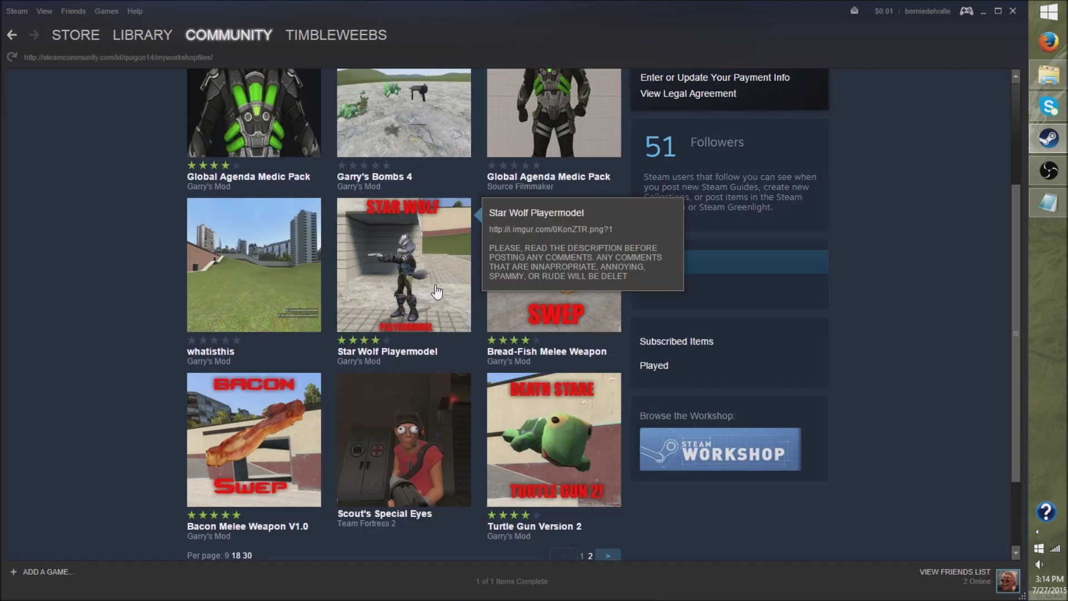
pyautogui.click(436, 291)
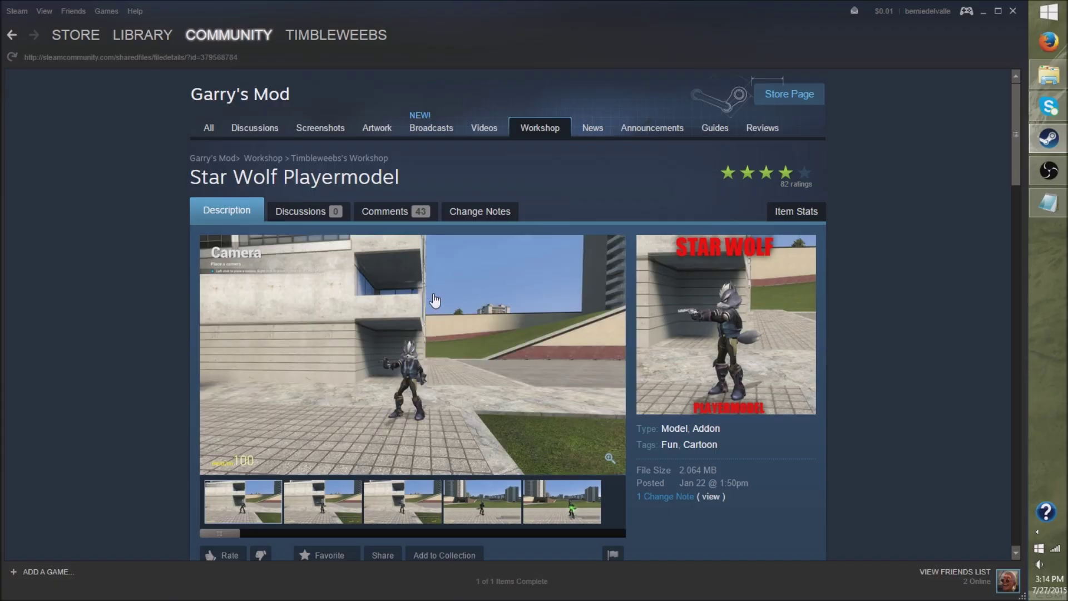
pyautogui.click(345, 507)
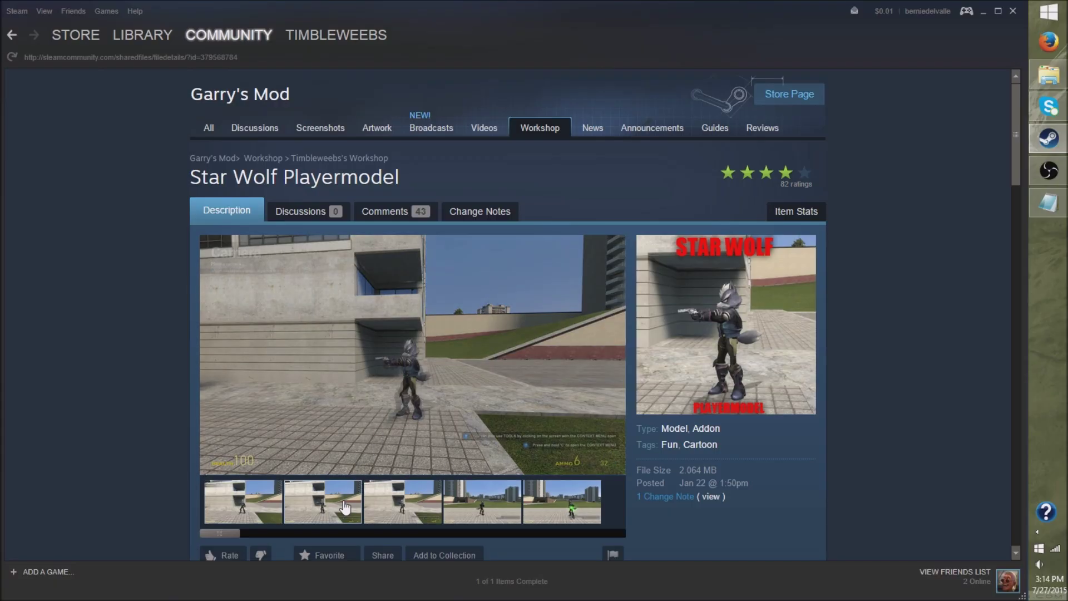
pyautogui.click(395, 518)
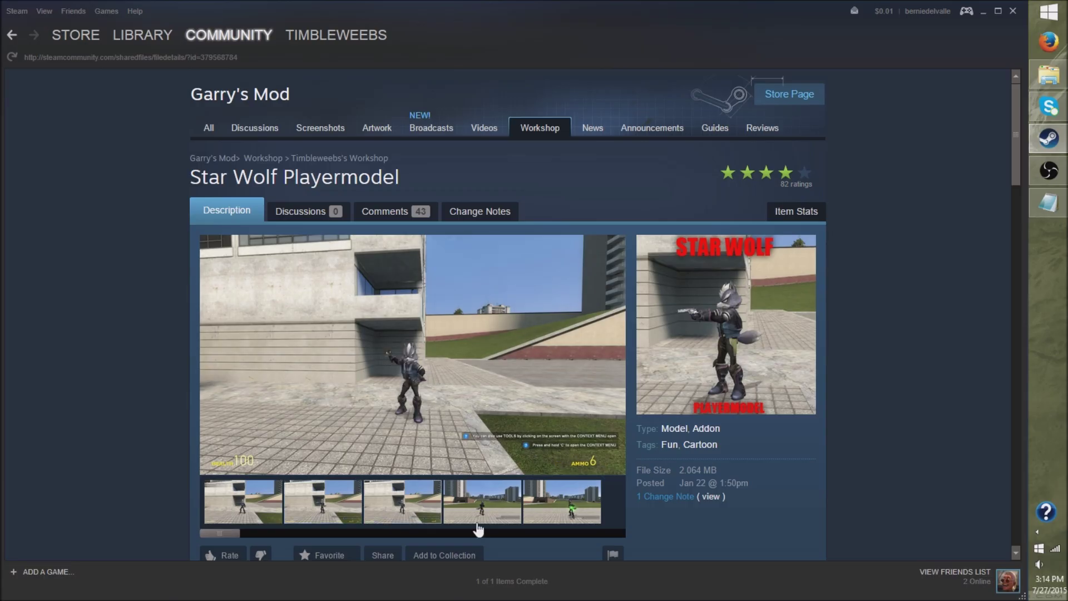
pyautogui.click(478, 522)
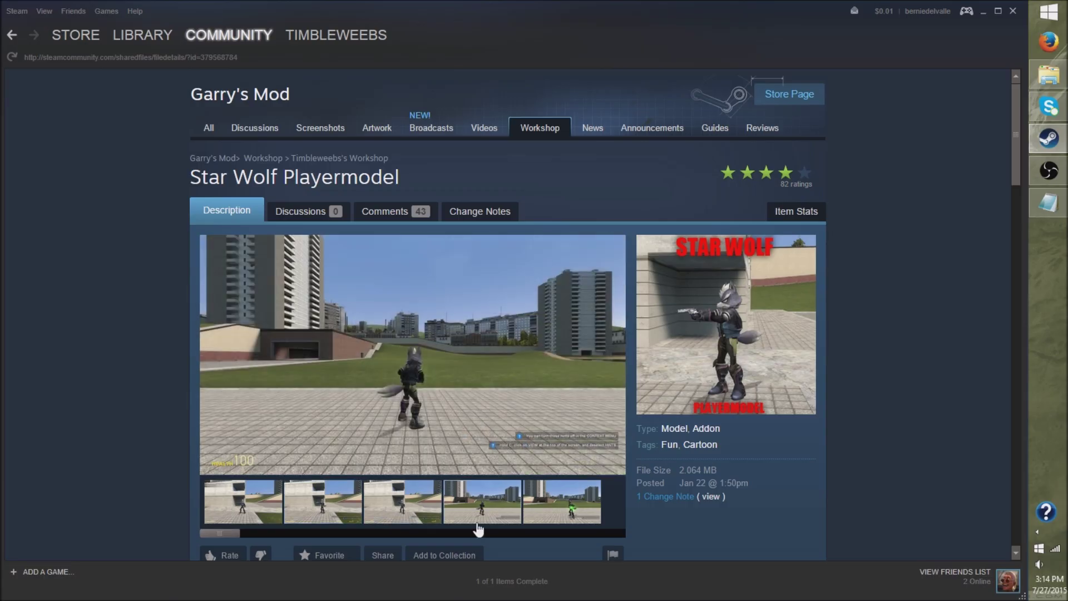
pyautogui.click(556, 520)
pyautogui.scroll(-4, 550, 473)
pyautogui.click(541, 415)
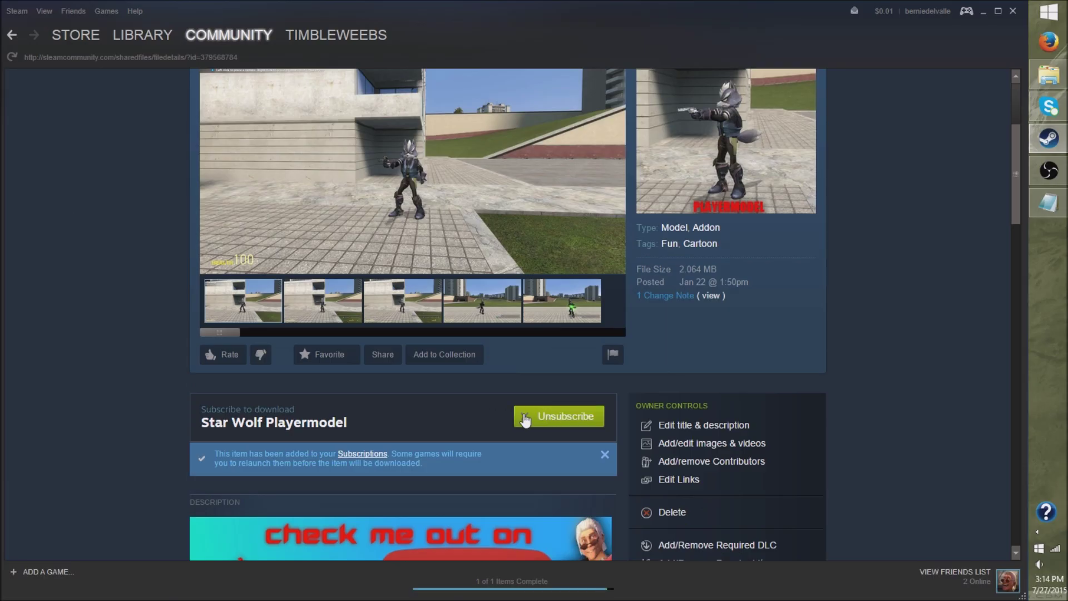
# - Return to the Garry's Mod library page and minimize Steam
pyautogui.scroll(3, 412, 407)
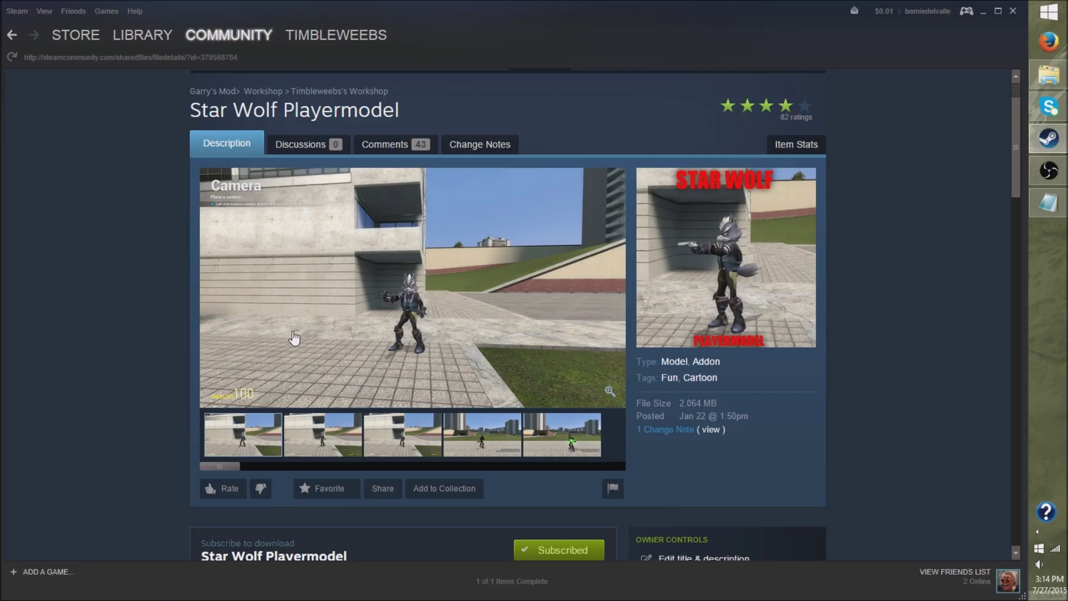
pyautogui.click(144, 37)
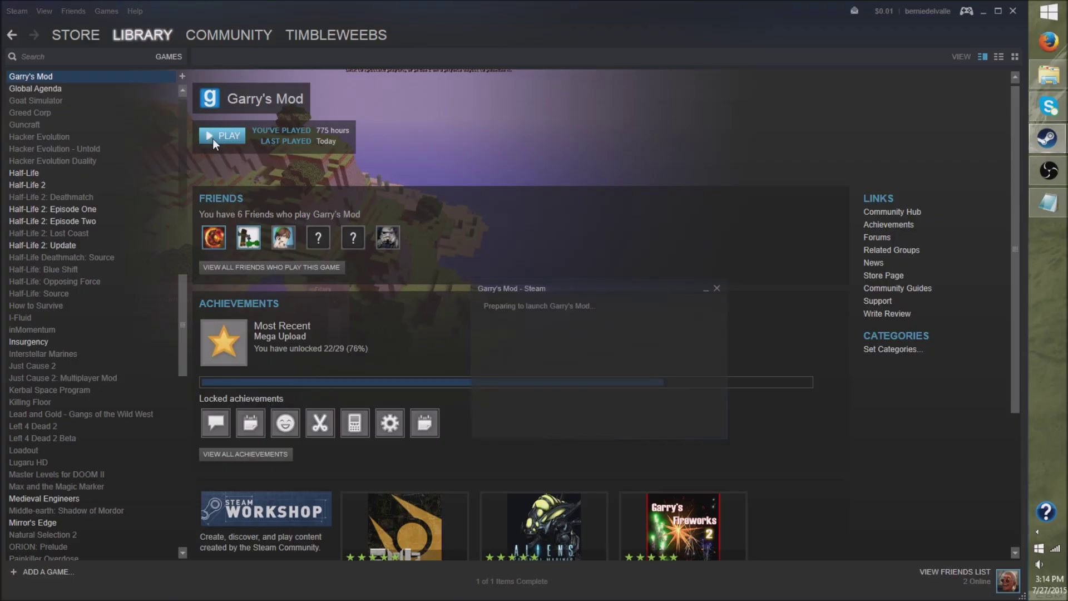
pyautogui.moveTo(1060, 82)
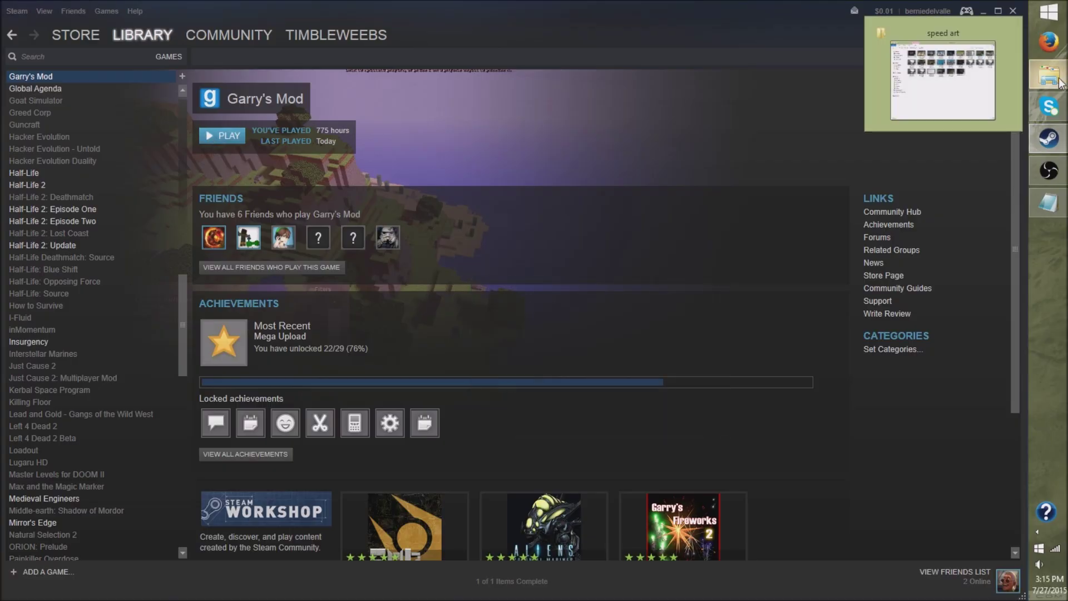
pyautogui.click(982, 15)
pyautogui.moveTo(1053, 81)
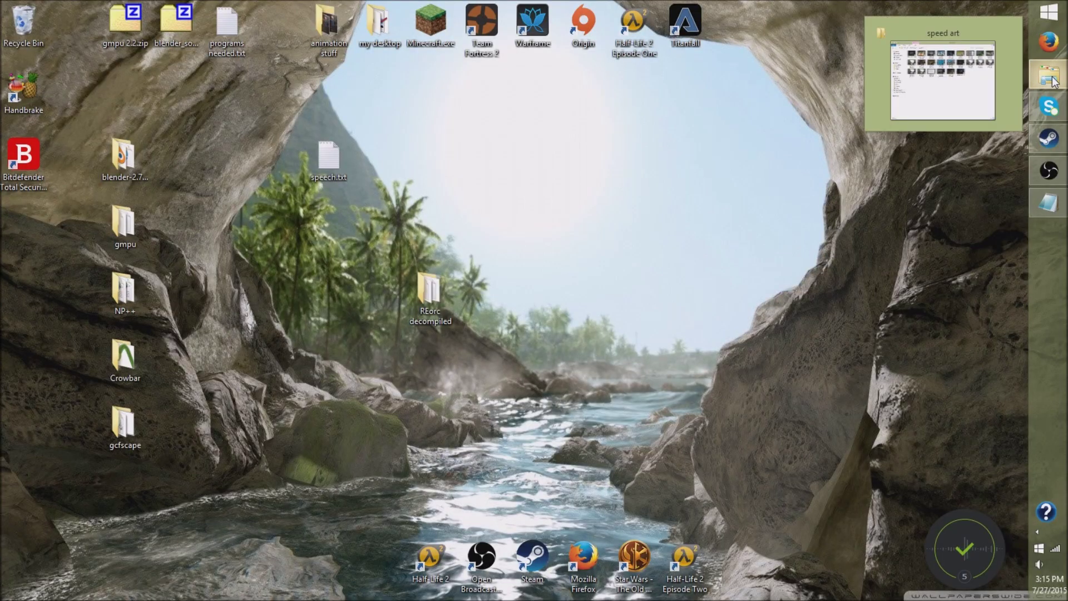
# - Copy the star_wolf_playermodel .gma from GarrysMod\garrysmod\addons
pyautogui.rightClick(1053, 81)
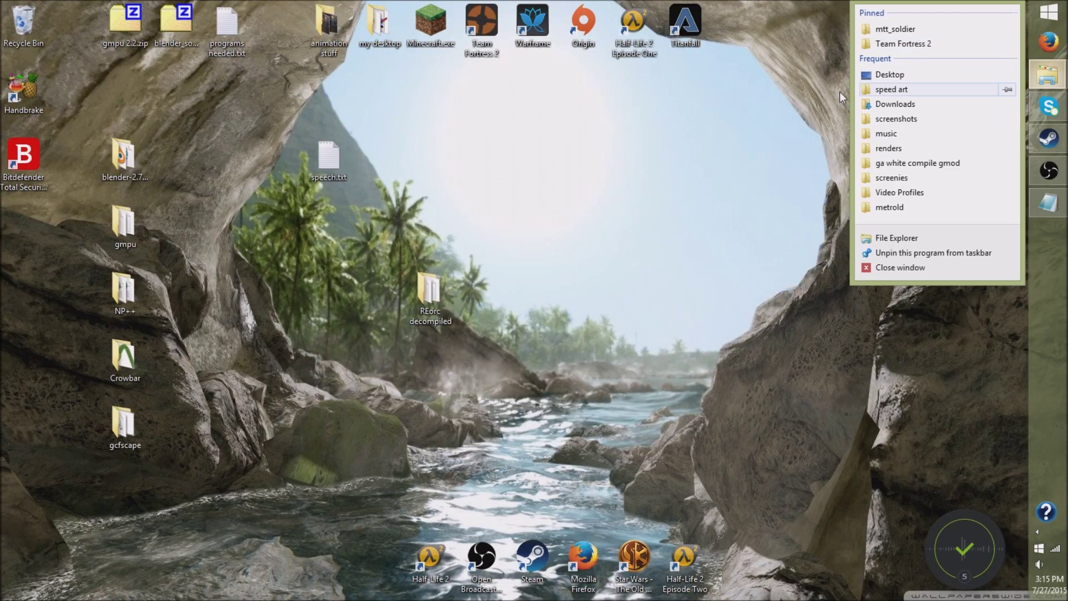
pyautogui.click(899, 44)
pyautogui.click(399, 76)
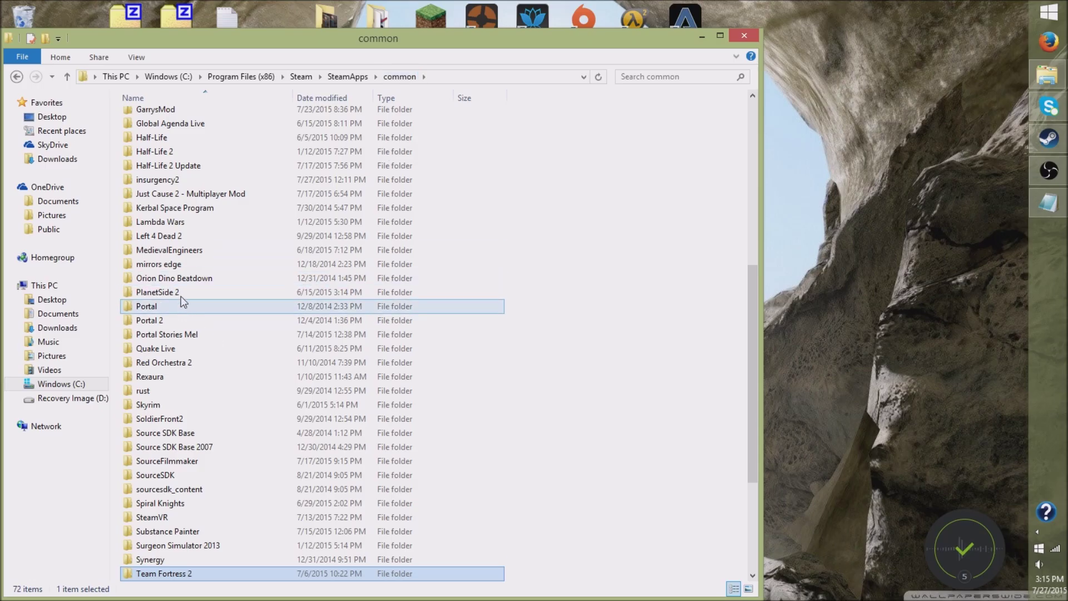
pyautogui.press('g')
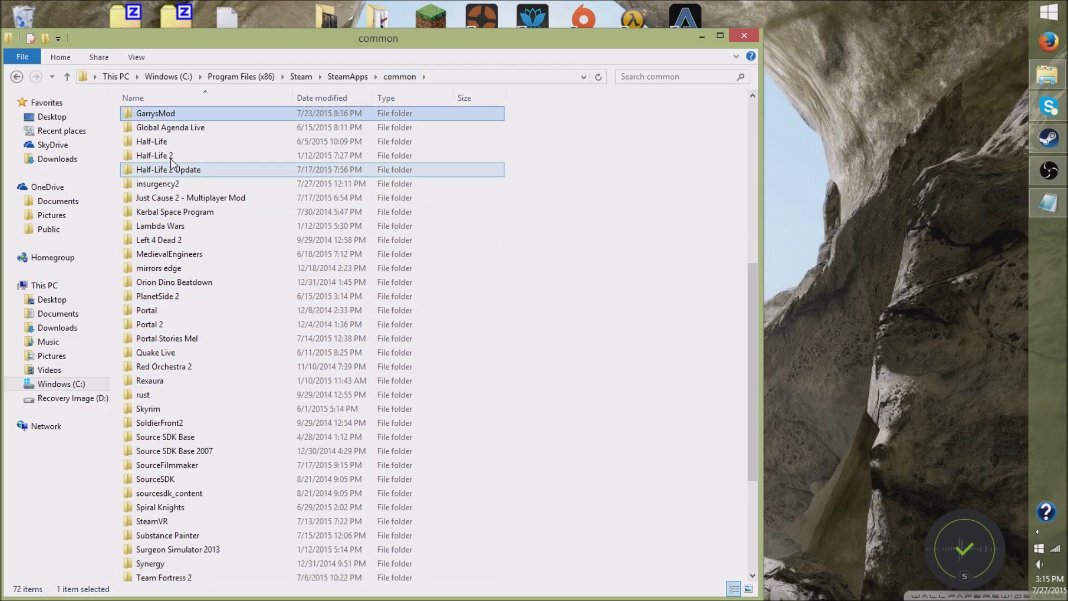
pyautogui.doubleClick(157, 115)
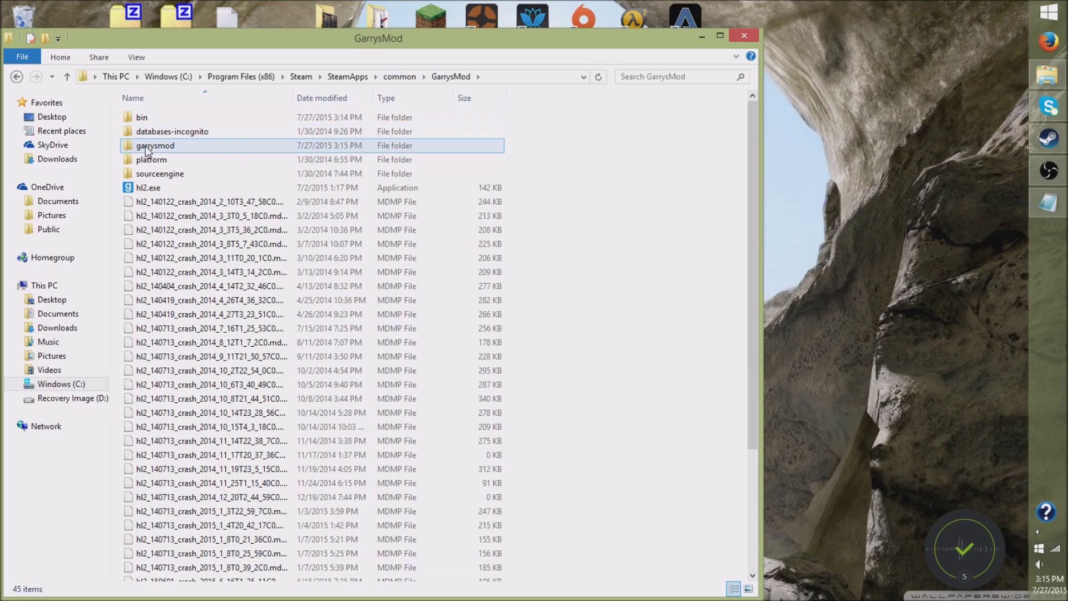
pyautogui.doubleClick(146, 146)
pyautogui.doubleClick(147, 116)
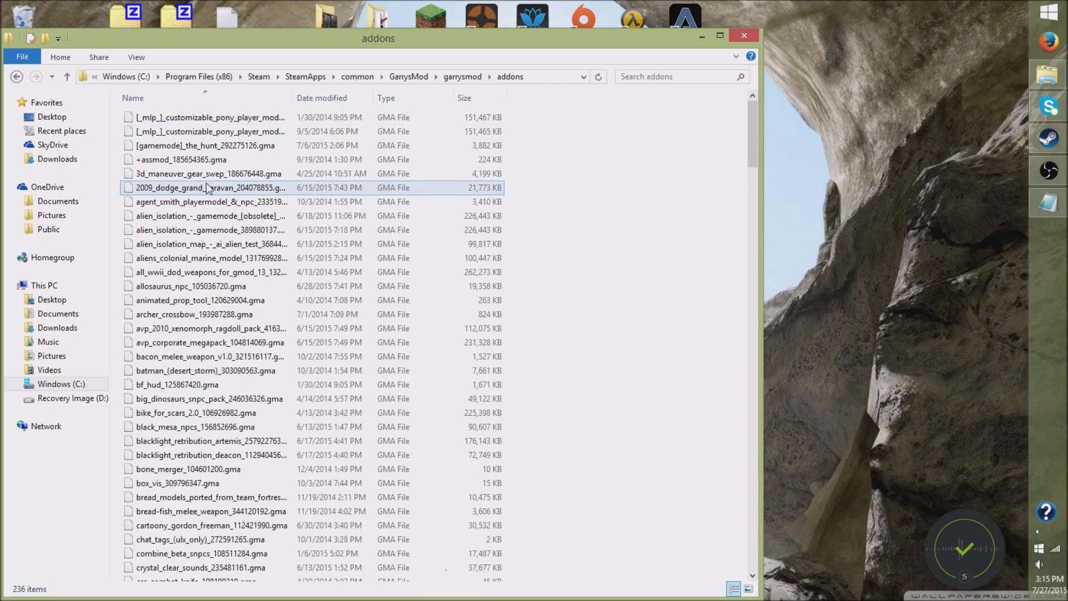
pyautogui.press('s')
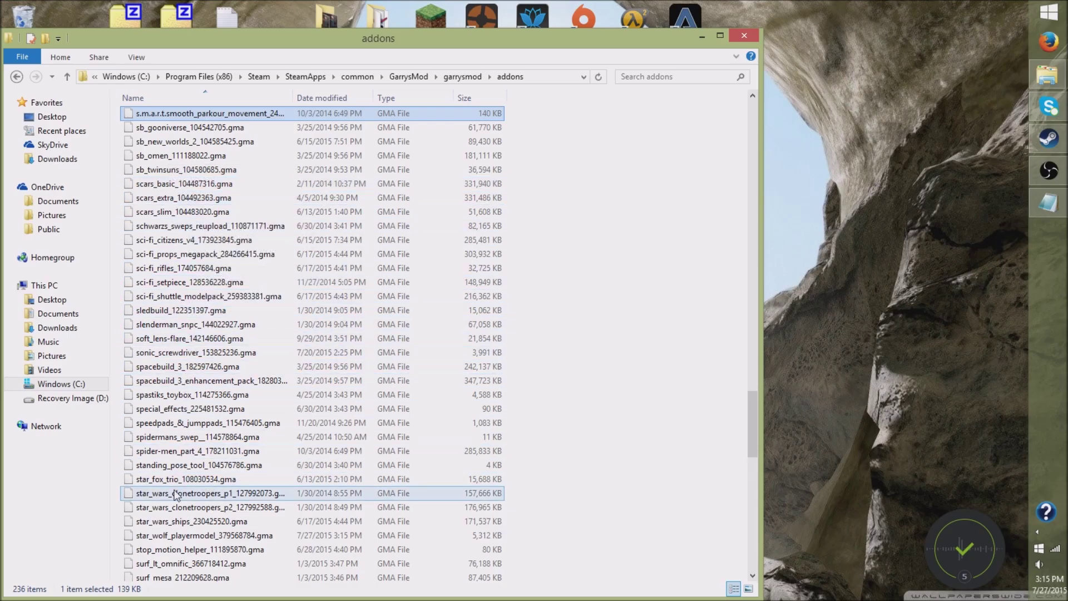
pyautogui.click(148, 536)
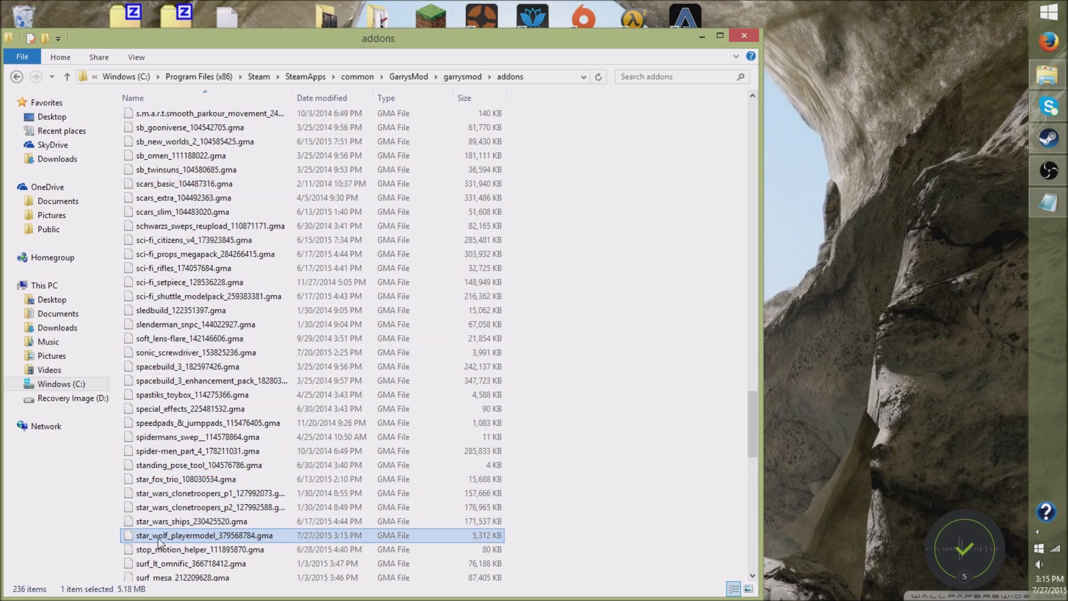
pyautogui.rightClick(221, 536)
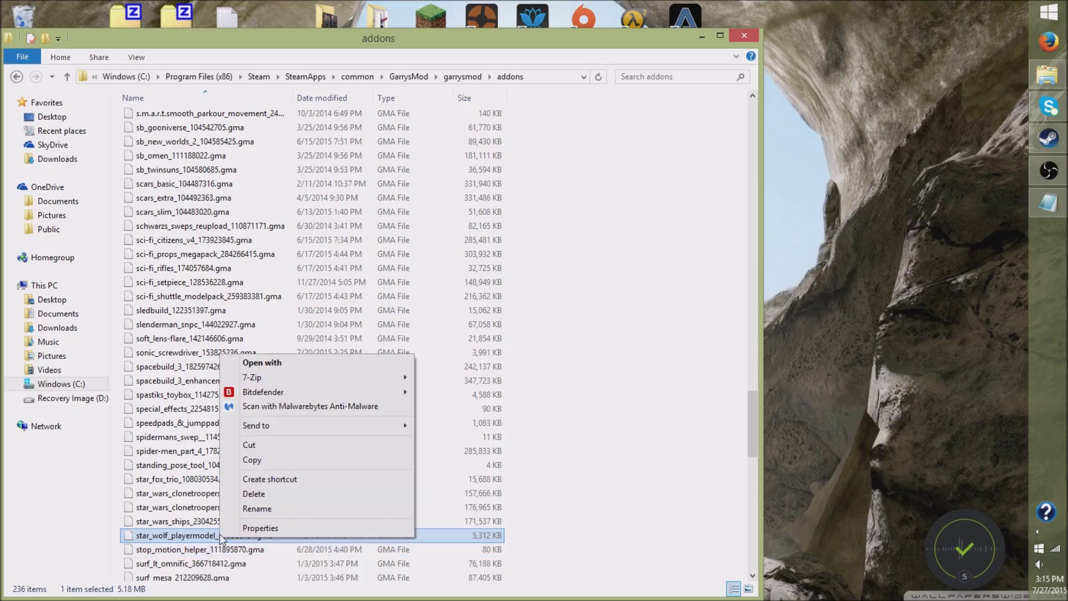
pyautogui.click(252, 460)
# - Paste the star wolf .gma into the gmpu folder
pyautogui.click(744, 35)
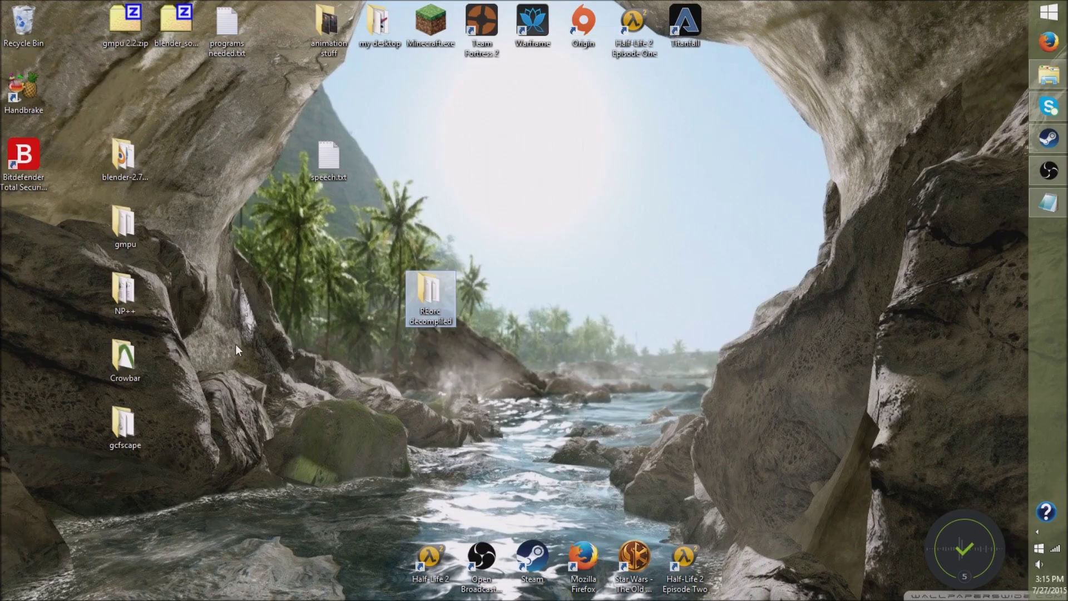
pyautogui.doubleClick(124, 228)
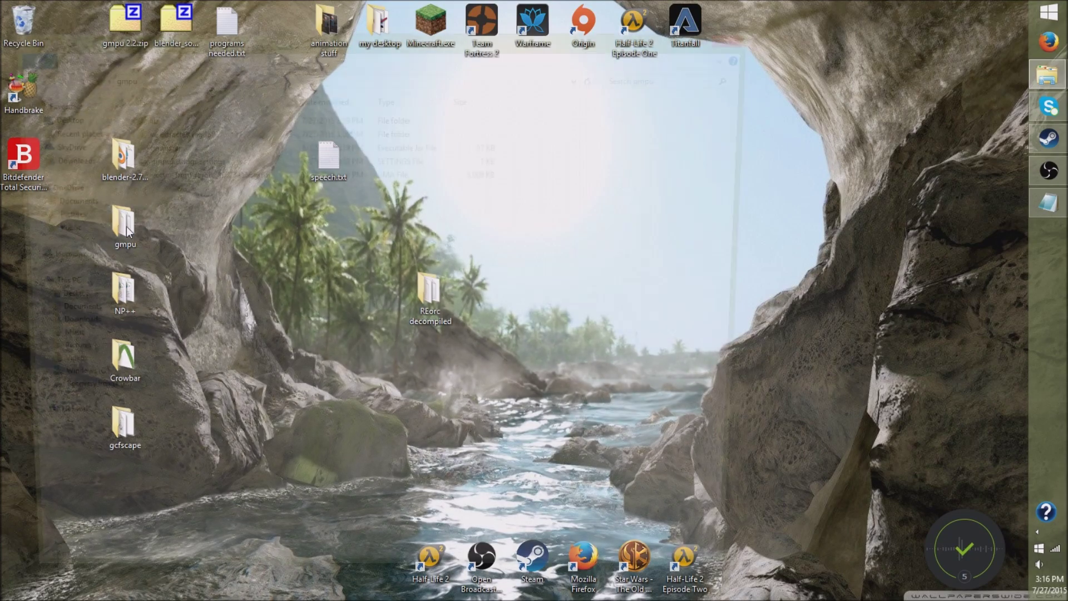
pyautogui.rightClick(257, 270)
pyautogui.click(307, 362)
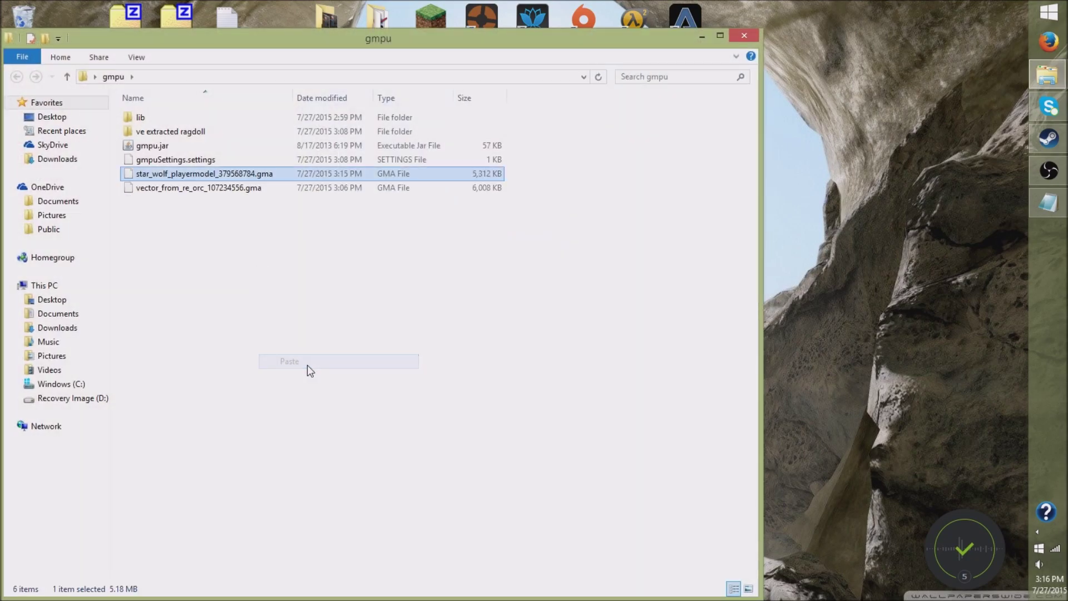
# - Create a new folder in gmpu named 'starwolf playermodel extracted'
pyautogui.rightClick(270, 286)
pyautogui.moveTo(344, 462)
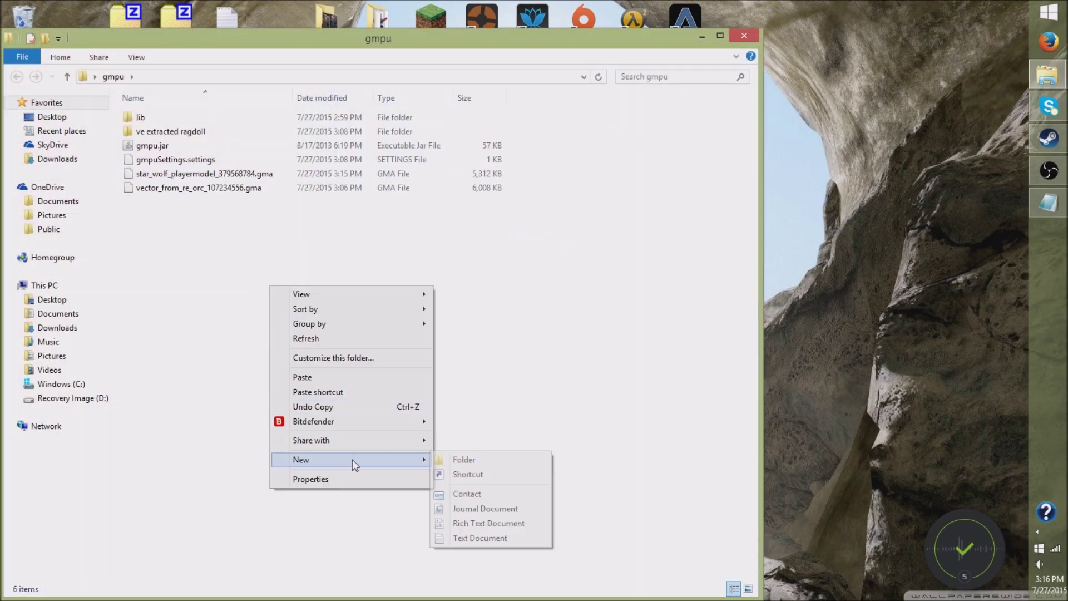
pyautogui.click(507, 461)
pyautogui.press('BackSpace')
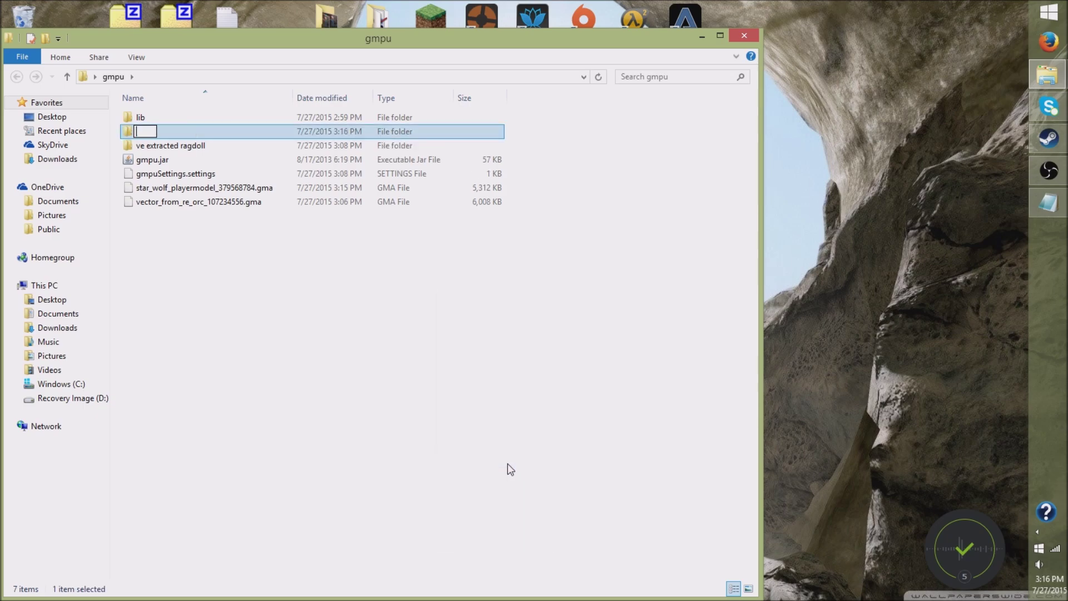
pyautogui.write('starwolf playermodel extracted')
pyautogui.click(507, 470)
# - Launch GMod Publishing Utility in Extract mode with star_wolf_playermodel_379568784.gma as input
pyautogui.doubleClick(139, 163)
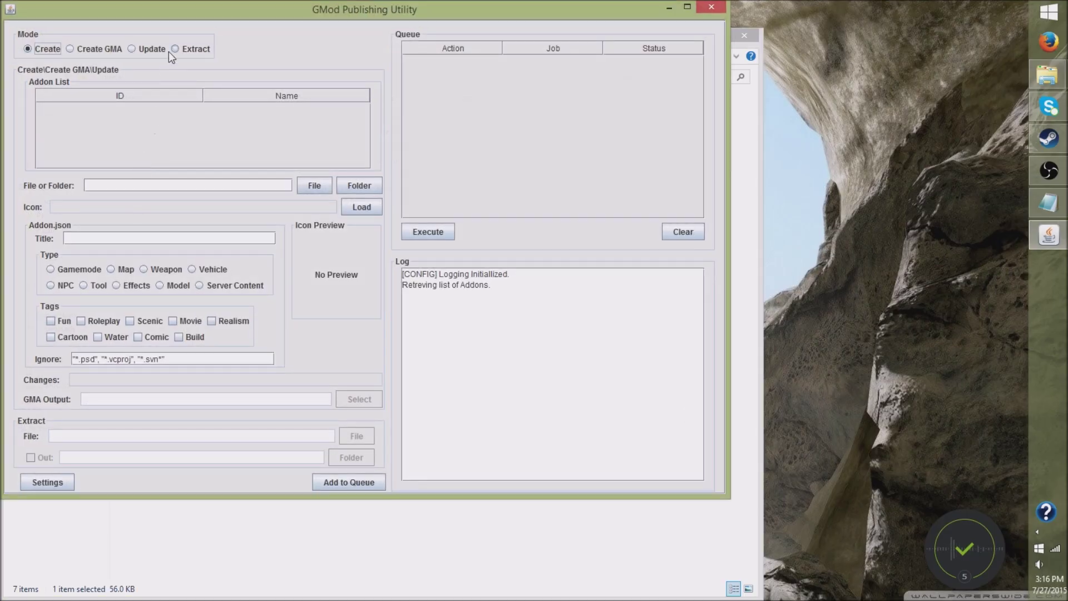
pyautogui.click(174, 50)
pyautogui.click(358, 437)
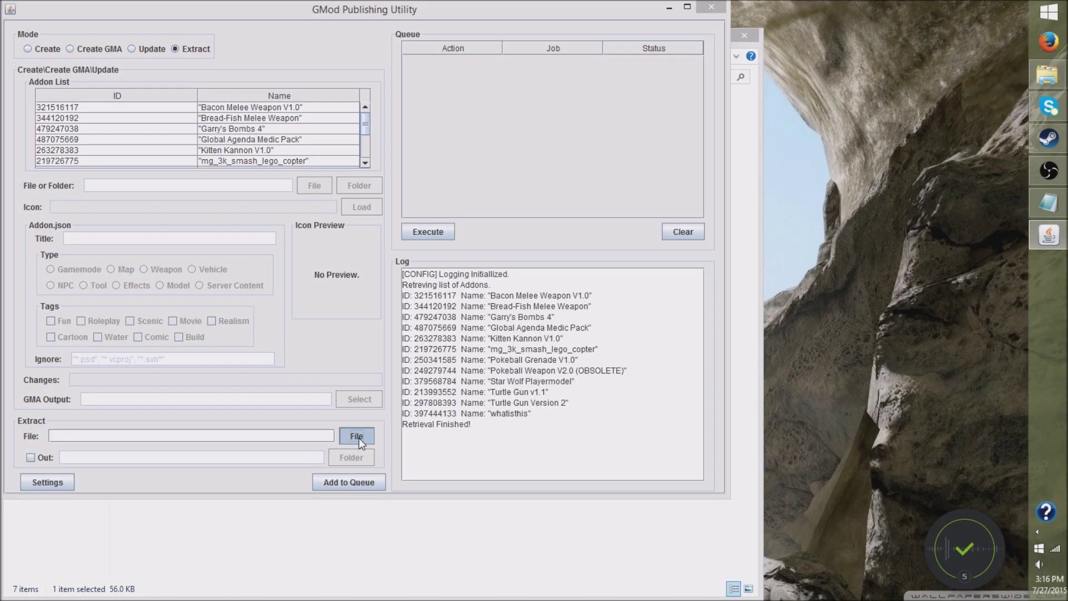
pyautogui.click(420, 164)
pyautogui.scroll(3, 415, 207)
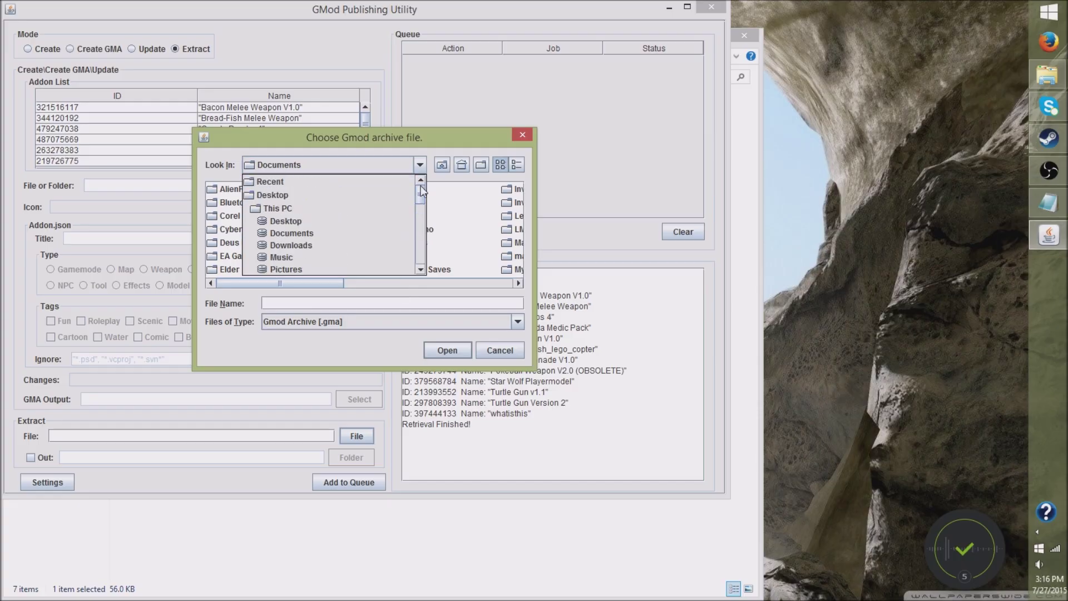
pyautogui.click(304, 195)
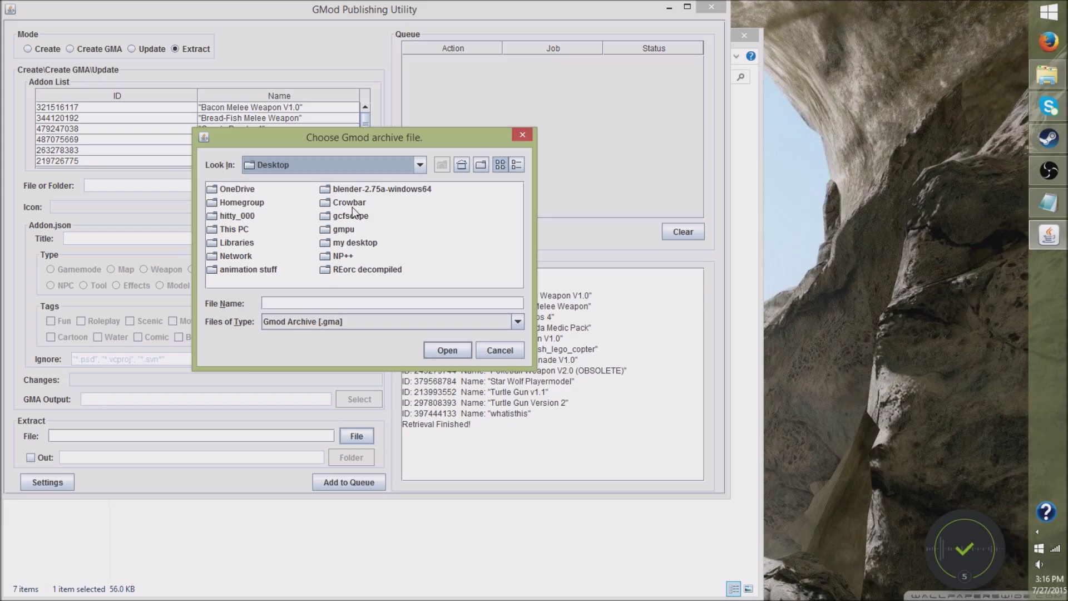
pyautogui.doubleClick(343, 229)
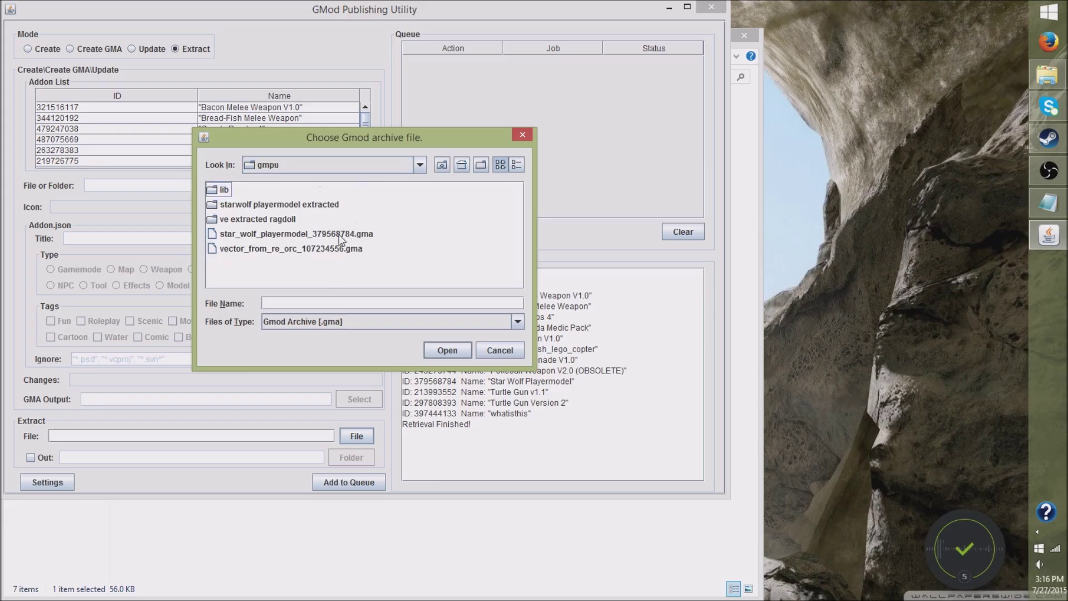
pyautogui.click(242, 234)
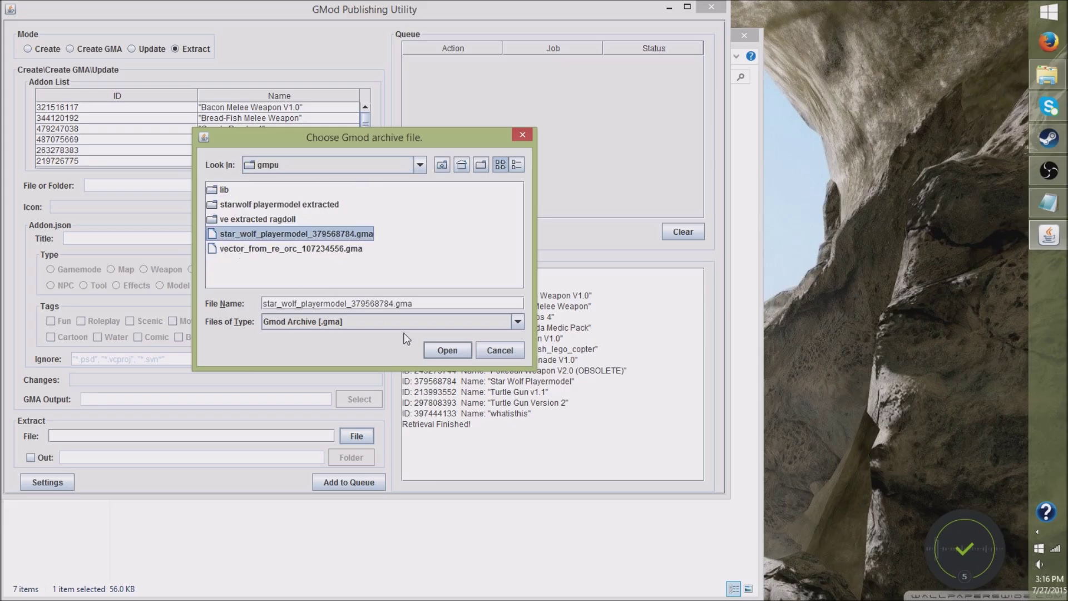
pyautogui.click(439, 356)
# - Output to 'starwolf playermodel extracted', queue and execute the extraction, then close the utility
pyautogui.click(31, 459)
pyautogui.click(349, 467)
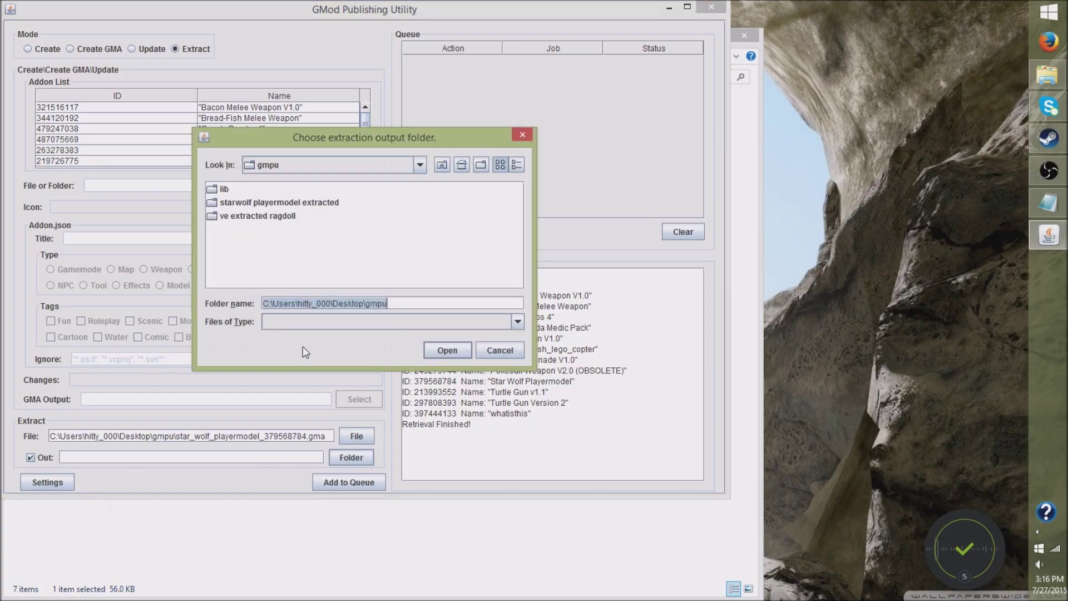
pyautogui.click(232, 204)
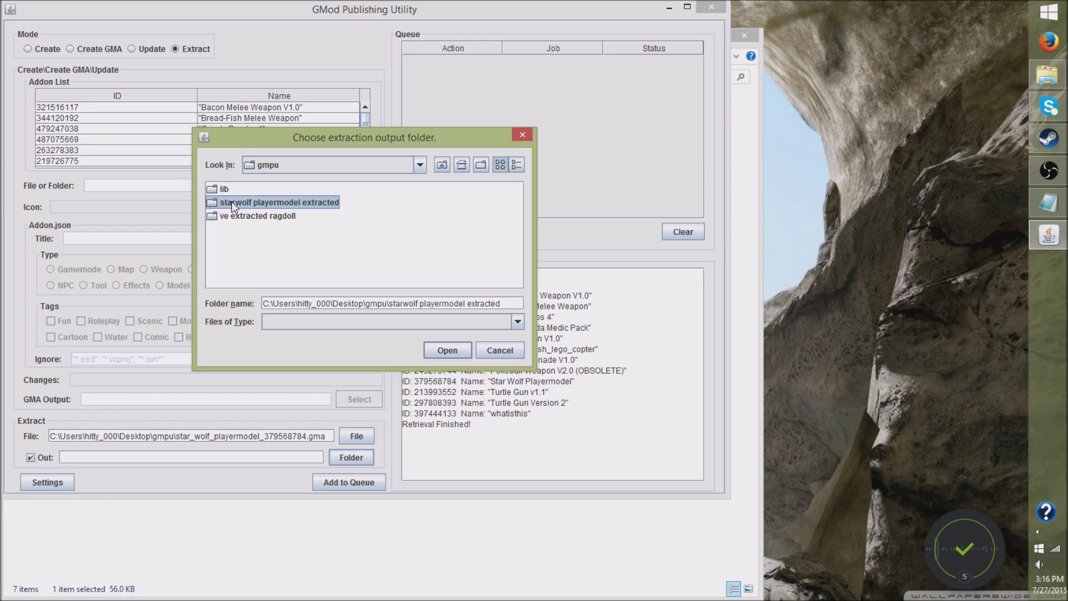
pyautogui.click(445, 351)
pyautogui.click(339, 482)
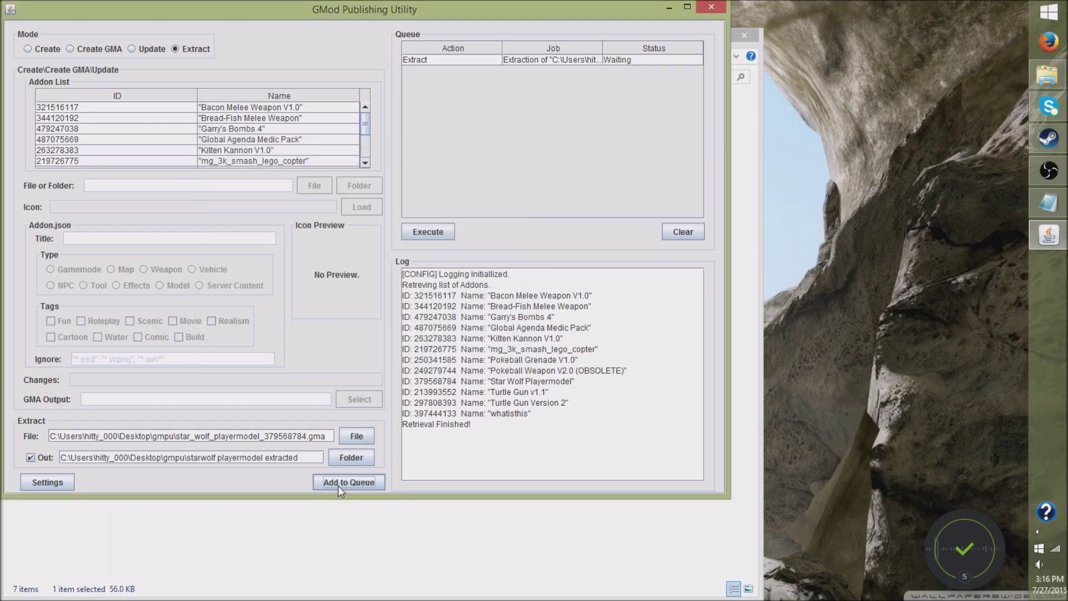
pyautogui.click(426, 231)
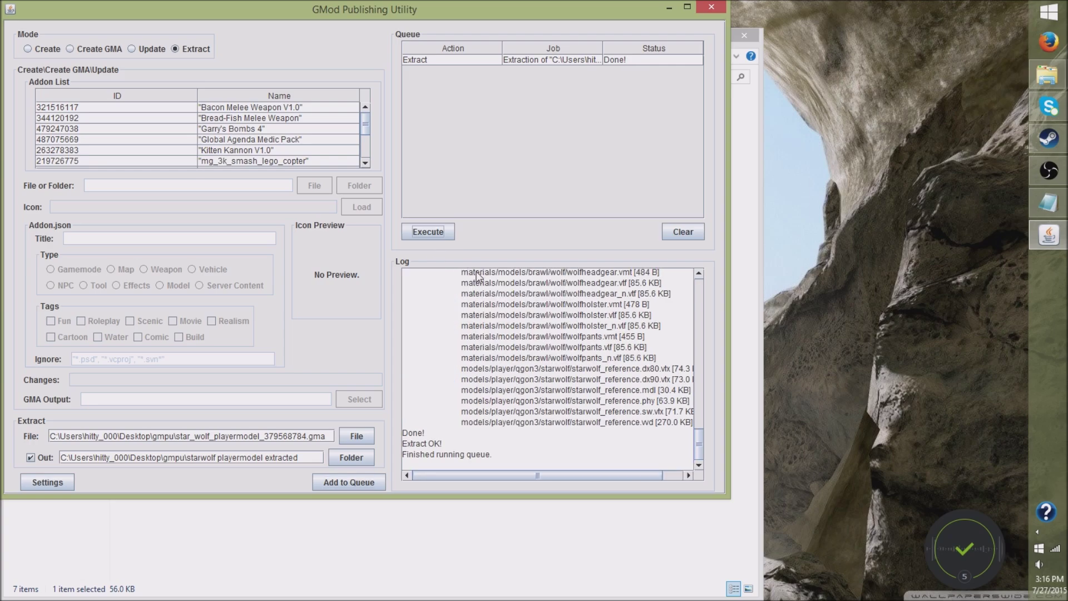
pyautogui.click(708, 9)
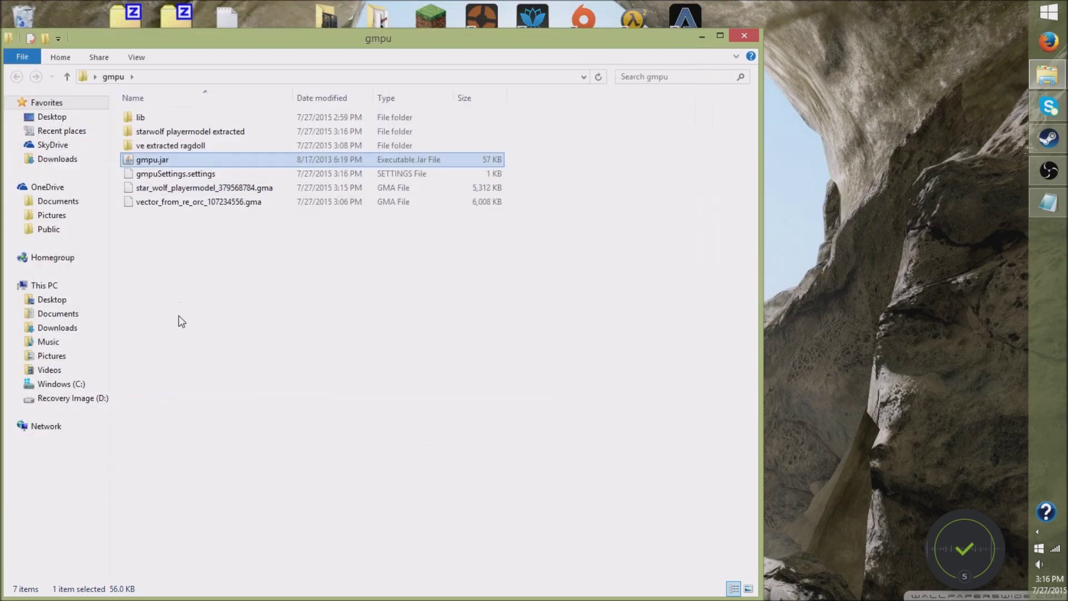
# - Copy the six starwolf_reference files from models\player\qgon3\starwolf in the extracted folder
pyautogui.click(179, 315)
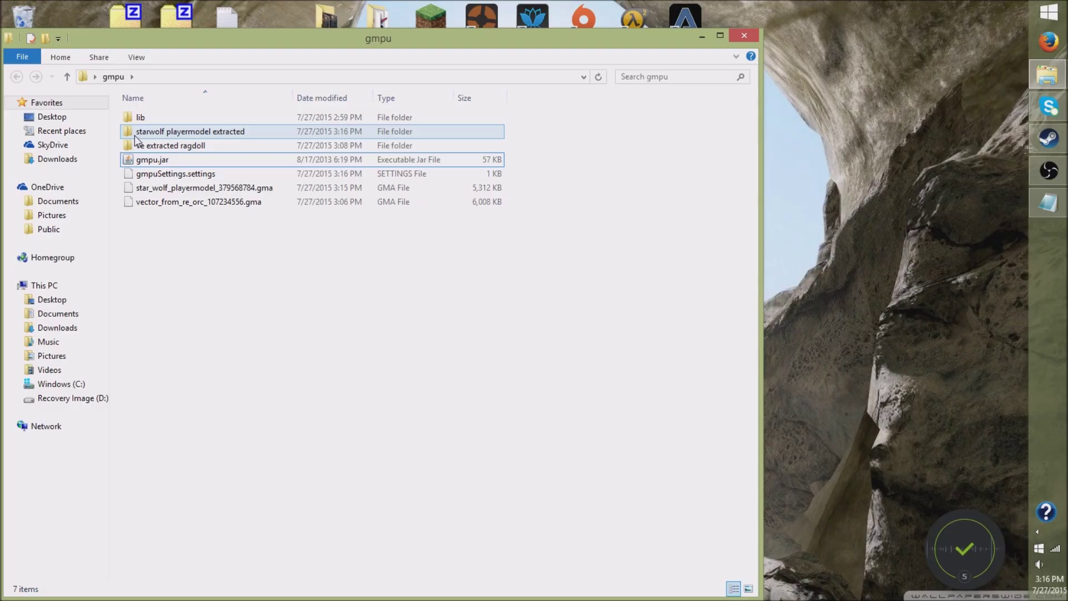
pyautogui.doubleClick(178, 133)
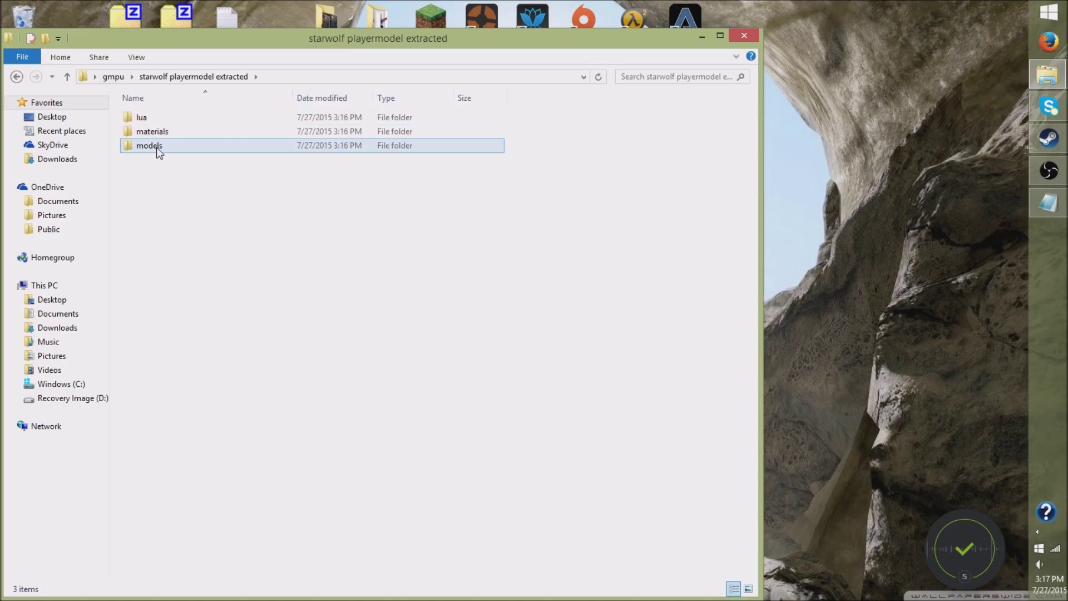
pyautogui.doubleClick(155, 146)
pyautogui.doubleClick(147, 117)
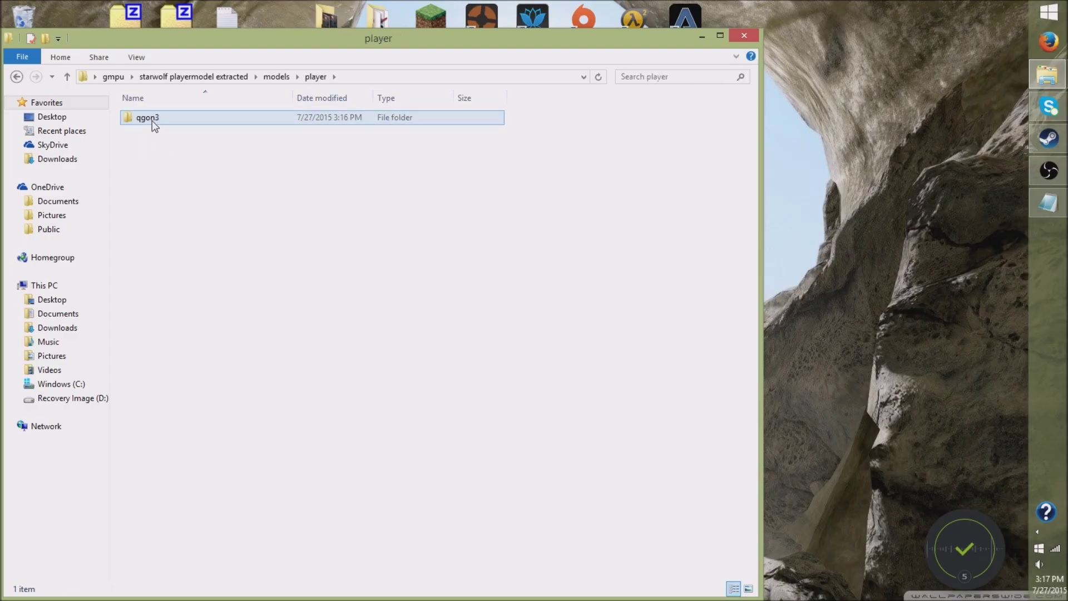
pyautogui.doubleClick(152, 120)
pyautogui.doubleClick(152, 120)
pyautogui.moveTo(198, 352); pyautogui.dragTo(192, 117)
pyautogui.rightClick(202, 162)
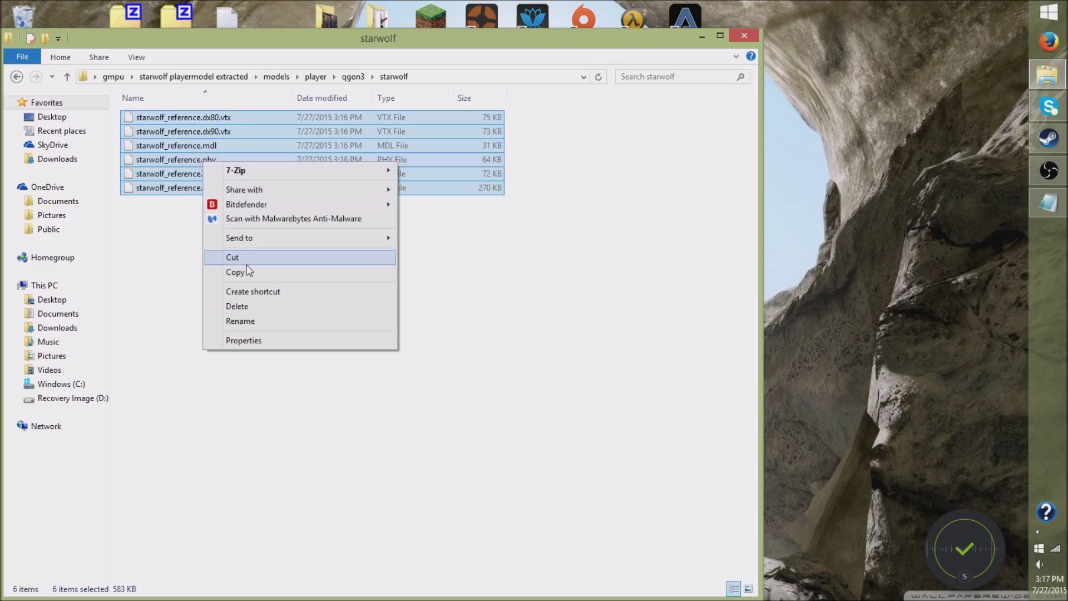
pyautogui.click(246, 270)
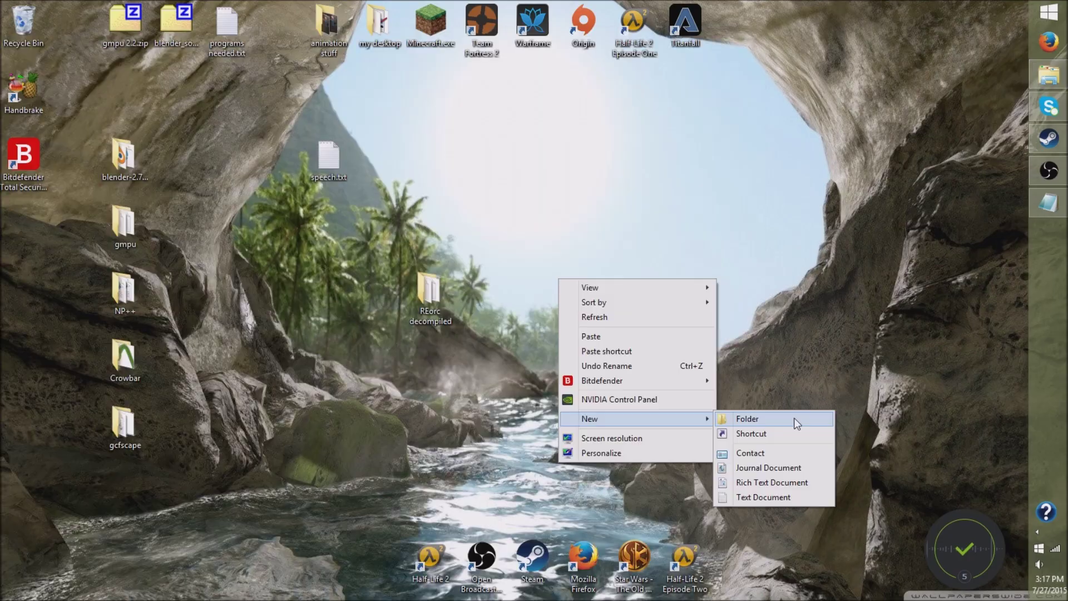
# - Create a new desktop folder named 'sw decompiled'
pyautogui.click(796, 418)
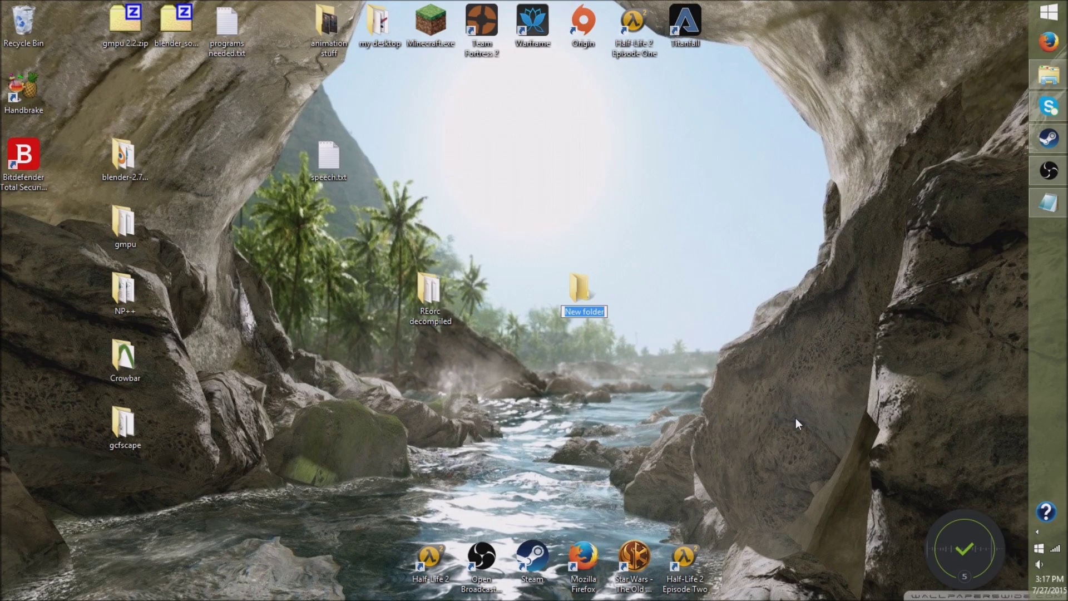
pyautogui.press('BackSpace')
pyautogui.write('sw decompiled')
pyautogui.press('Return')
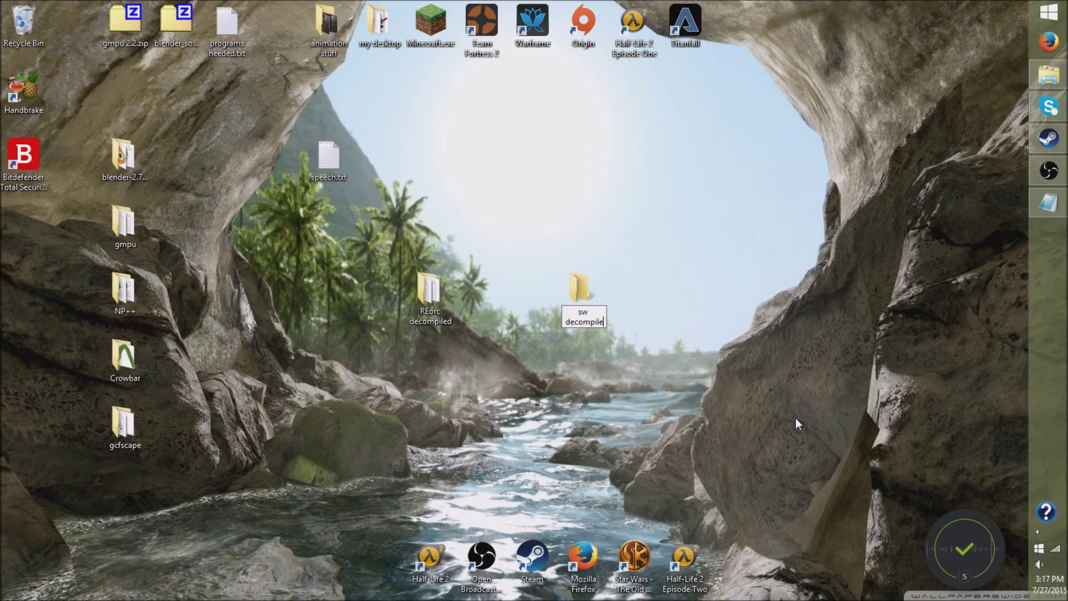
# - Paste the six model files into 'sw decompiled' and close the window
pyautogui.doubleClick(590, 287)
pyautogui.rightClick(313, 267)
pyautogui.click(369, 358)
pyautogui.click(556, 223)
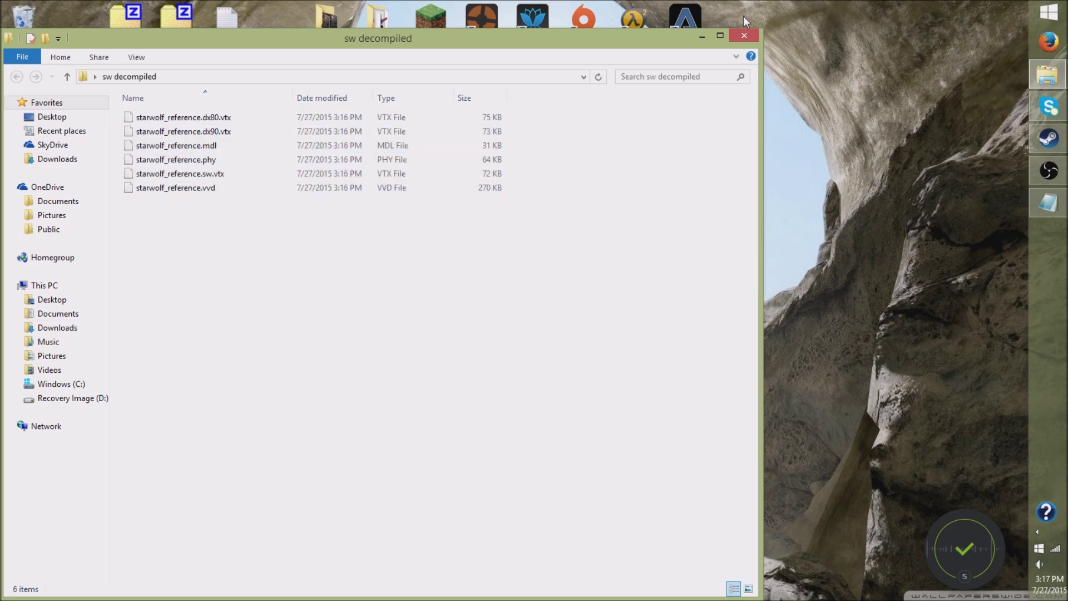
pyautogui.click(745, 36)
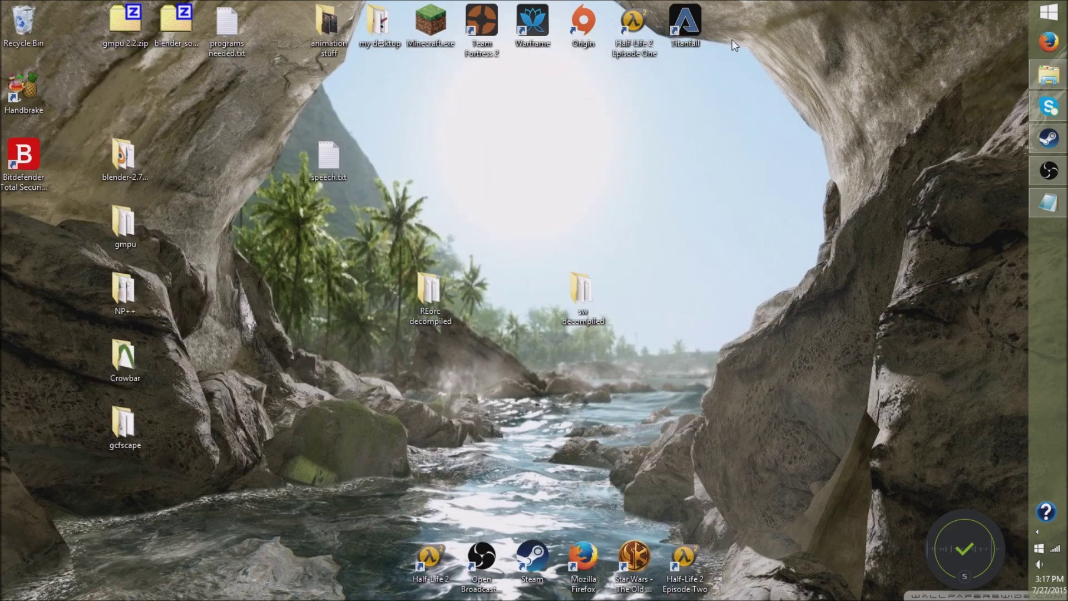
# - Launch Crowbar, load Desktop\sw decompiled\starwolf_reference.mdl, and start decompiling it
pyautogui.doubleClick(129, 364)
pyautogui.doubleClick(146, 145)
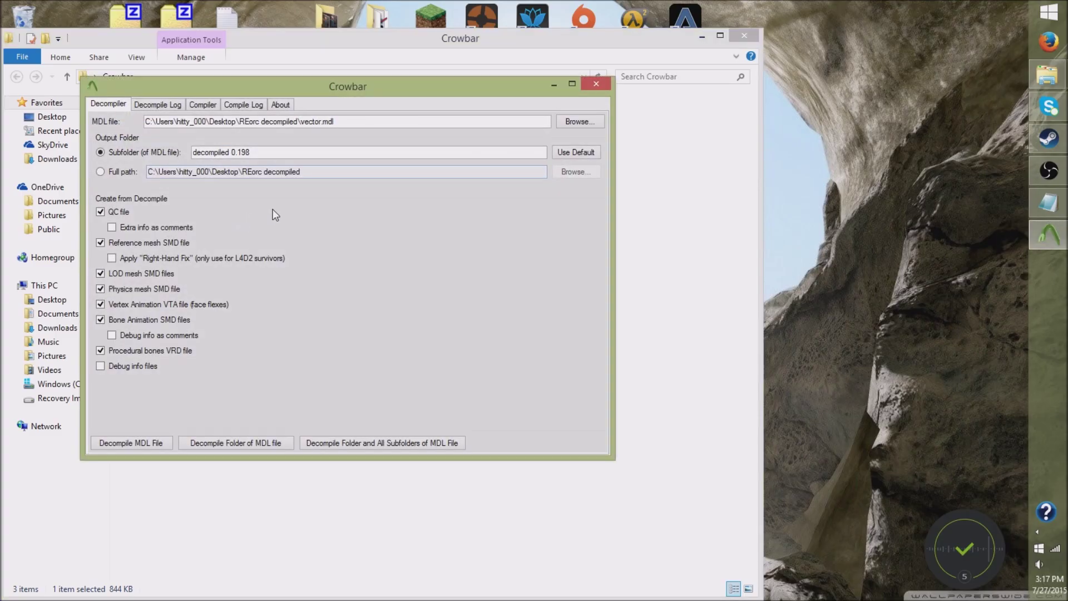
pyautogui.click(578, 122)
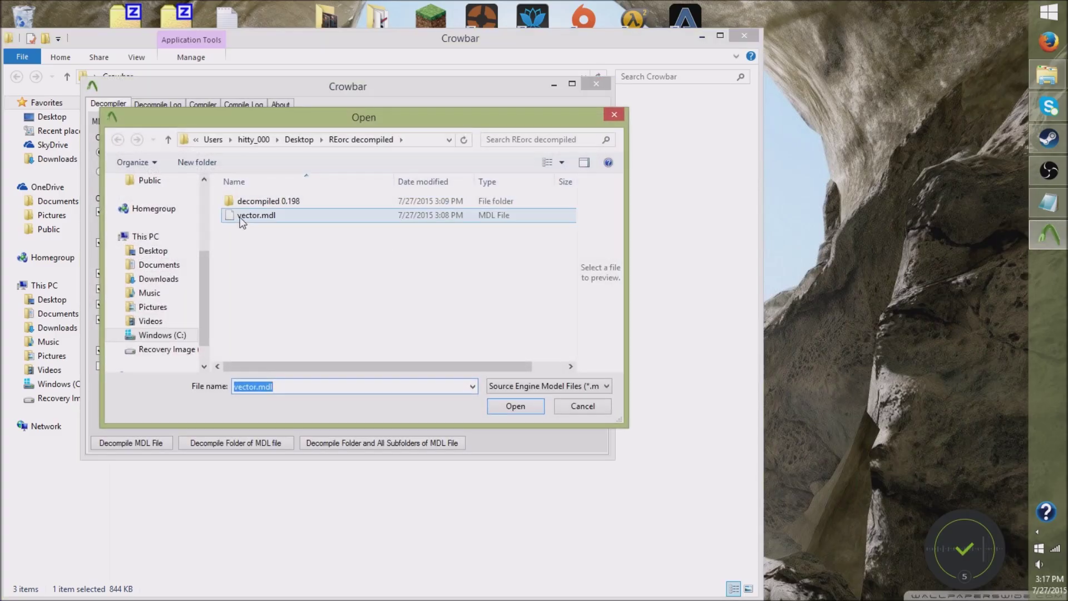
pyautogui.click(287, 140)
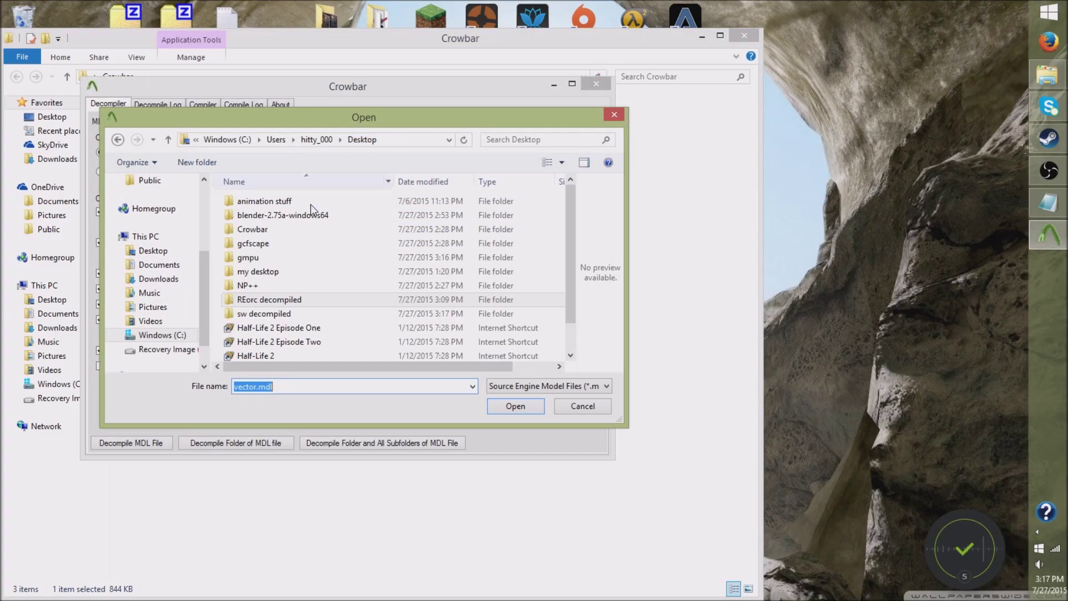
pyautogui.doubleClick(275, 307)
pyautogui.click(250, 205)
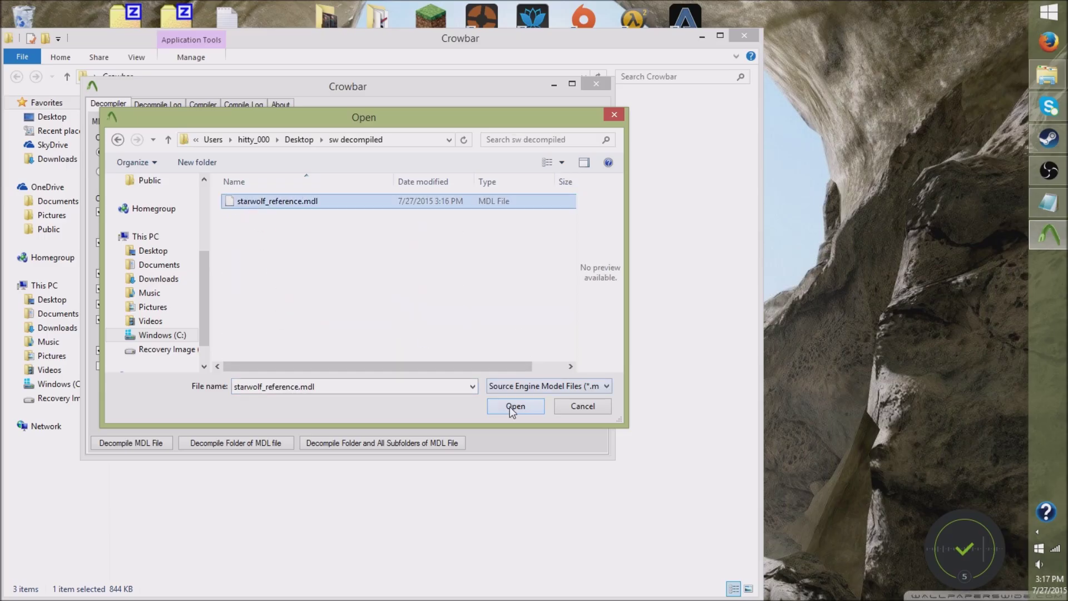
pyautogui.click(508, 406)
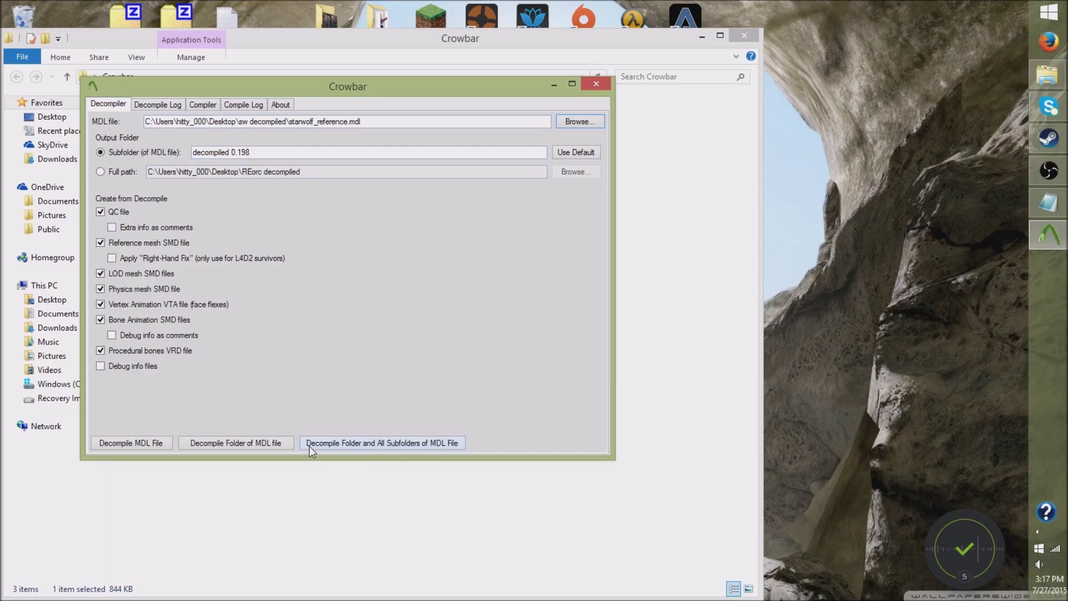
pyautogui.click(433, 445)
# - Launch Blender from the blender-2.75a-windows64 folder and delete the default cube
pyautogui.press('super+d')
pyautogui.doubleClick(121, 159)
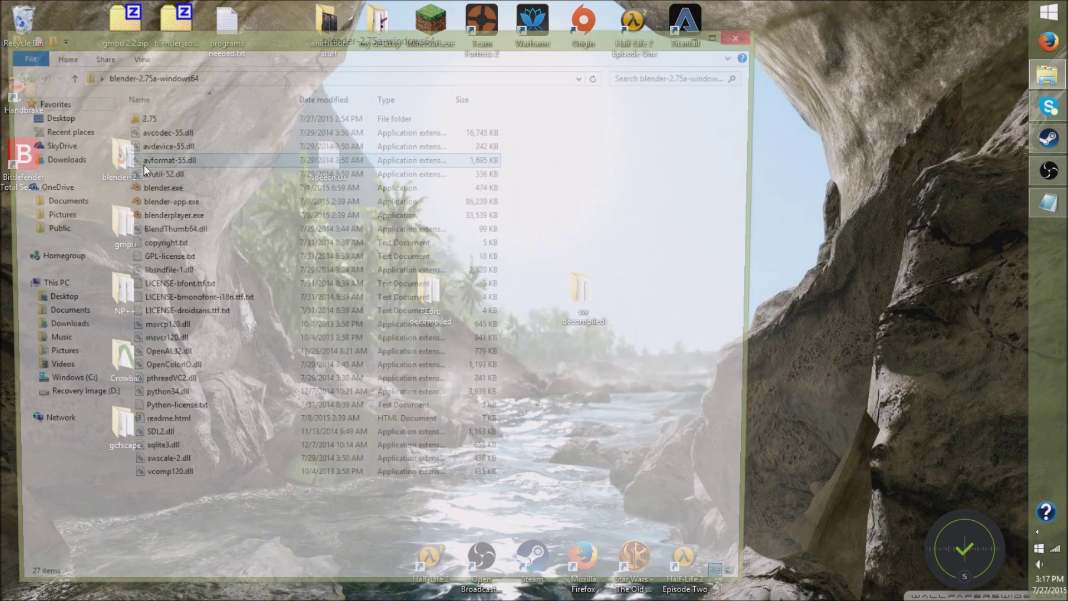
pyautogui.doubleClick(196, 189)
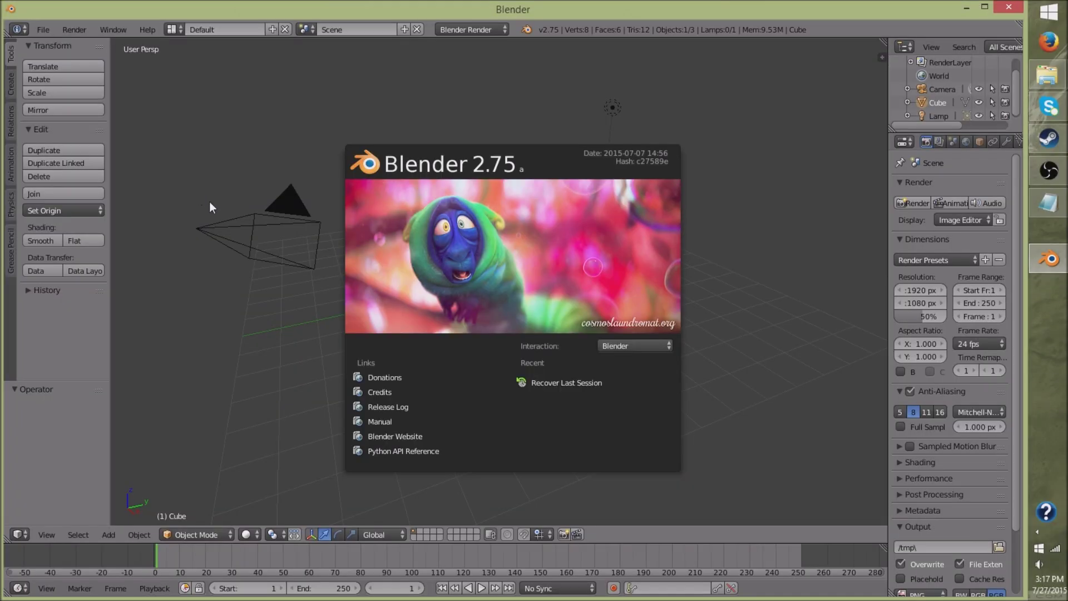
pyautogui.click(210, 203)
pyautogui.press('x')
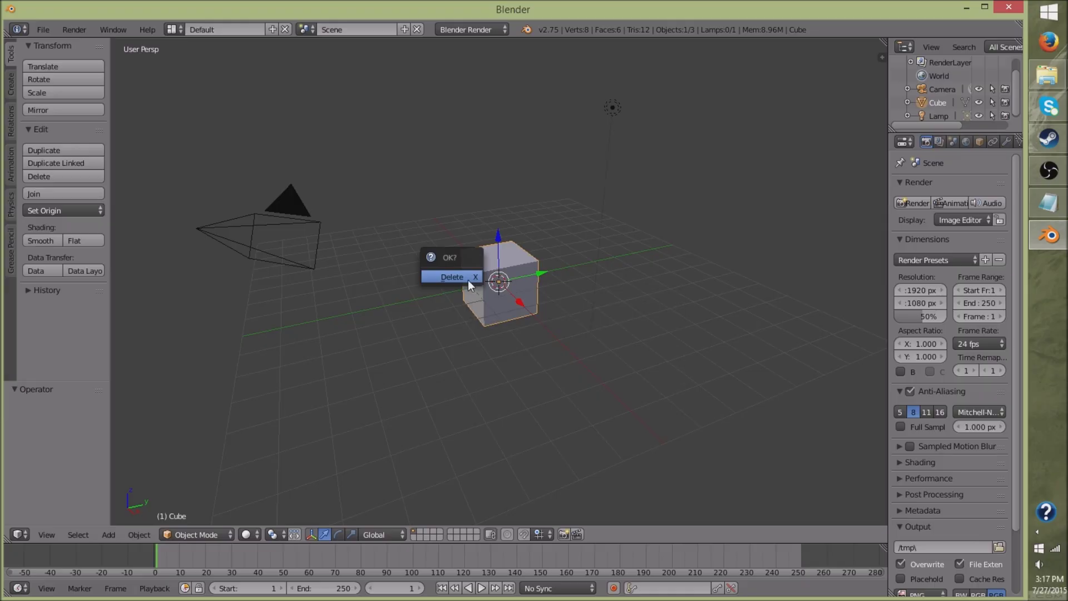
pyautogui.click(469, 279)
# - Import vector_reference.smd from REorc decompiled\decompiled 0.198 via the Source Engine importer
pyautogui.click(43, 29)
pyautogui.moveTo(109, 275)
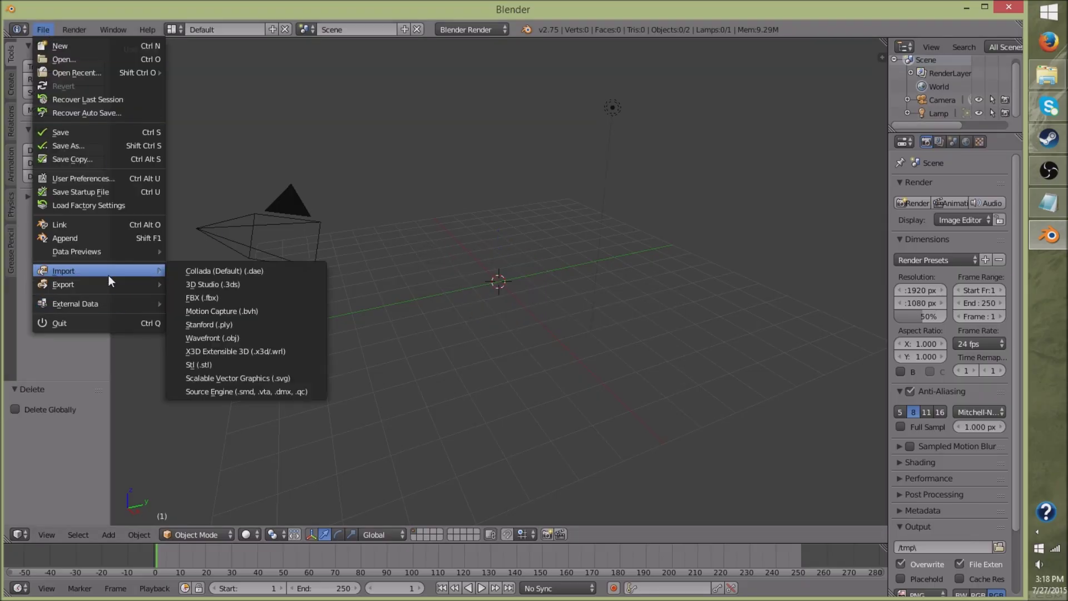
pyautogui.click(226, 386)
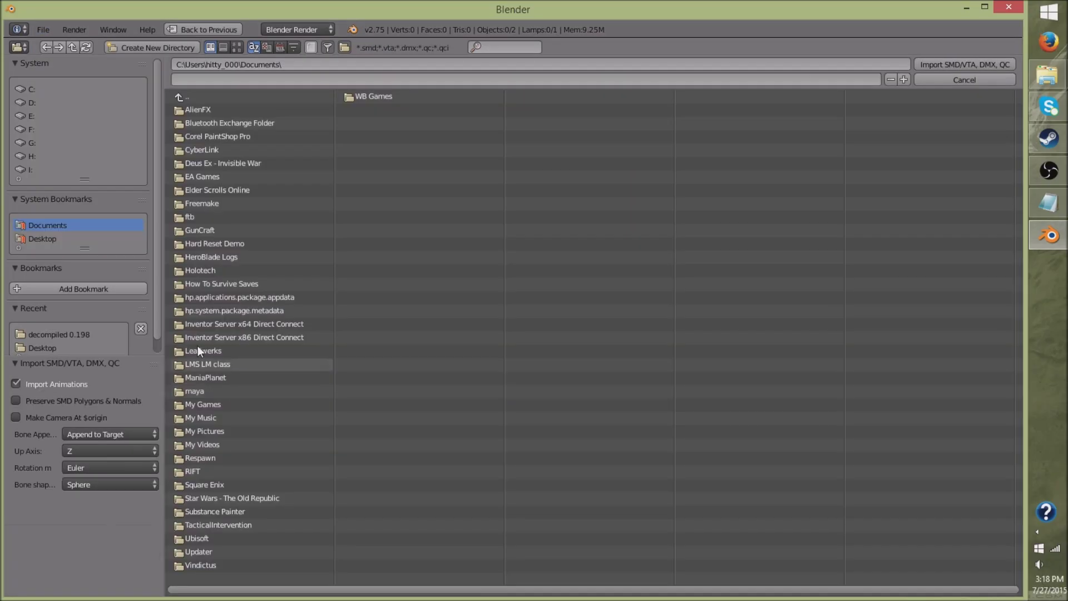
pyautogui.click(49, 346)
pyautogui.click(212, 205)
pyautogui.click(199, 115)
pyautogui.click(225, 163)
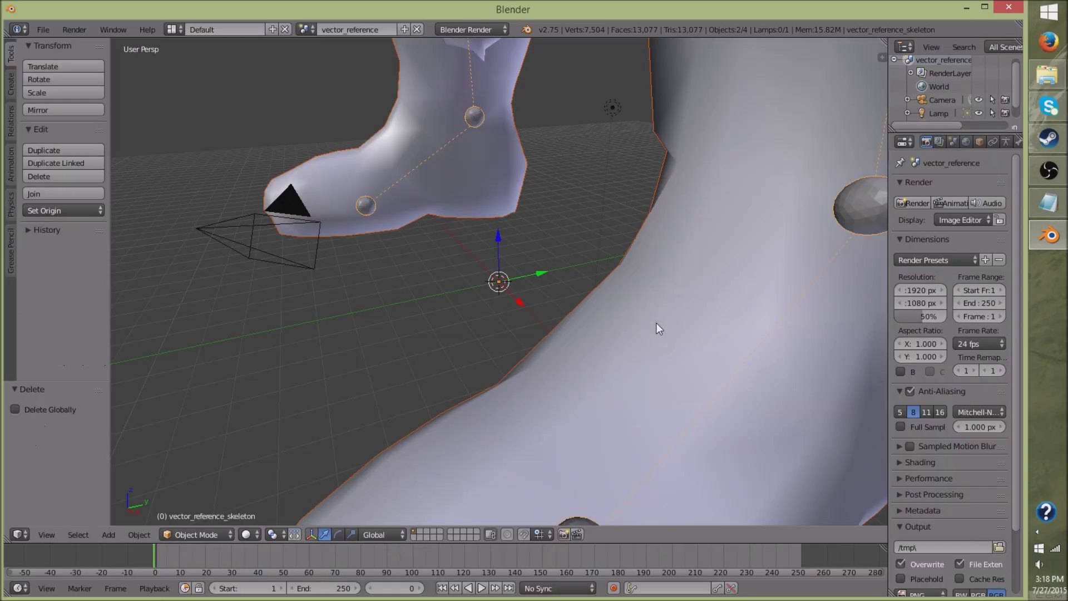
pyautogui.scroll(-10, 453, 327)
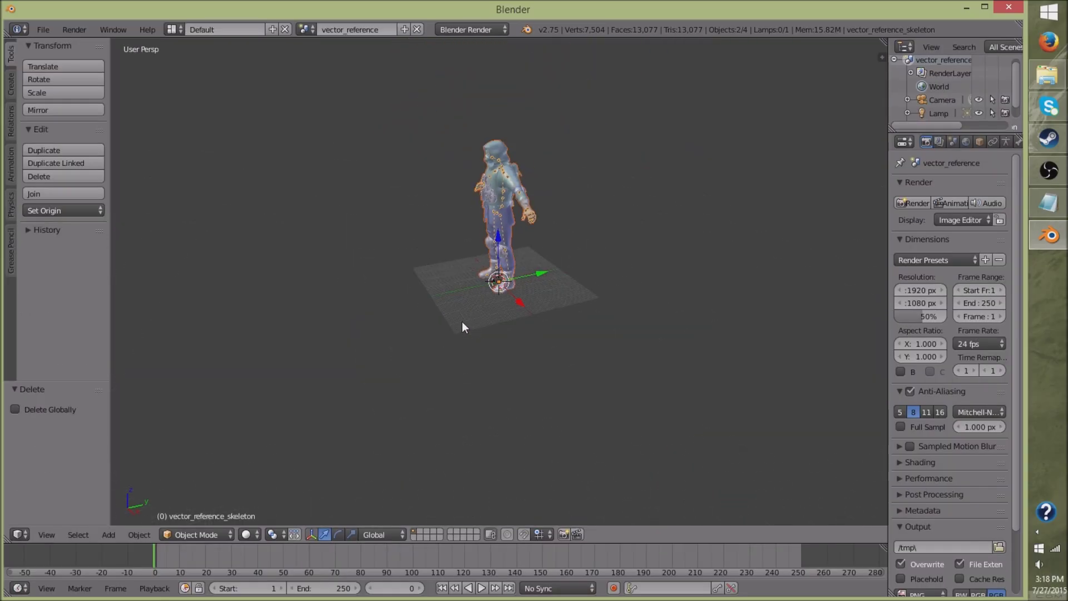
# - Orbit to a front view, select the vector skeleton, and start deleting it
pyautogui.moveTo(321, 320); pyautogui.dragTo(431, 295)
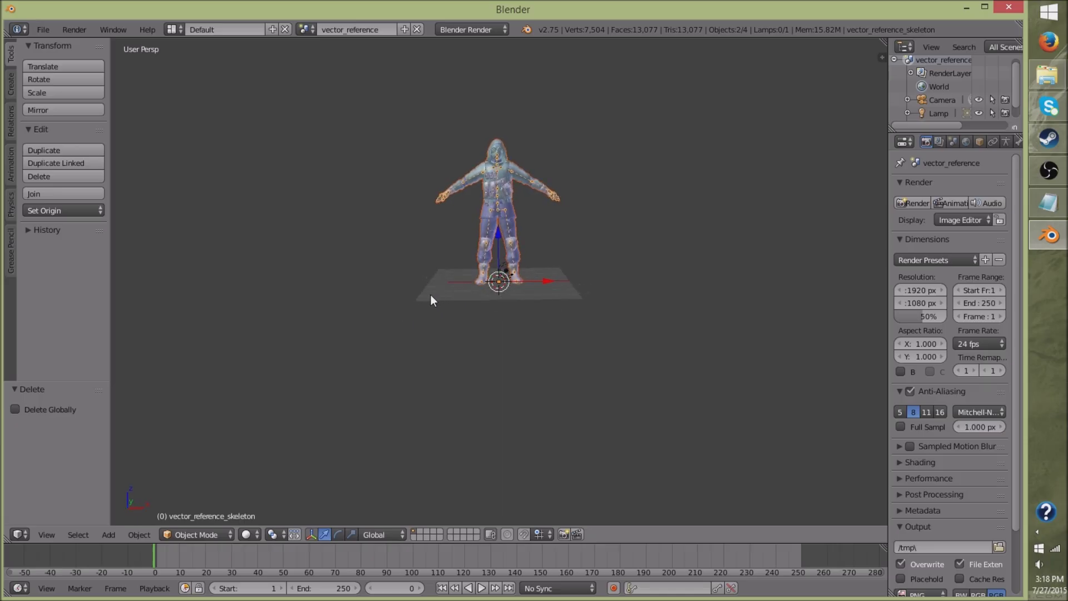
pyautogui.rightClick(502, 204)
pyautogui.rightClick(500, 203)
pyautogui.press('x')
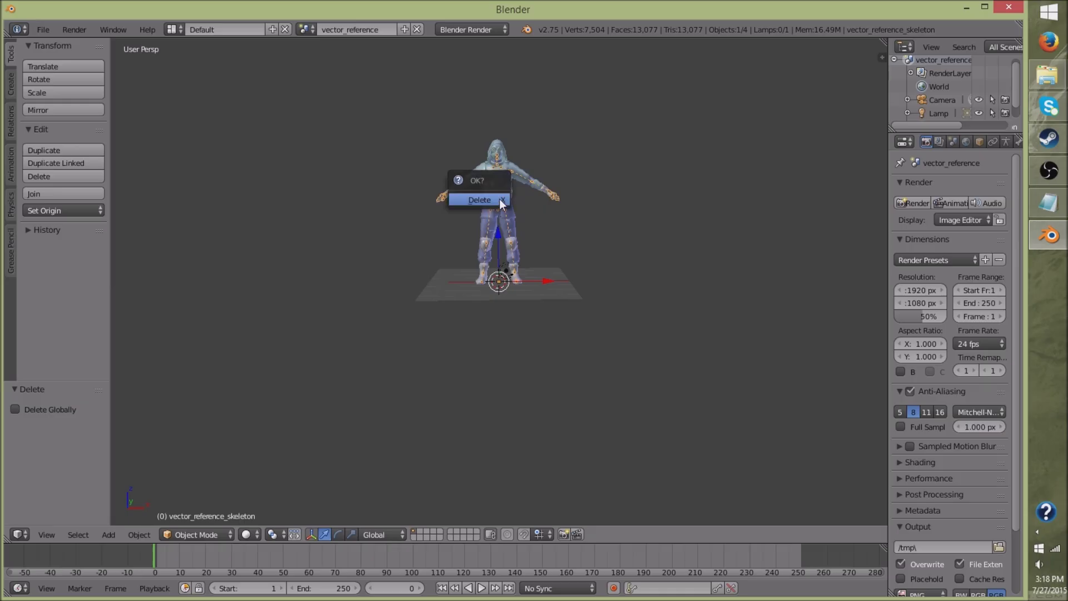
# - Delete the vector_reference_skeleton armature and frame the whole Vector character mesh in view
pyautogui.click(467, 201)
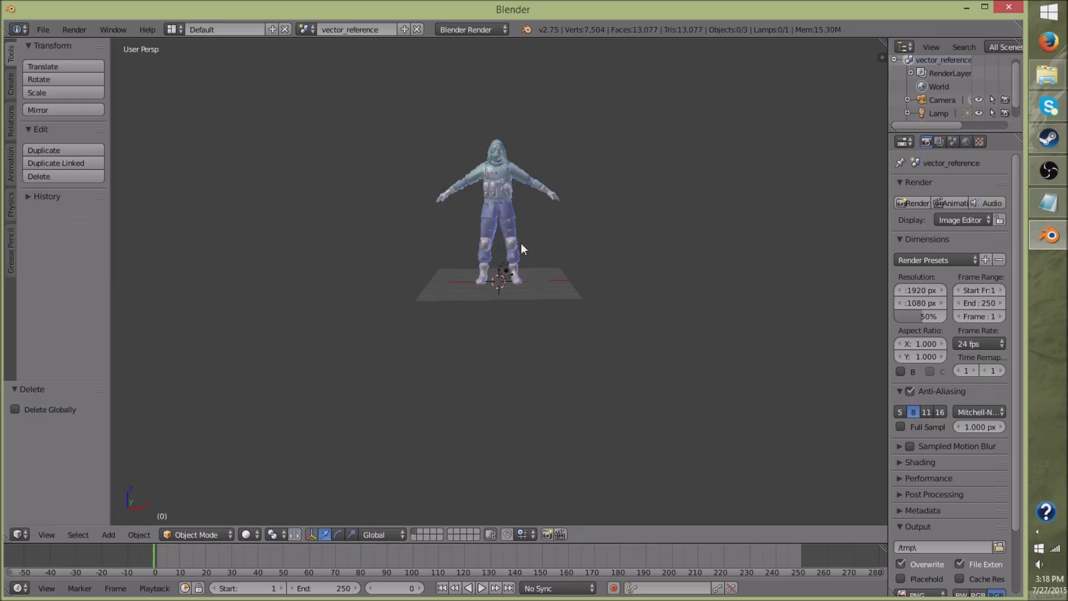
pyautogui.scroll(5, 563, 268)
pyautogui.moveTo(575, 235); pyautogui.dragTo(576, 379)
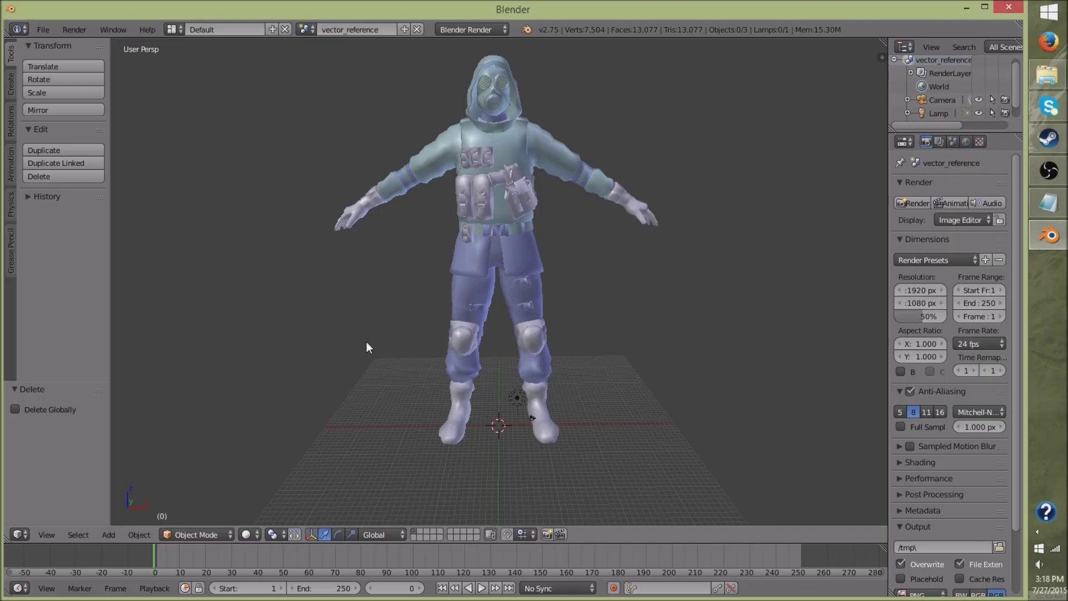
# - Import starwolf_reference_reference.smd from Desktop > sw decompiled > decompiled 0.198, then select the Star Wolf mesh
pyautogui.click(42, 29)
pyautogui.moveTo(58, 270)
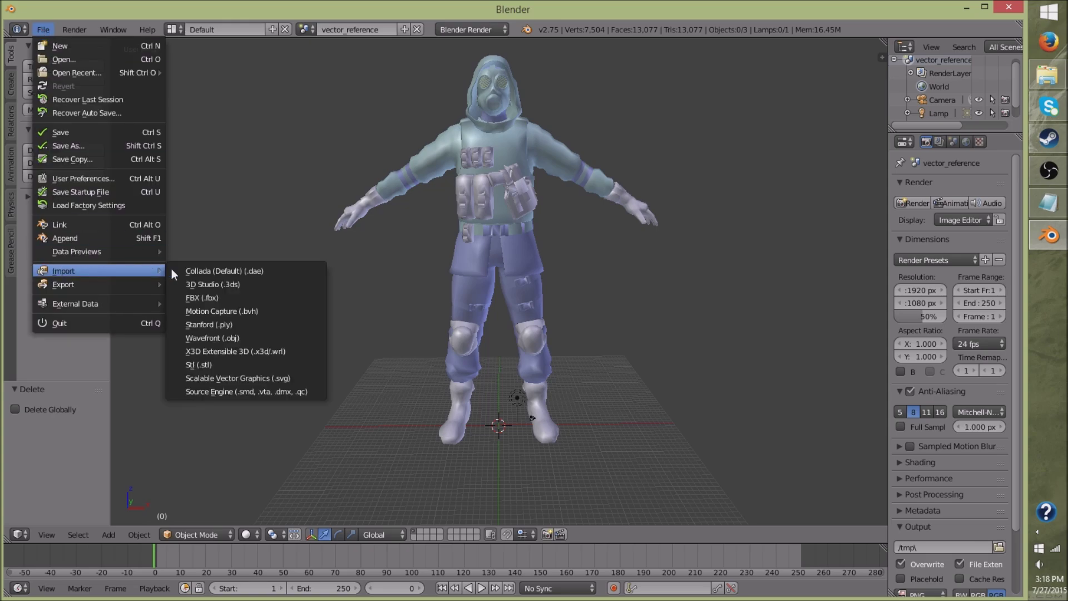
pyautogui.click(224, 393)
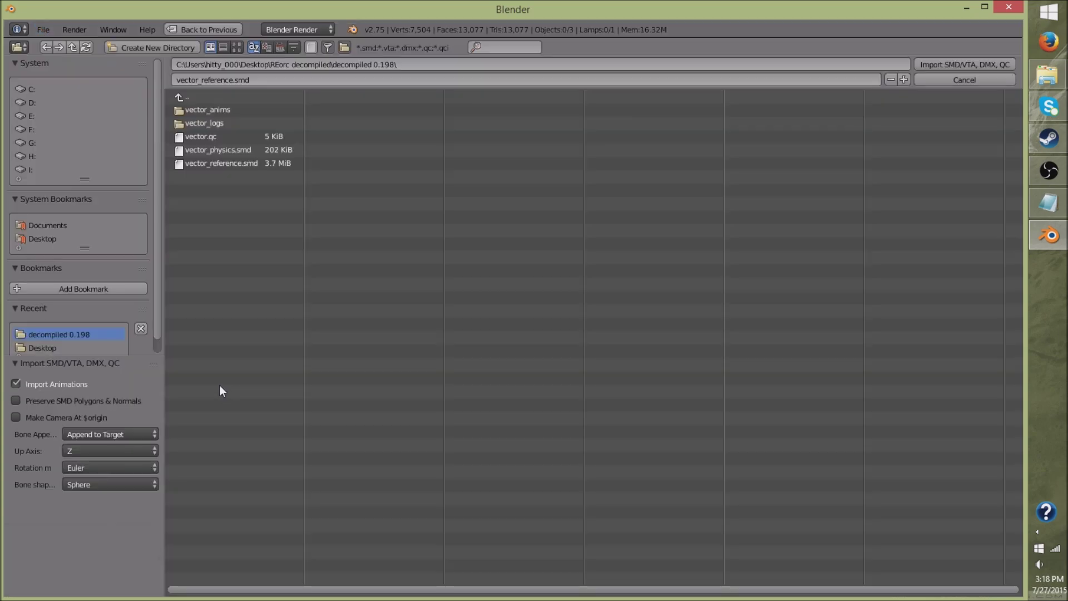
pyautogui.click(47, 349)
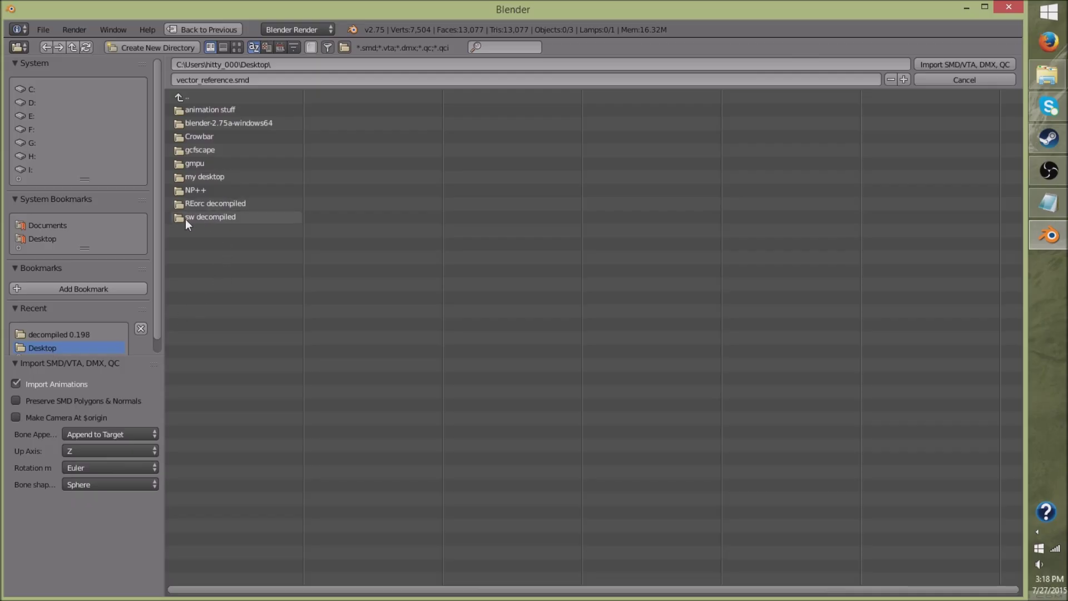
pyautogui.click(212, 221)
pyautogui.click(199, 112)
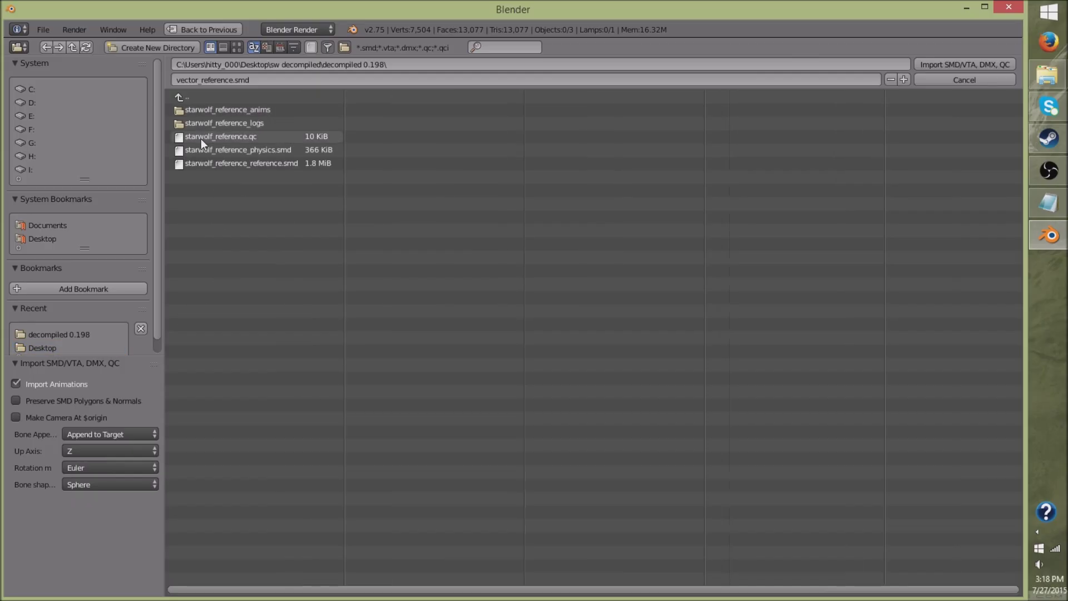
pyautogui.click(269, 164)
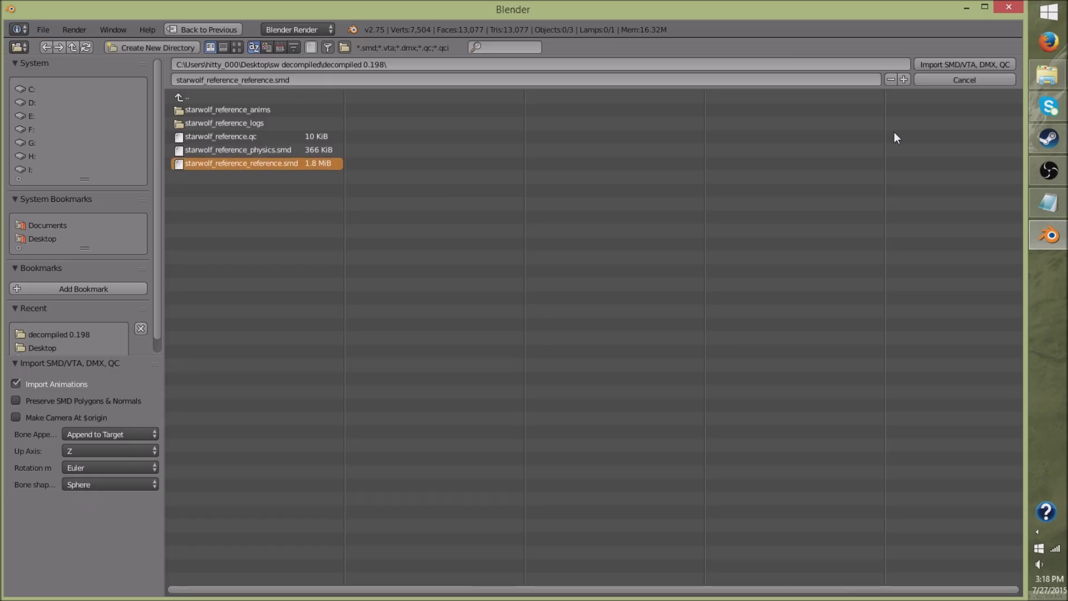
pyautogui.click(948, 64)
pyautogui.moveTo(659, 315); pyautogui.dragTo(658, 341)
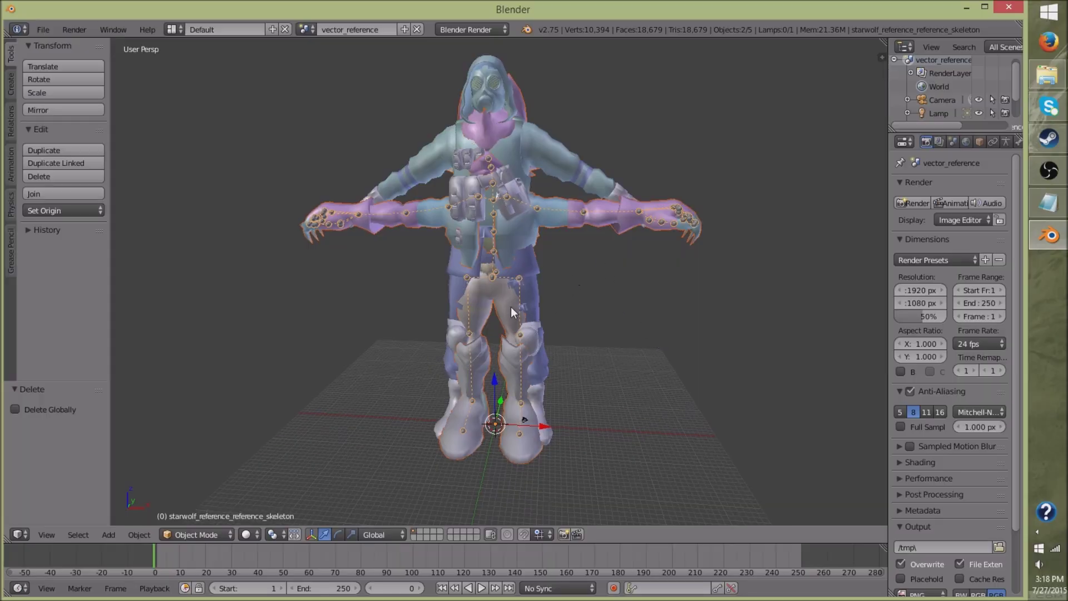
pyautogui.rightClick(493, 132)
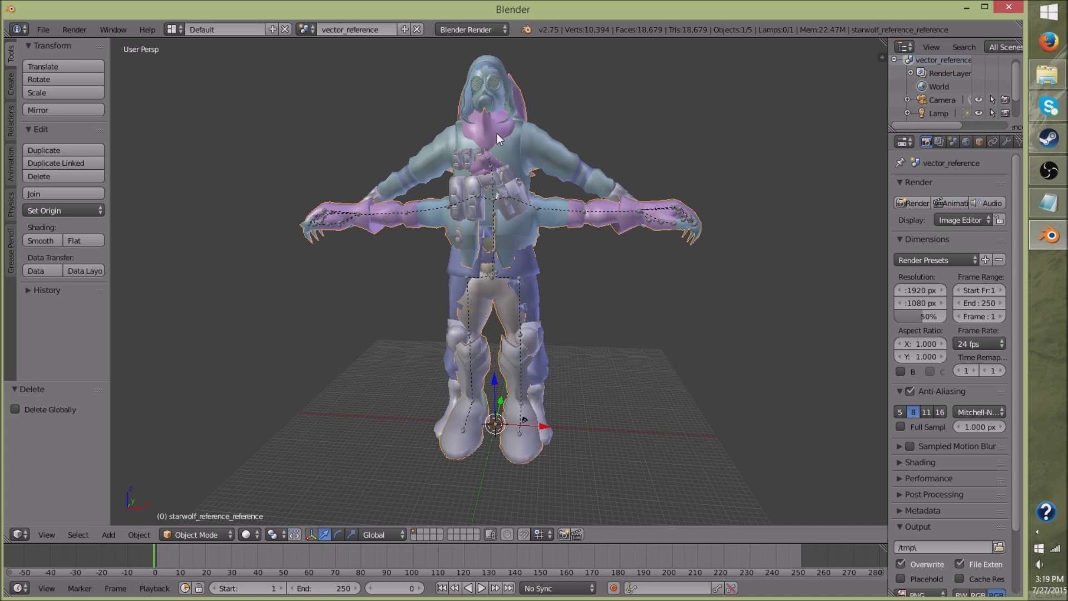
# - Remove the Star Wolf character mesh, then orbit and zoom to inspect the remaining skeleton
pyautogui.press('x')
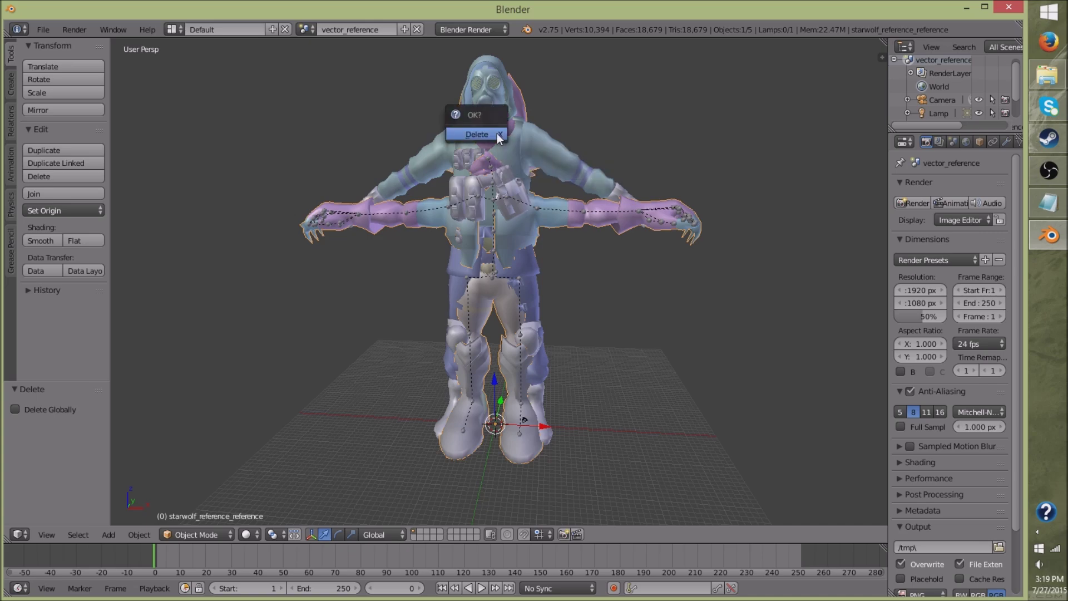
pyautogui.click(497, 132)
pyautogui.moveTo(542, 233)
pyautogui.mouseDown()
pyautogui.moveTo(579, 219)
pyautogui.moveTo(722, 236)
pyautogui.moveTo(583, 267)
pyautogui.moveTo(405, 226)
pyautogui.moveTo(527, 228)
pyautogui.moveTo(583, 251)
pyautogui.moveTo(548, 249)
pyautogui.moveTo(559, 268)
pyautogui.moveTo(539, 239)
pyautogui.mouseUp()
pyautogui.scroll(3, 540, 239)
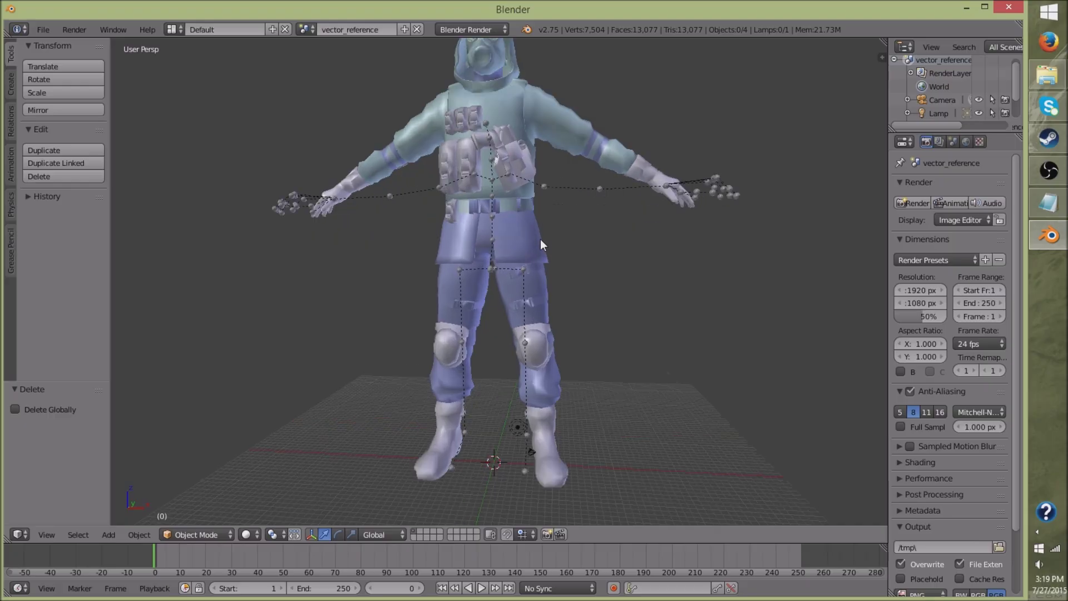
pyautogui.scroll(-4, 540, 239)
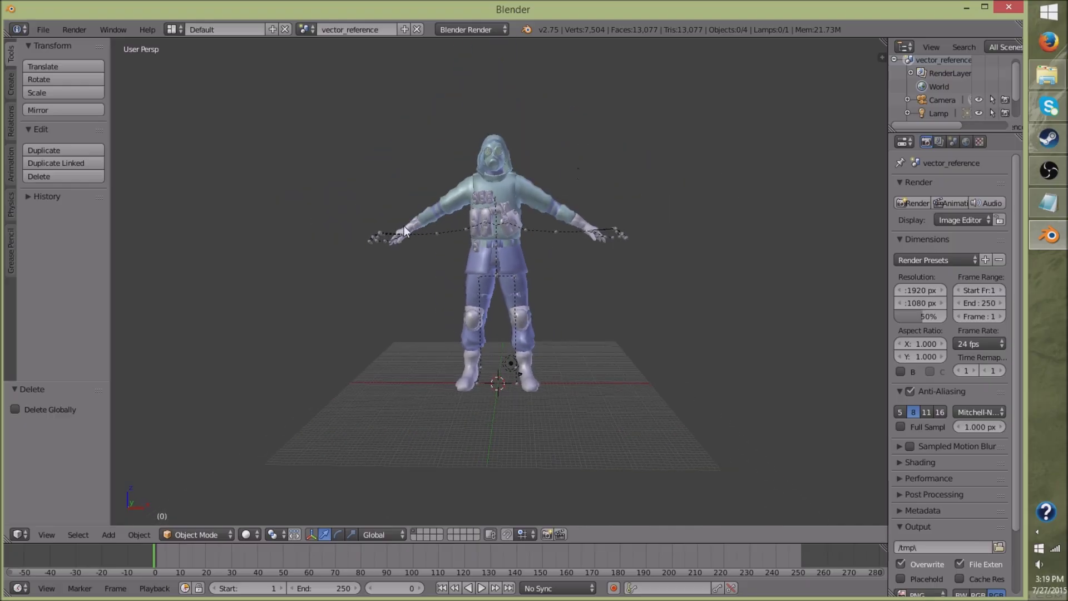
pyautogui.scroll(-2, 619, 158)
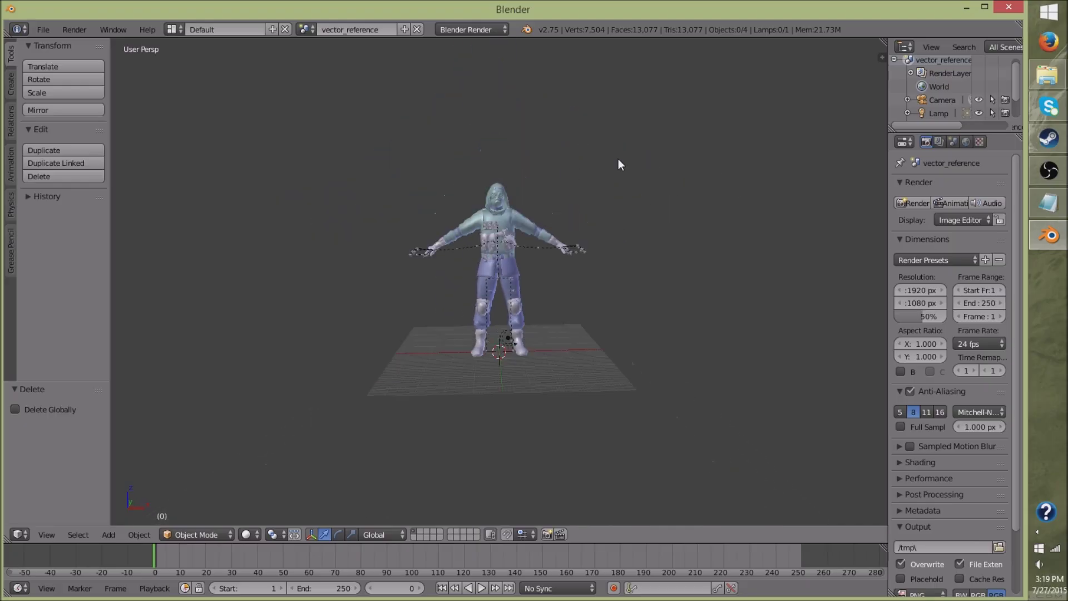